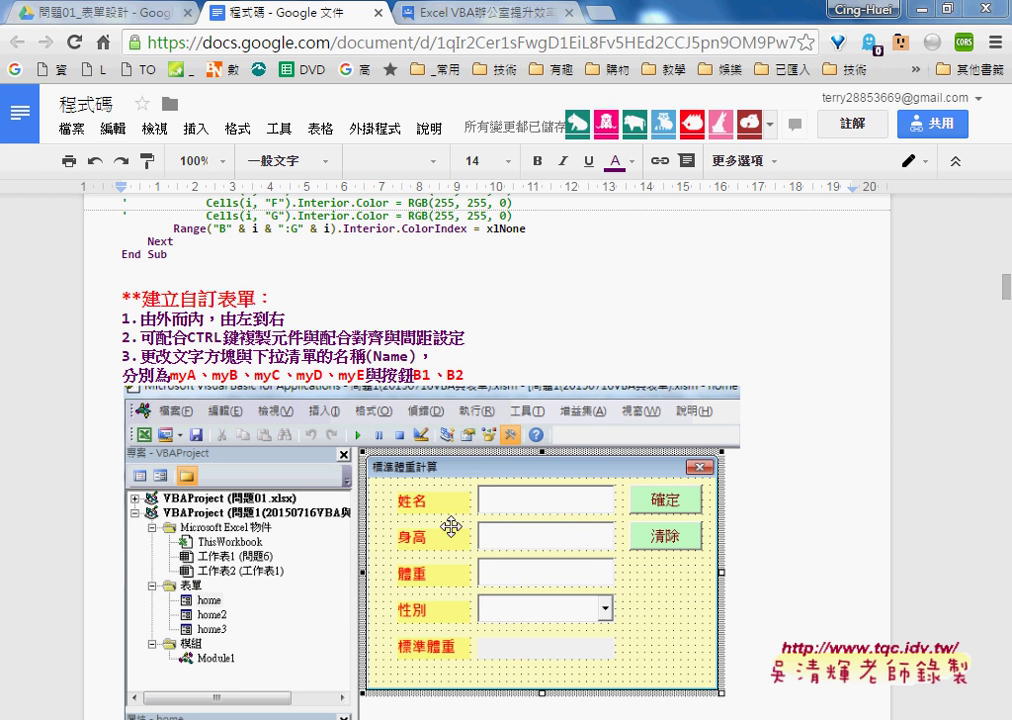
Switch from the Google Docs notes to the 問題01.xlsm Excel workbook
mouse_move(455, 719)
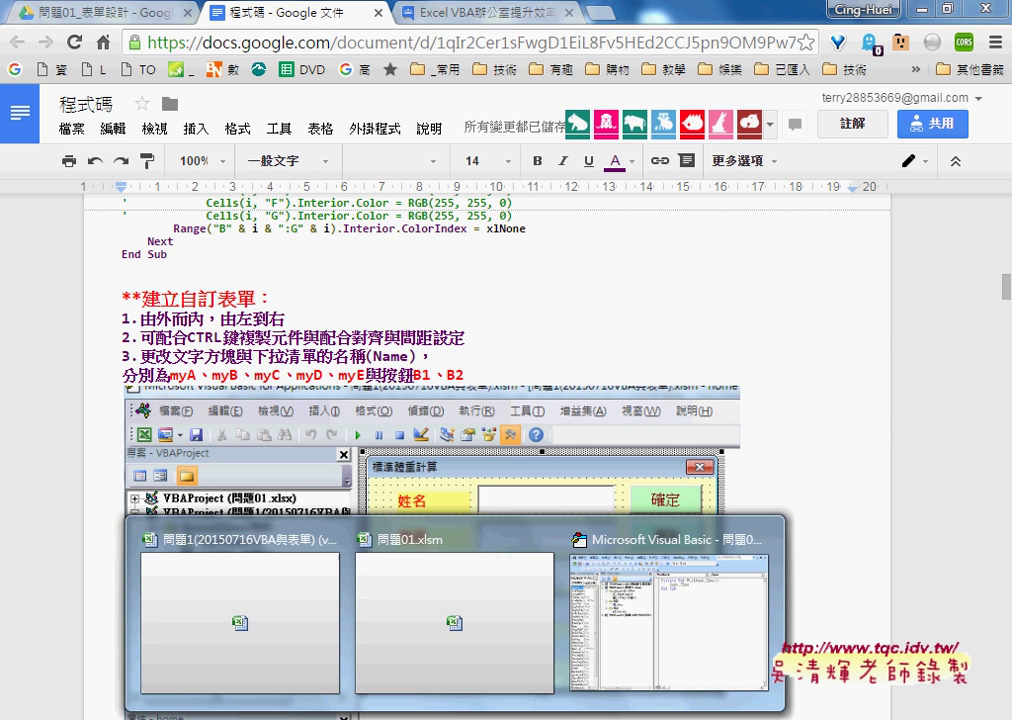
click(501, 639)
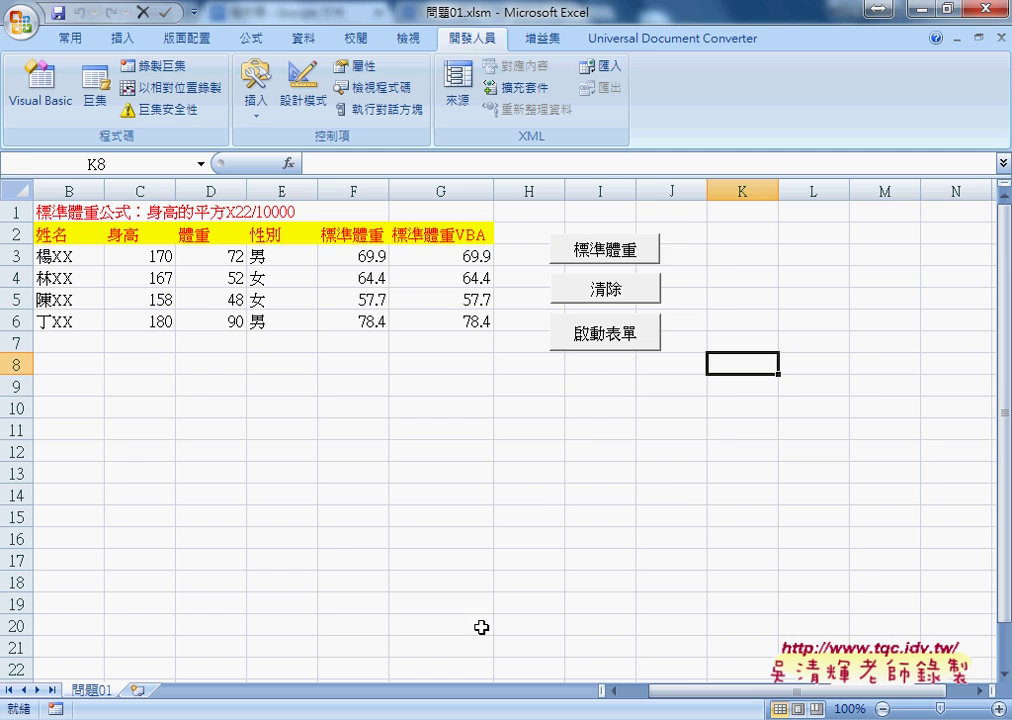
click(640, 337)
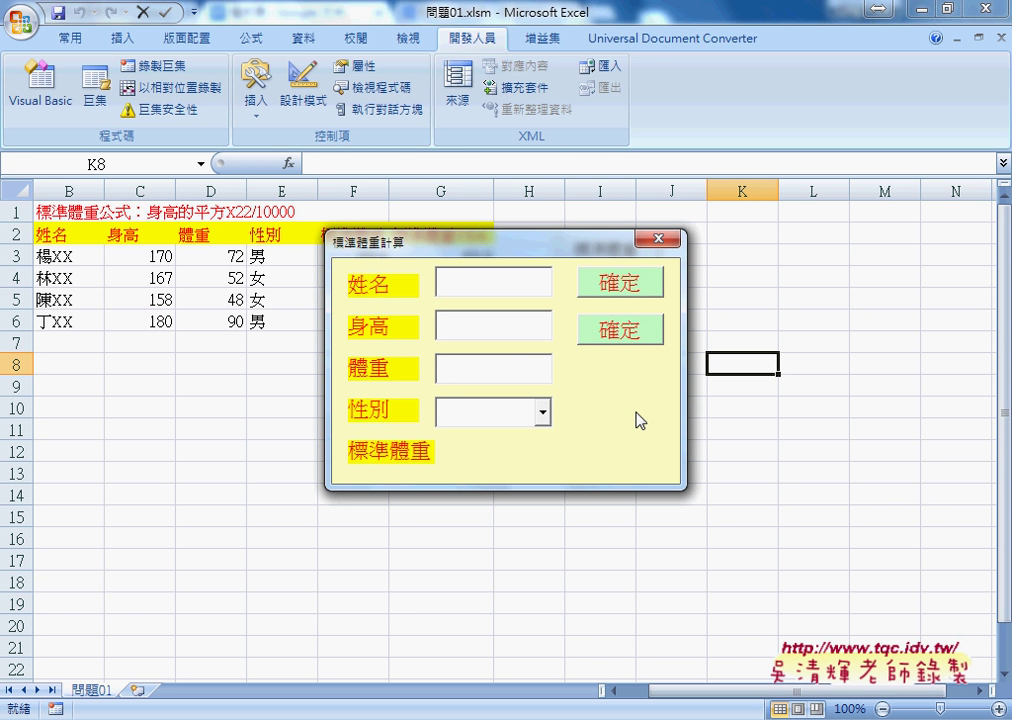
click(543, 413)
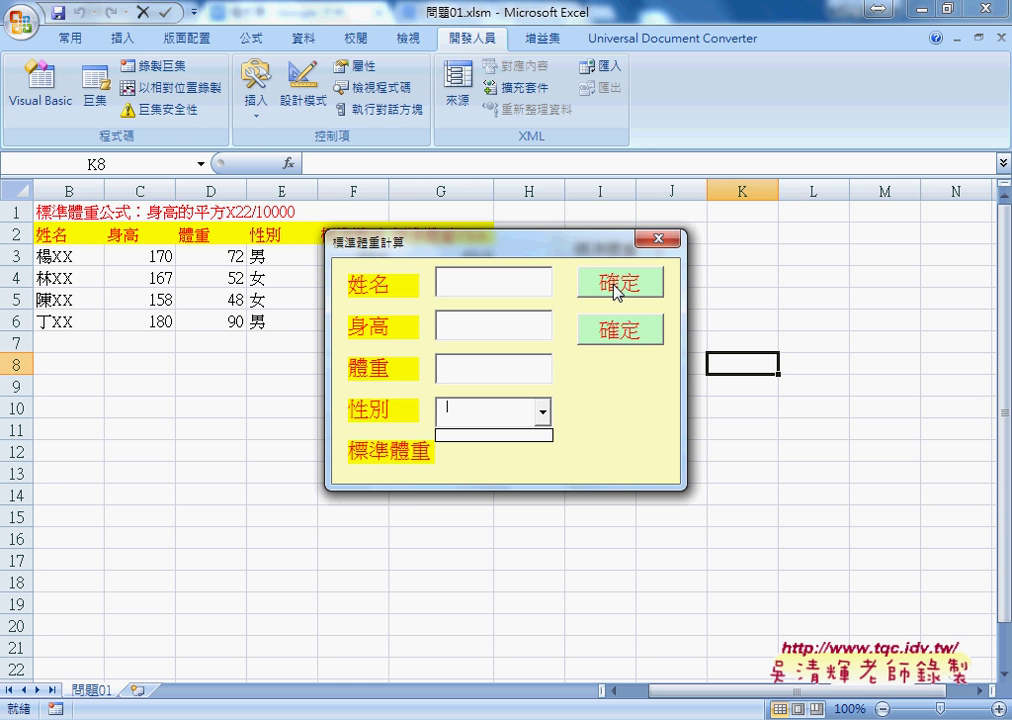
drag(528, 242, 650, 236)
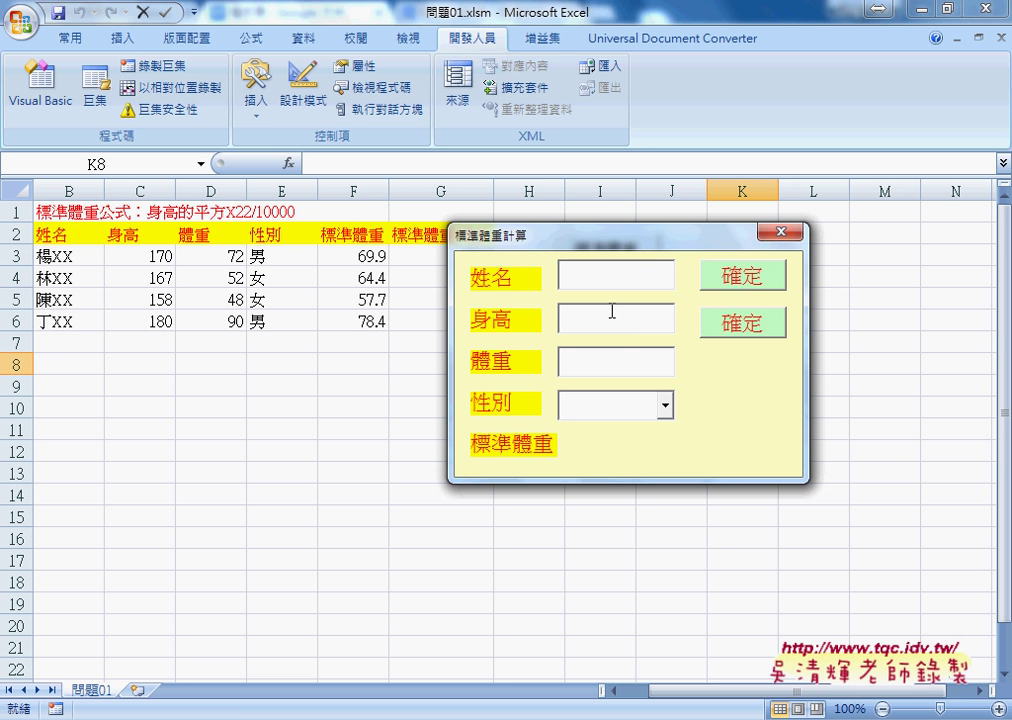
click(596, 278)
click(596, 314)
click(592, 406)
click(590, 280)
click(588, 318)
click(741, 283)
click(593, 280)
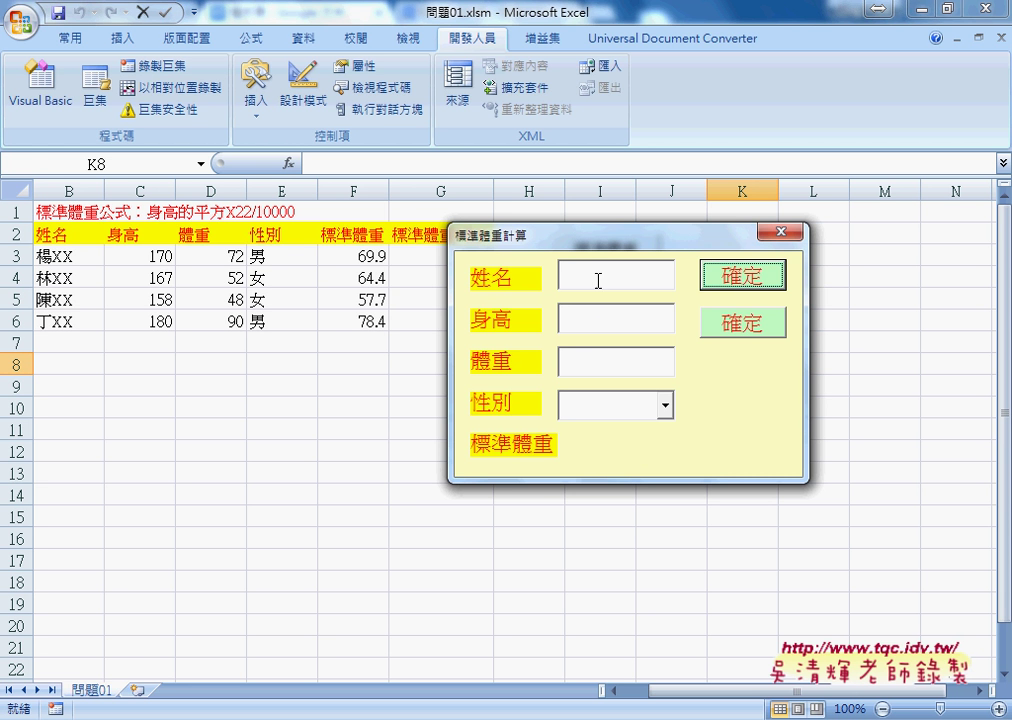
click(590, 318)
click(588, 353)
click(588, 401)
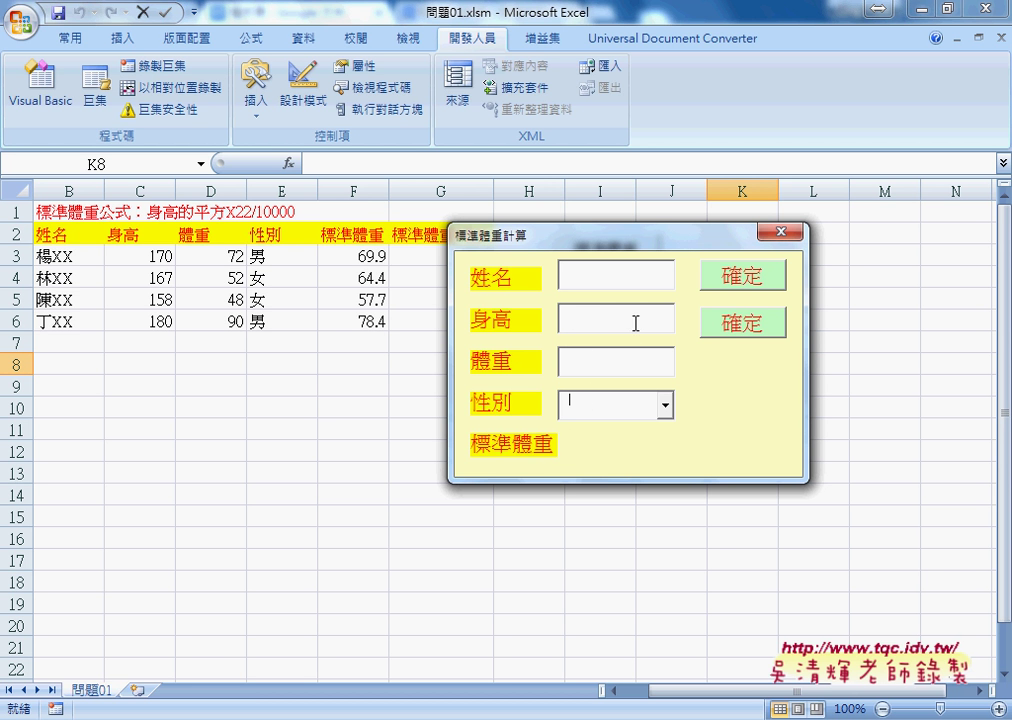
click(590, 280)
click(599, 323)
click(595, 363)
click(592, 405)
click(781, 235)
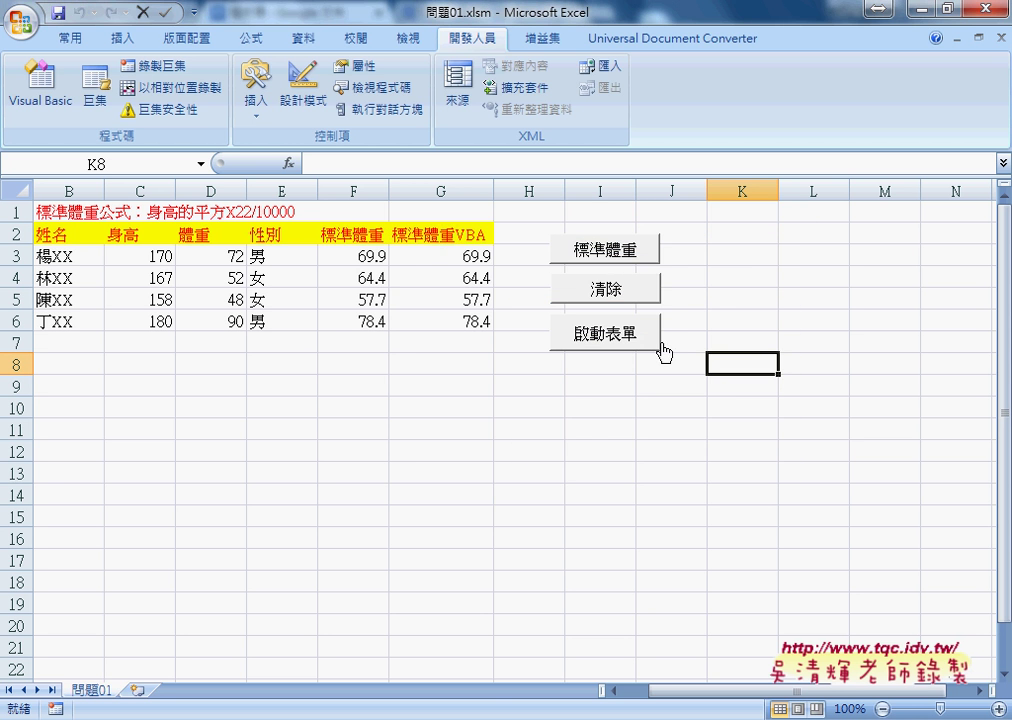
Open the form in the VBA editor and go through its 姓名, 身高, 體重, 性別 and 標準體重 controls
click(68, 110)
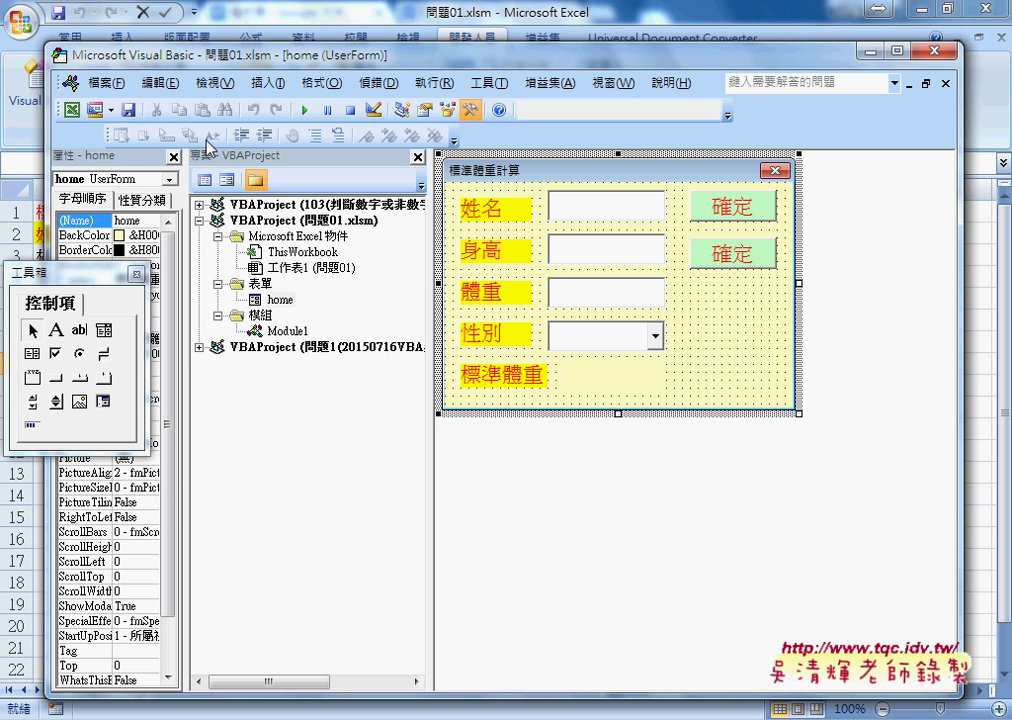
click(609, 215)
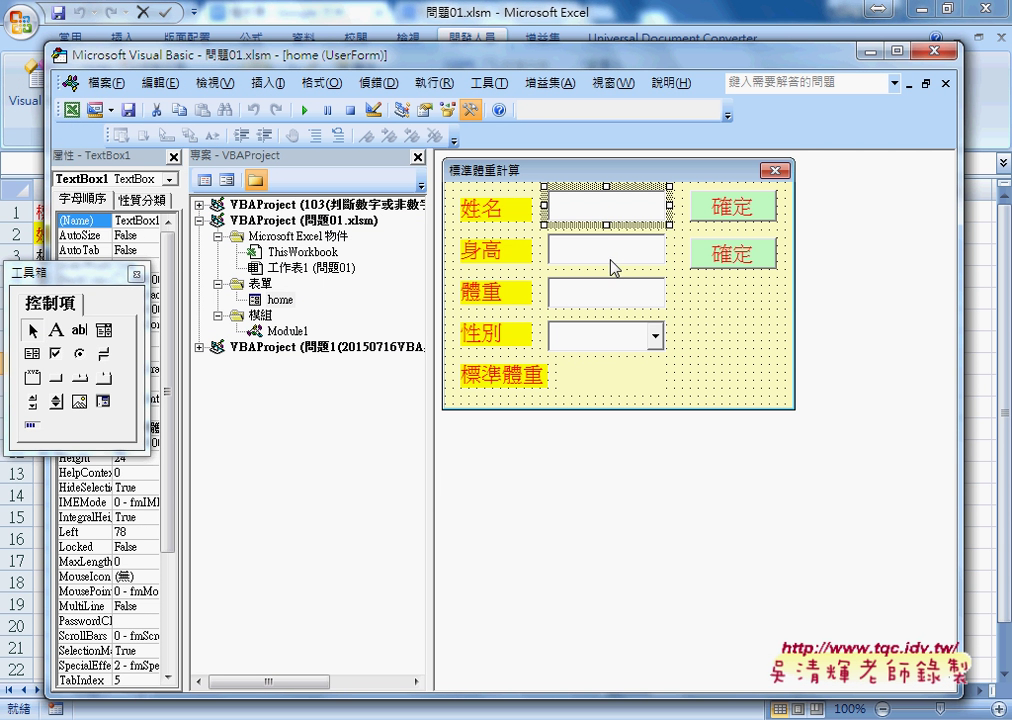
drag(60, 273, 360, 327)
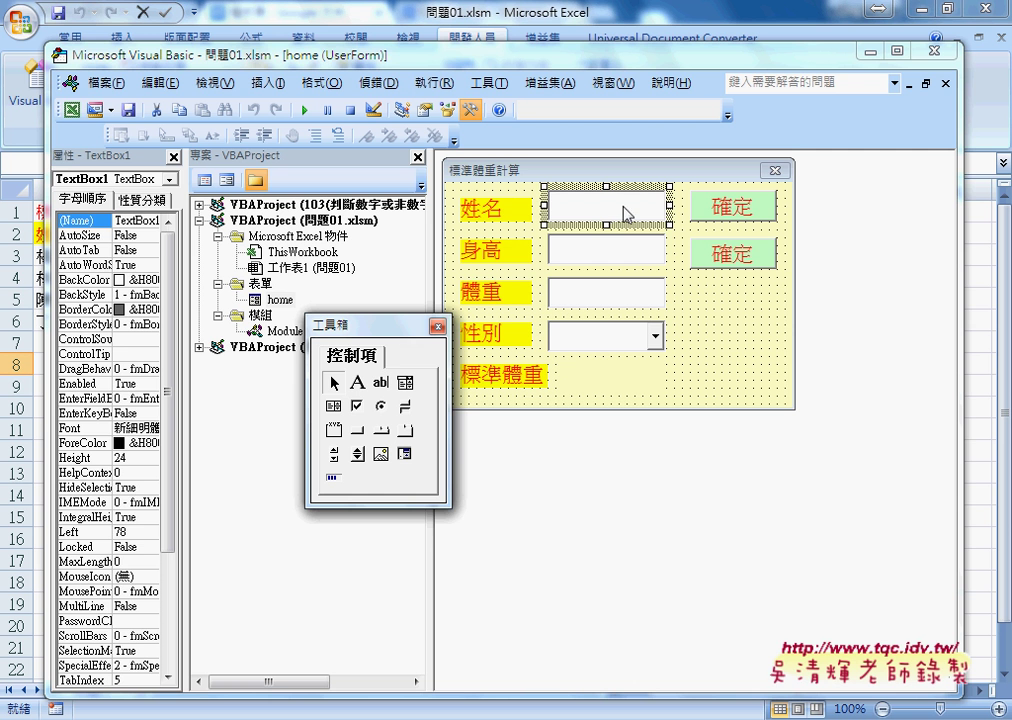
click(601, 250)
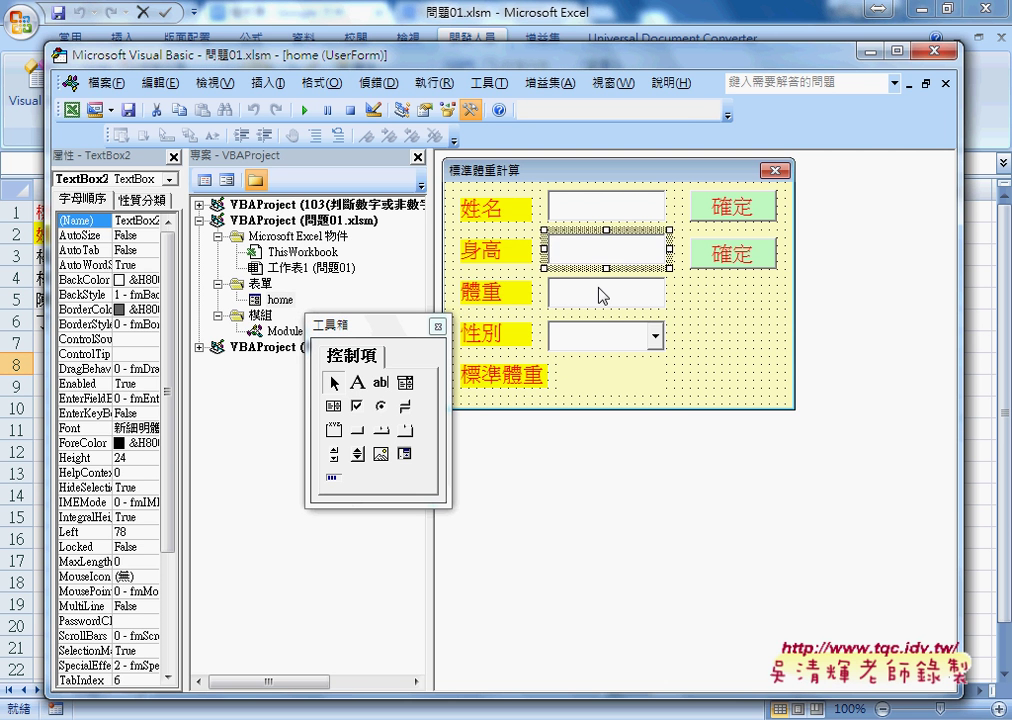
click(601, 292)
click(601, 336)
click(601, 381)
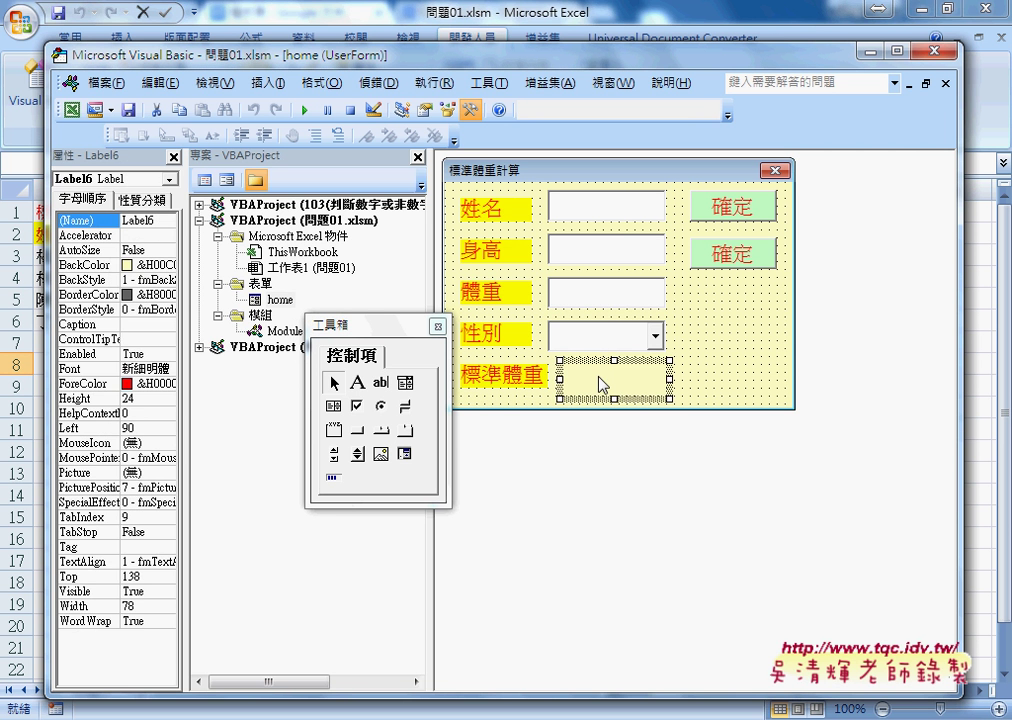
click(608, 212)
Change the second 確定 button's Caption to 清除
click(733, 206)
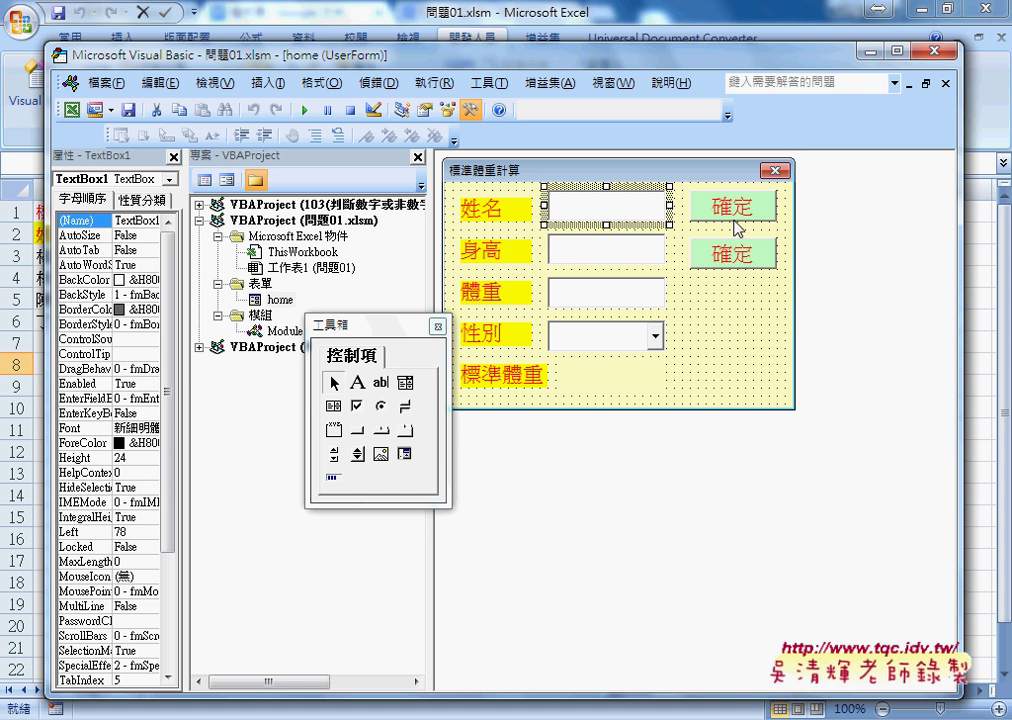
click(733, 254)
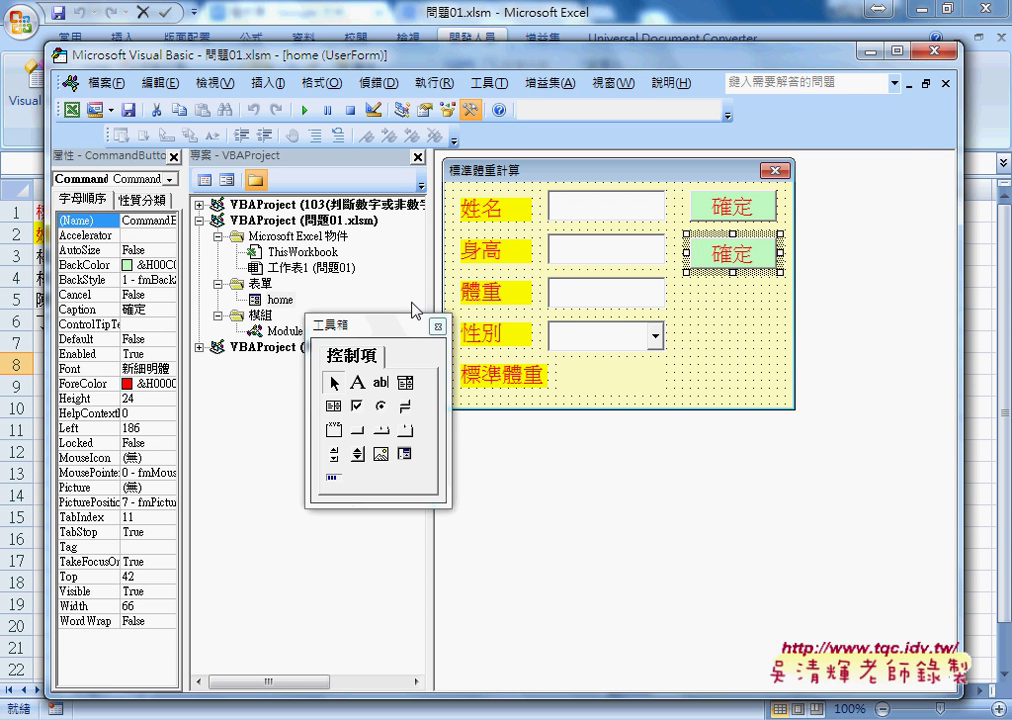
click(128, 309)
text(7)
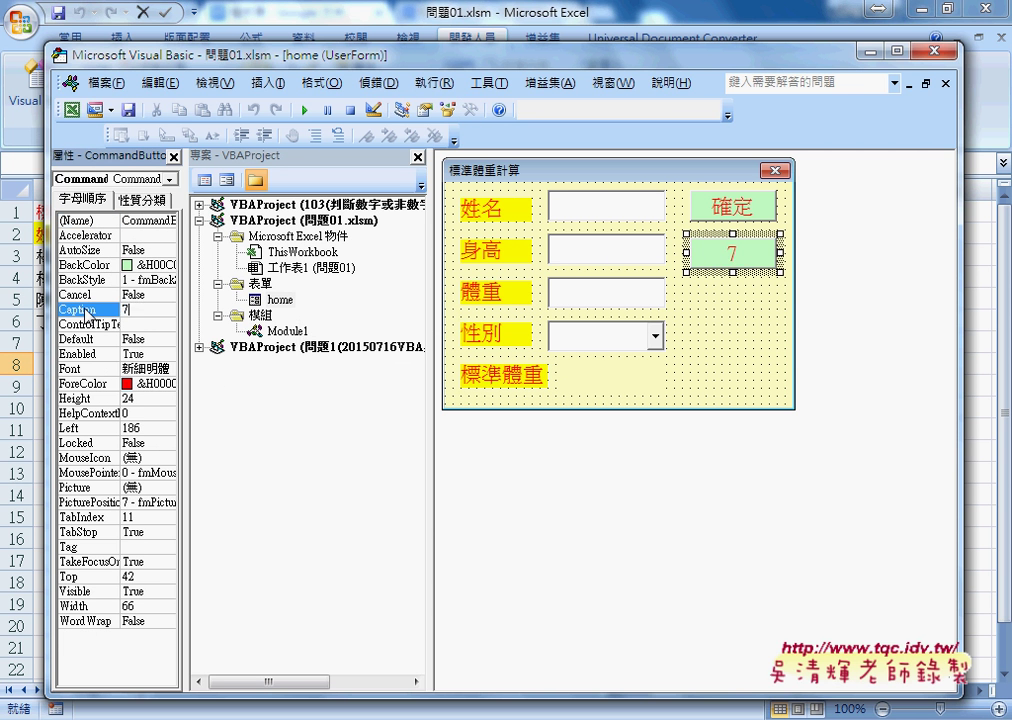
key(BackSpace)
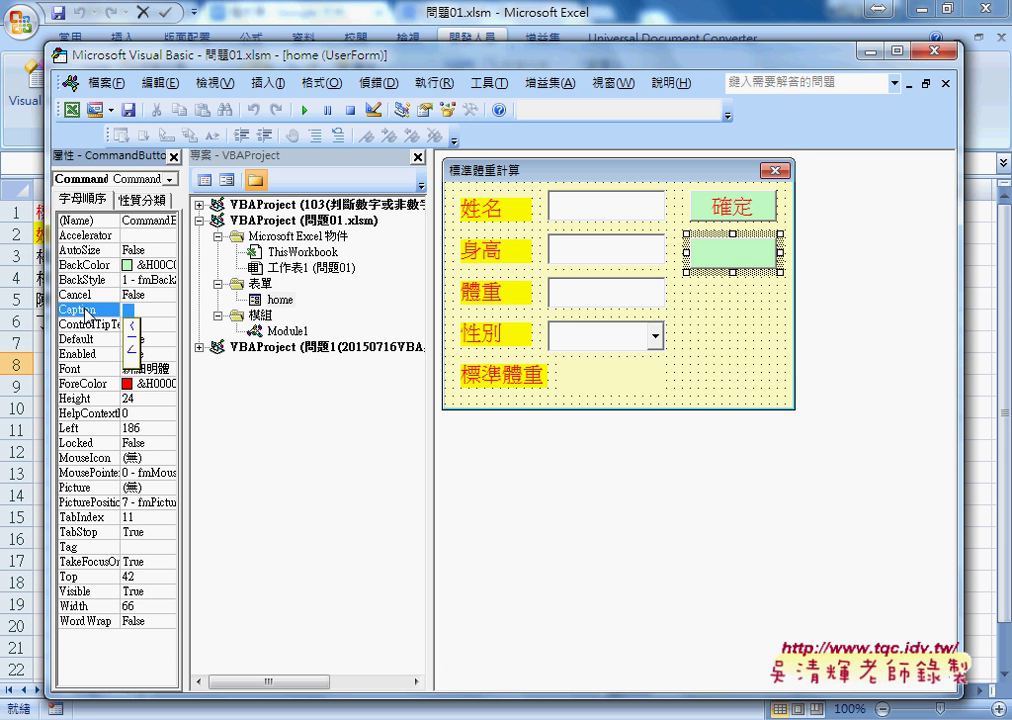
text(清)
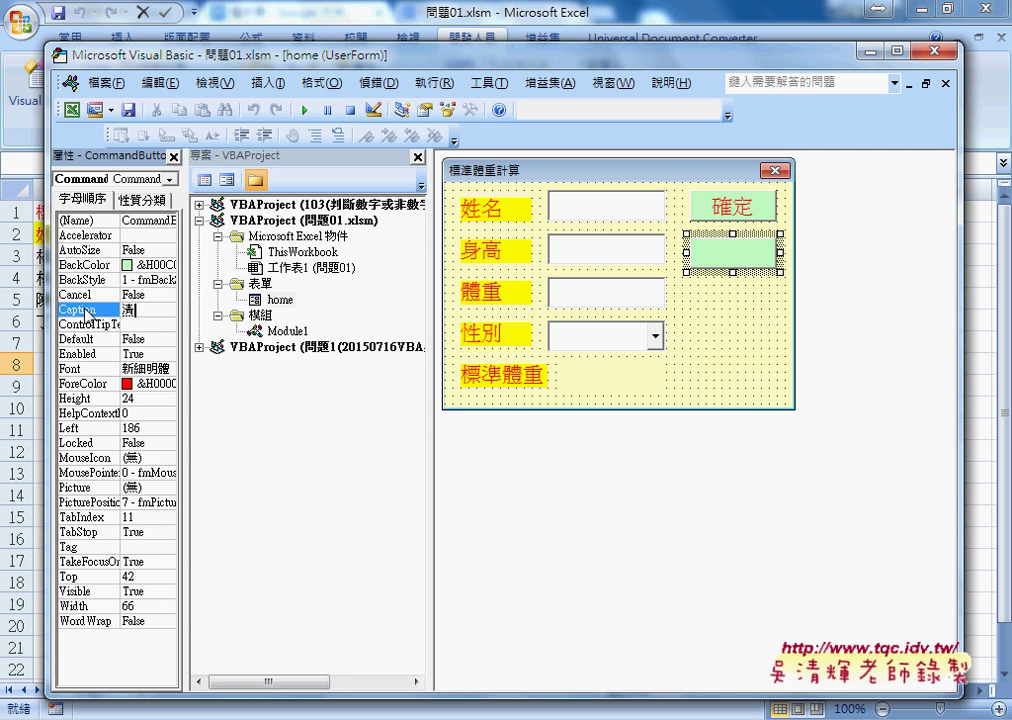
text(除)
key(Return)
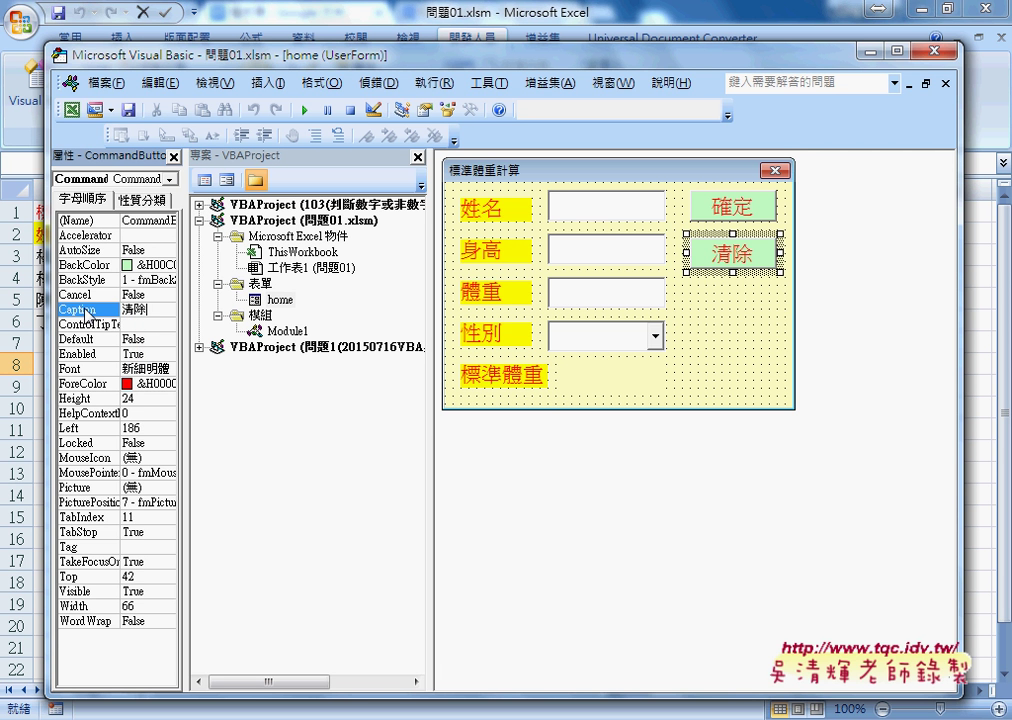
Review the myA–myE control names in the Google Docs notes, then minimize Chrome
mouse_move(333, 712)
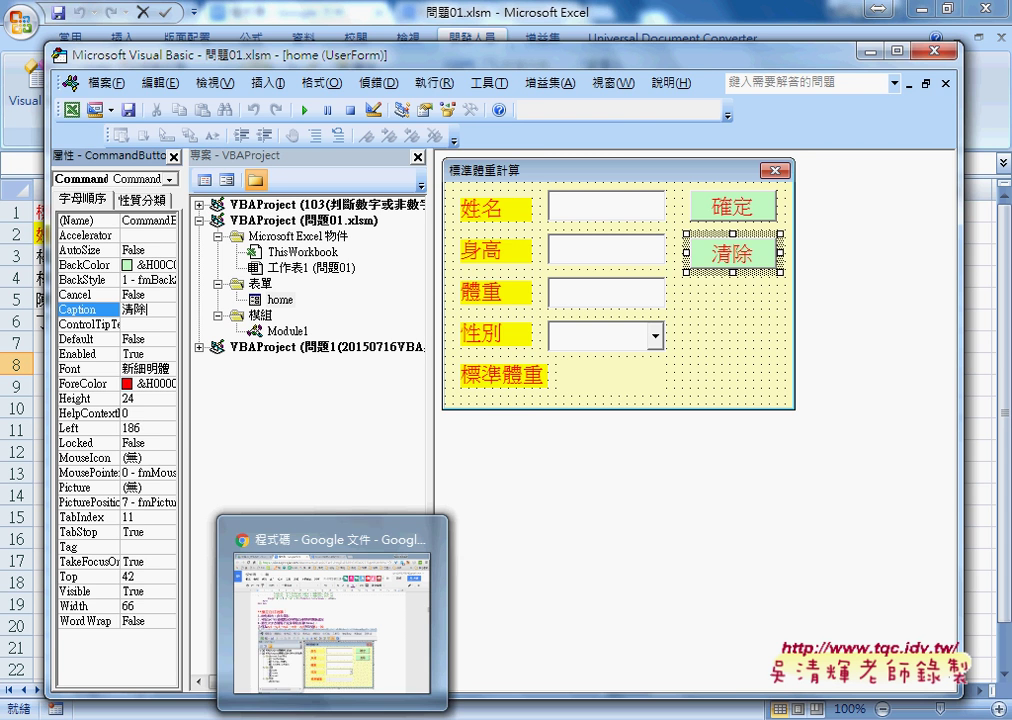
click(334, 643)
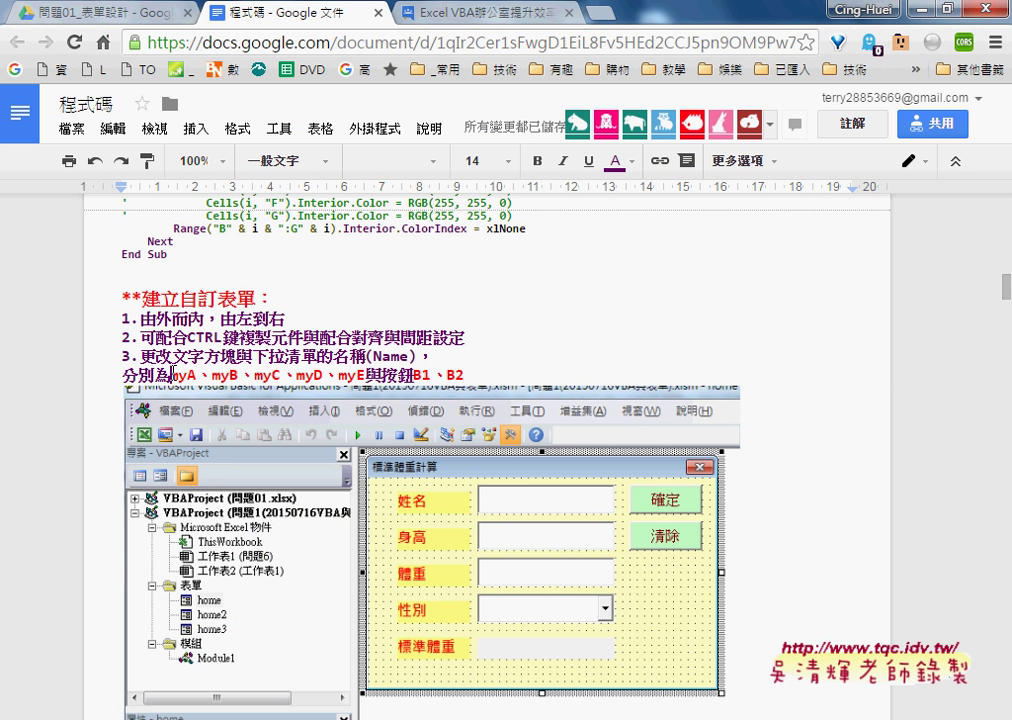
drag(172, 374, 364, 375)
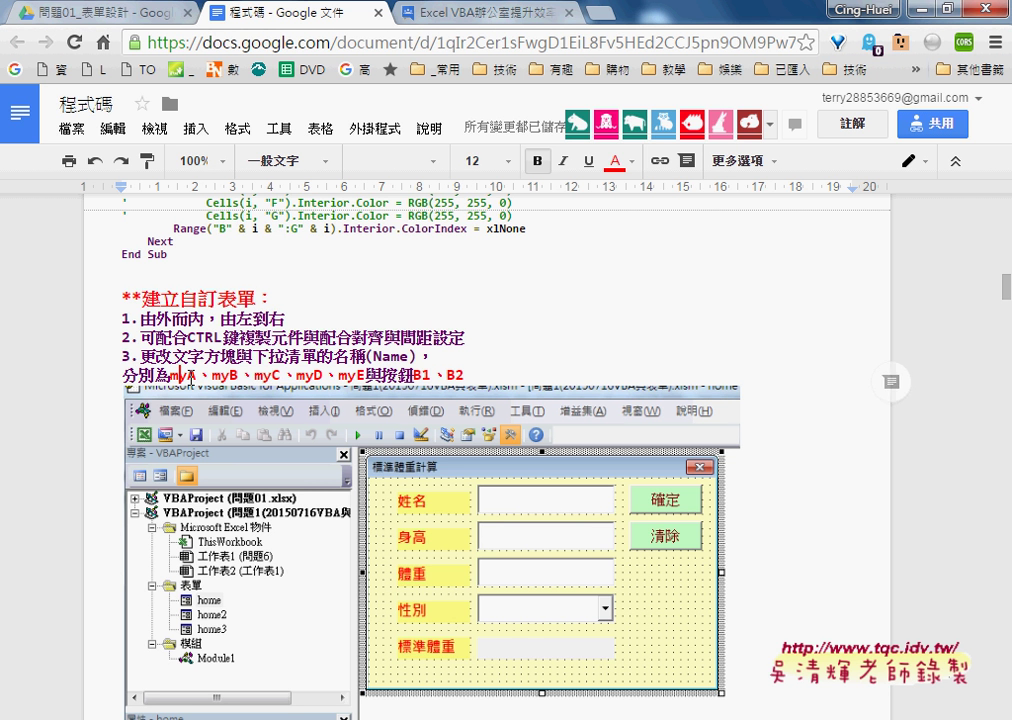
drag(184, 375, 196, 375)
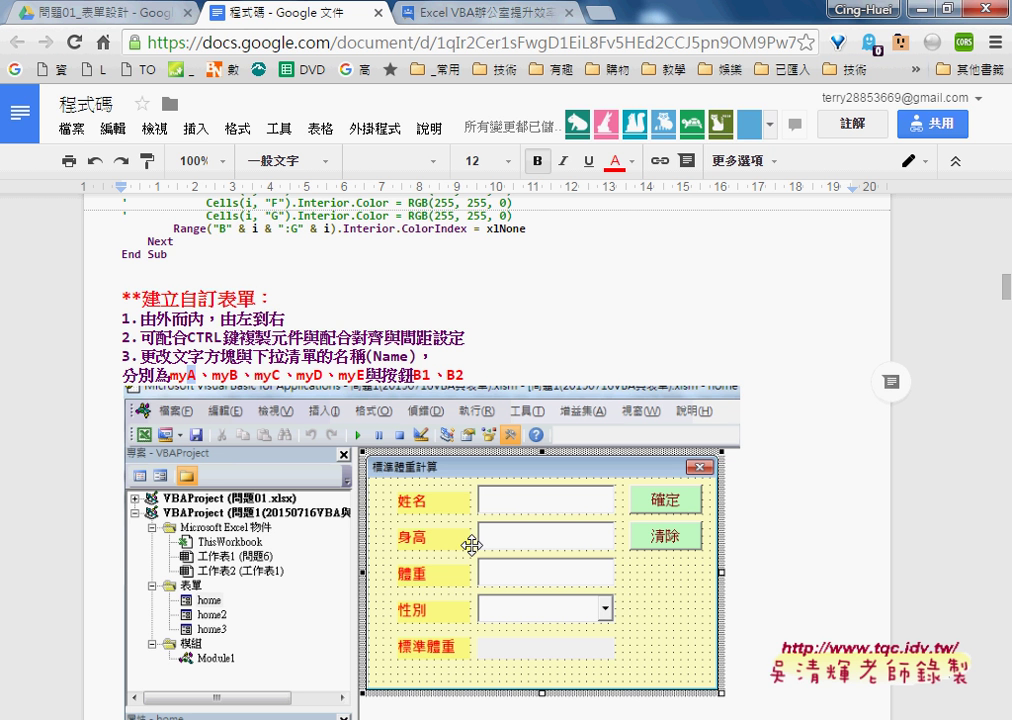
click(930, 10)
Rename the 姓名 text box to myA
click(607, 213)
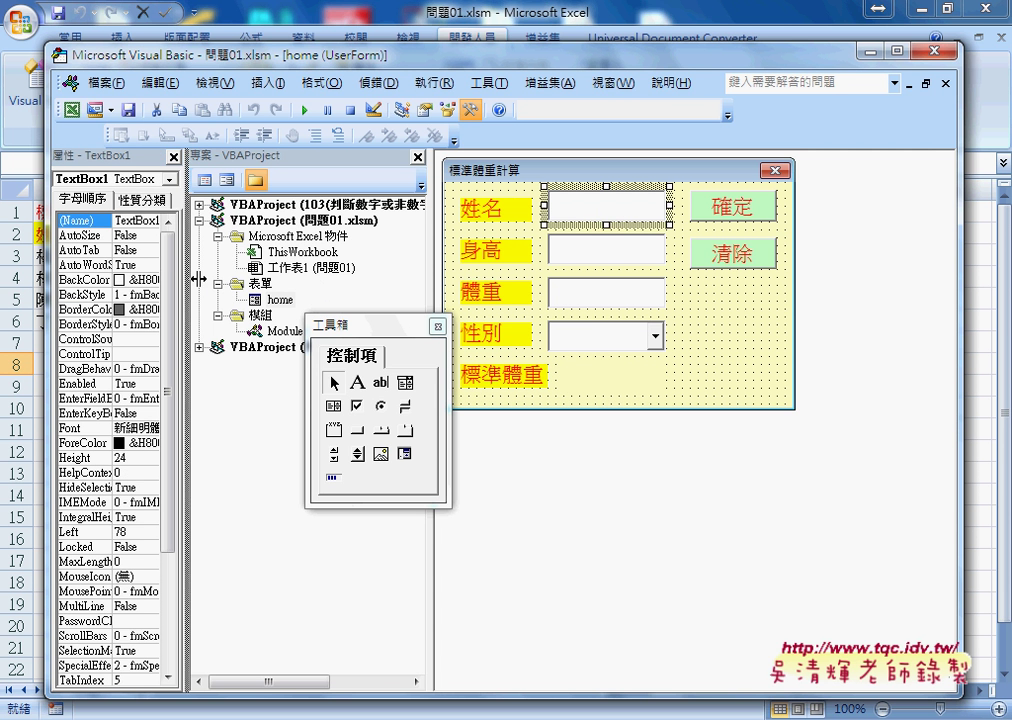
drag(186, 284, 246, 283)
click(199, 219)
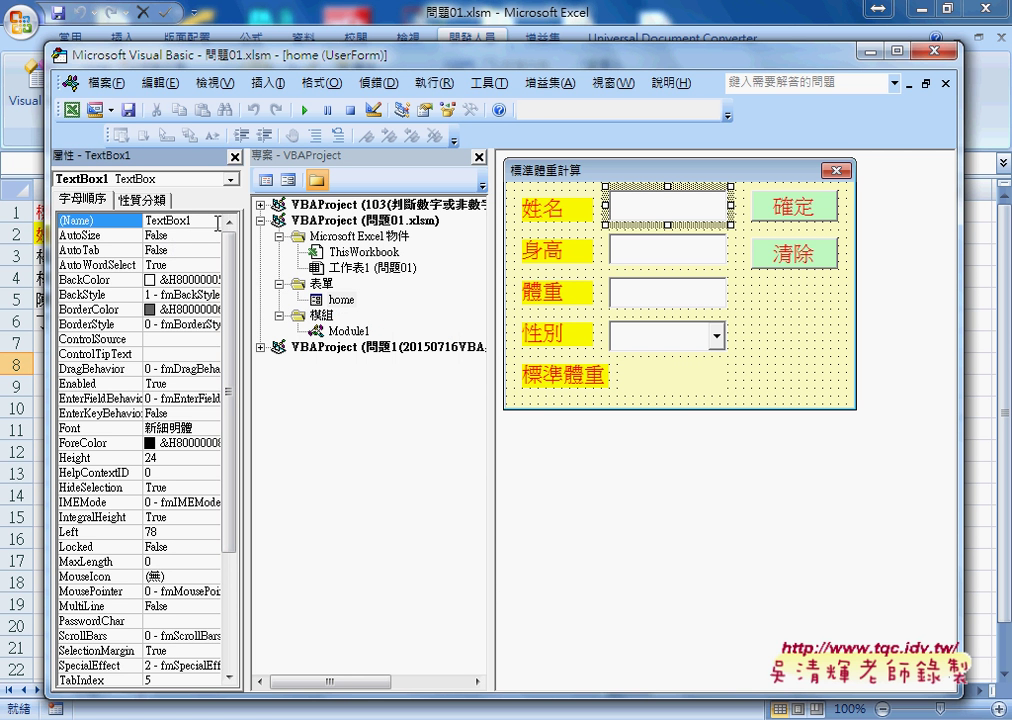
click(118, 228)
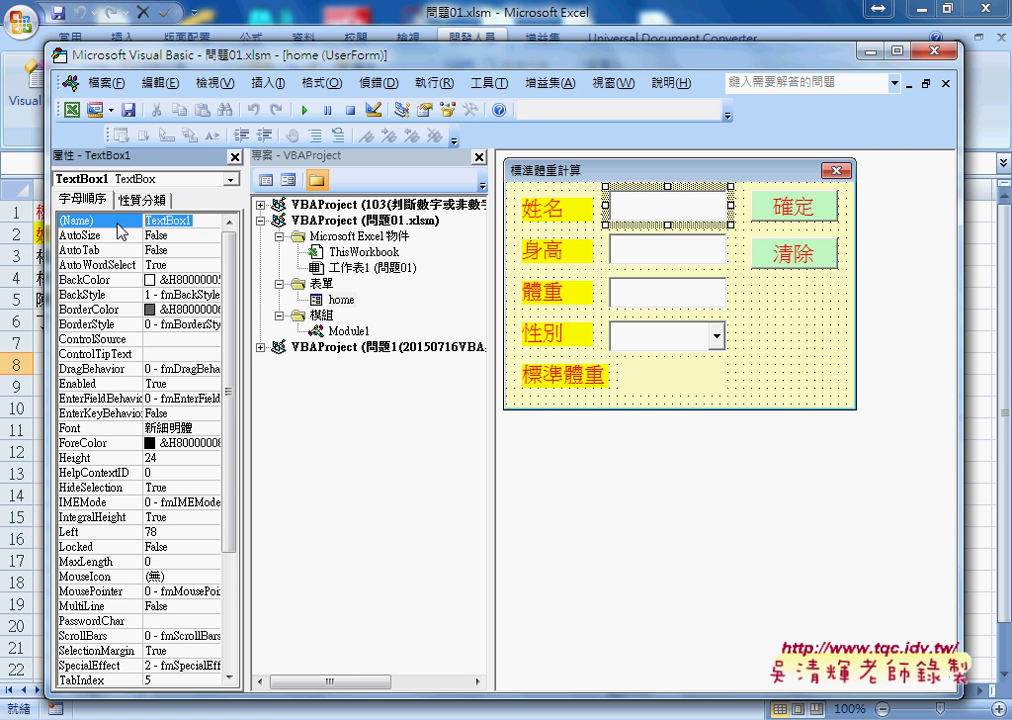
text(t)
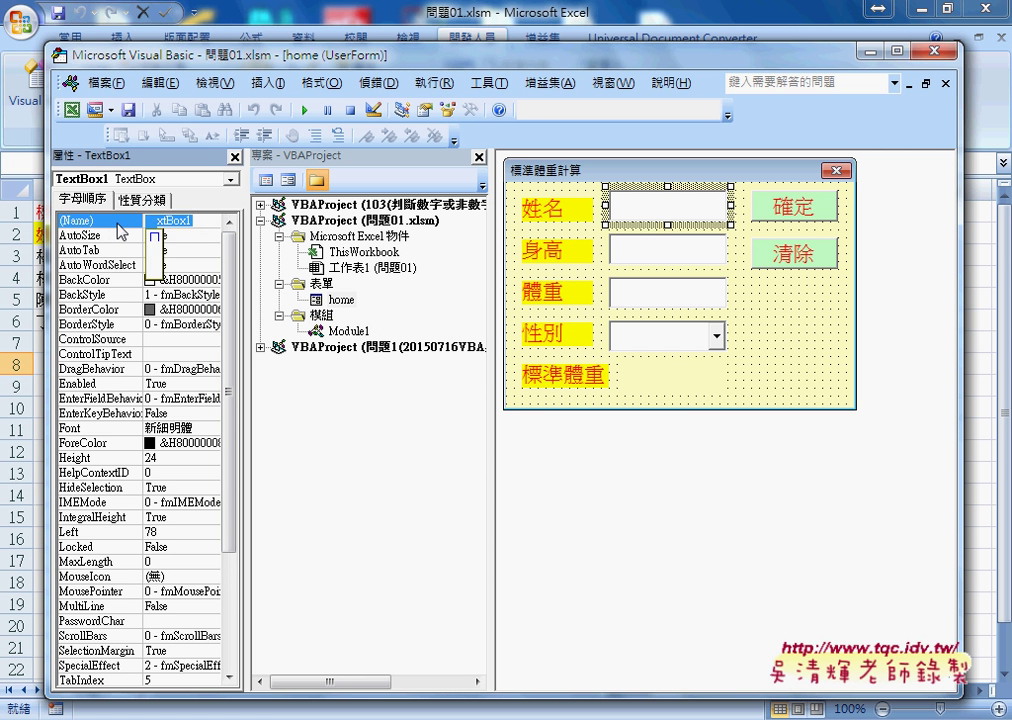
text(my)
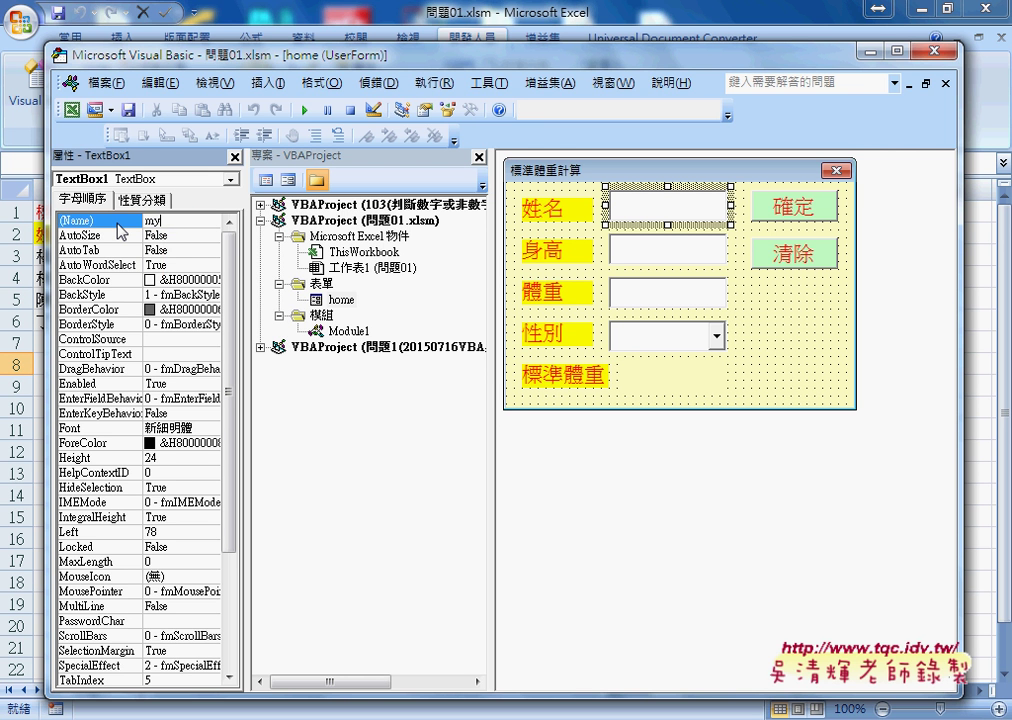
text(A)
key(Return)
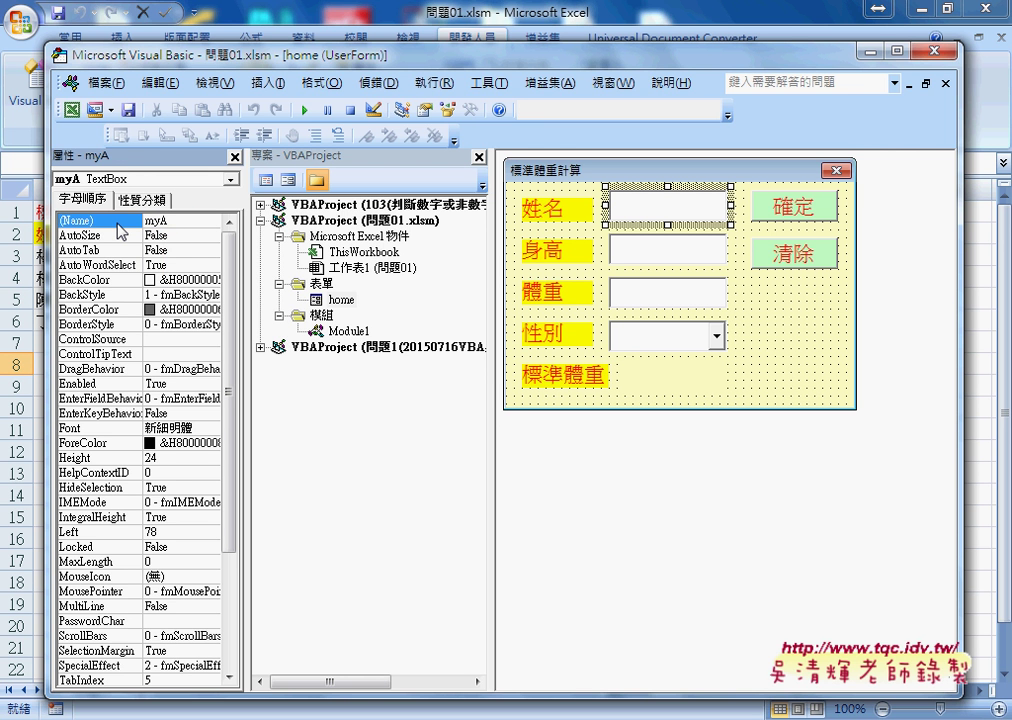
Name the height box myB, the weight box myC, and the gender combo box myD
click(666, 258)
click(95, 220)
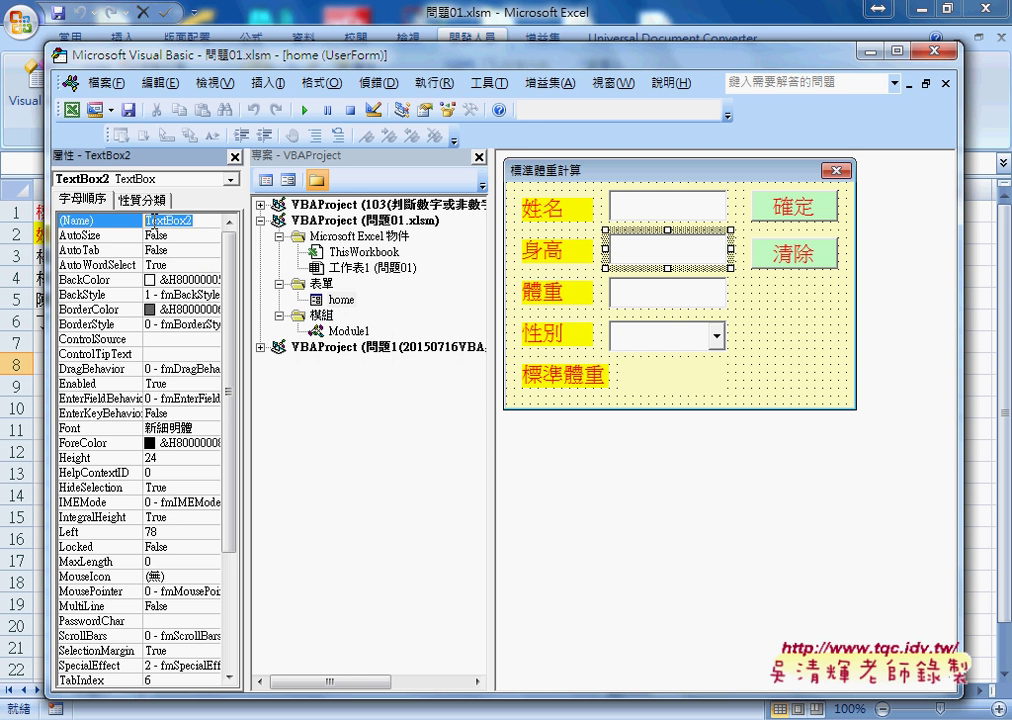
text(my)
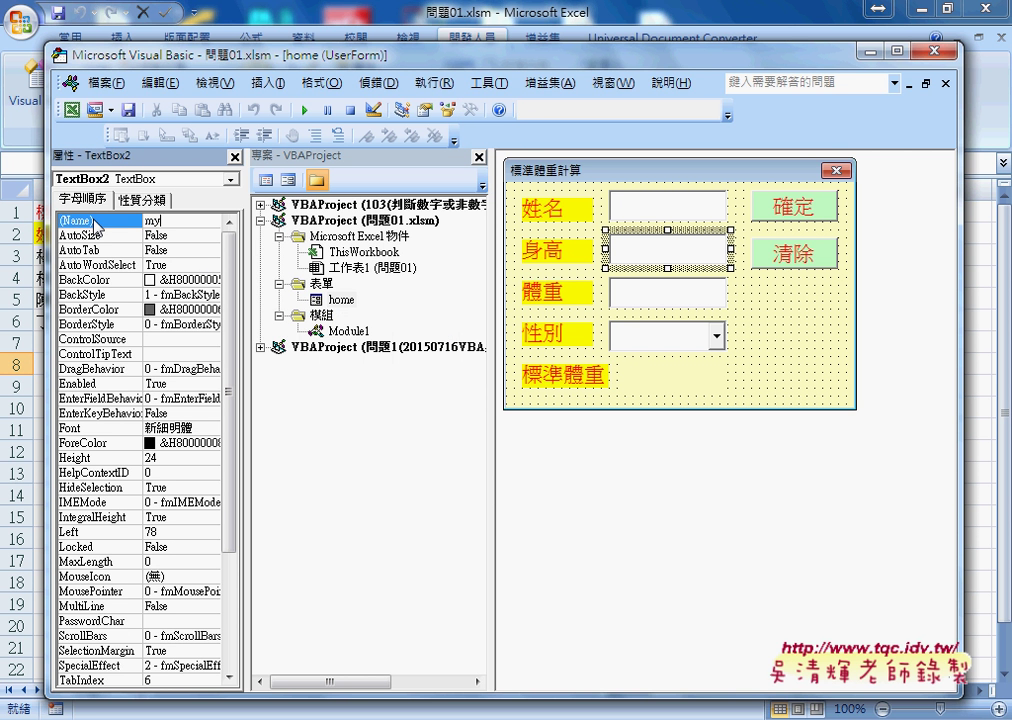
text(B)
key(Return)
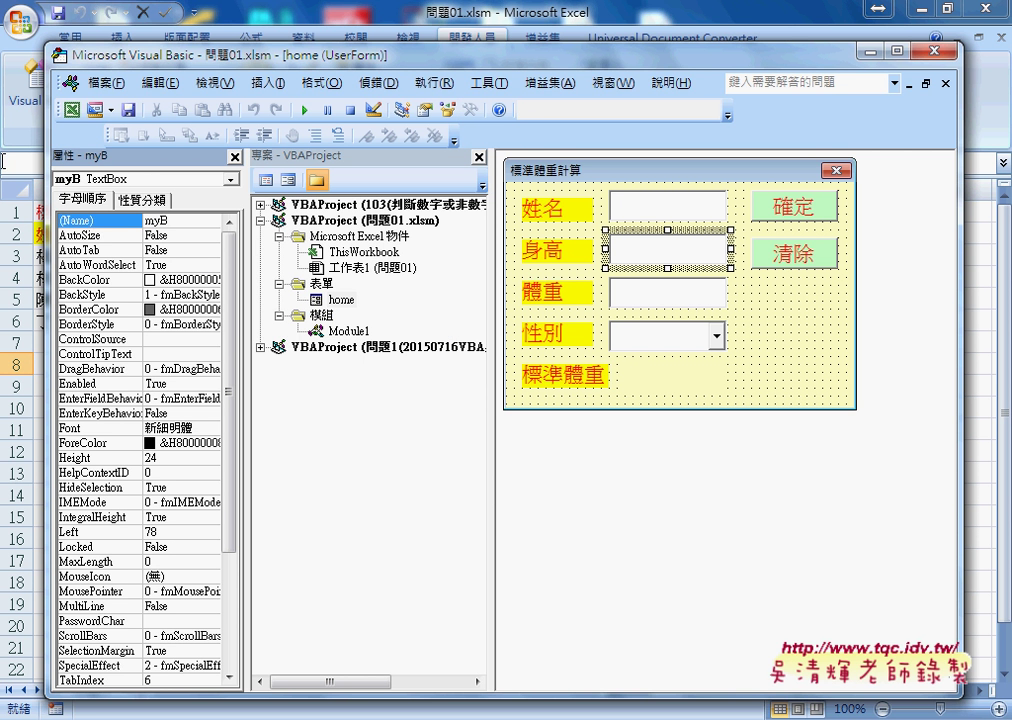
click(676, 293)
click(108, 221)
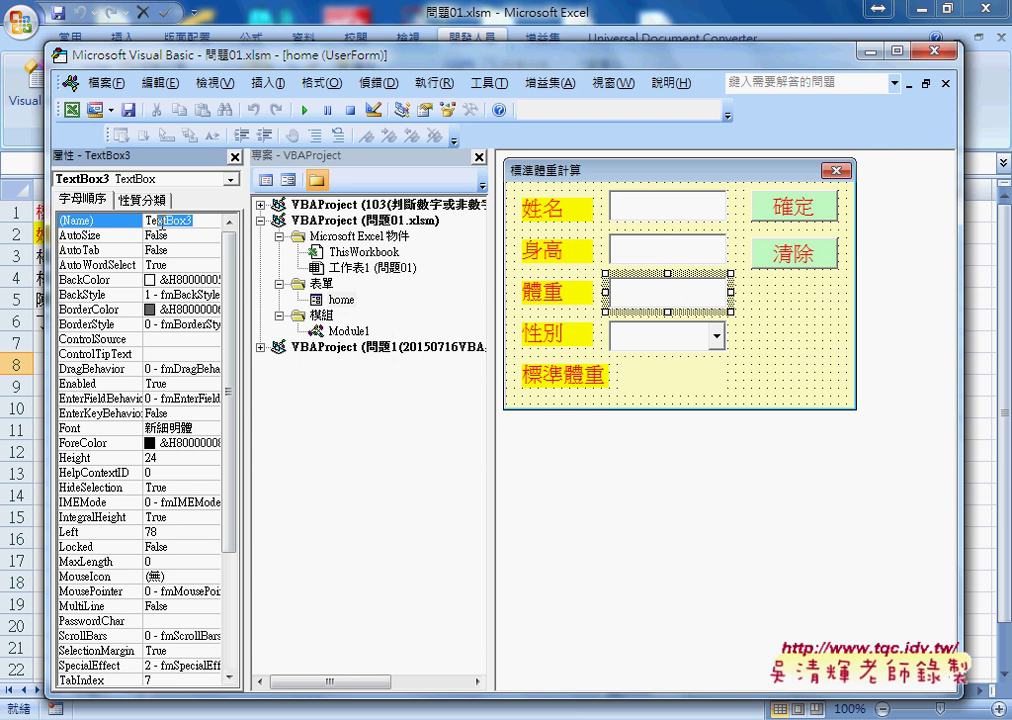
text(my)
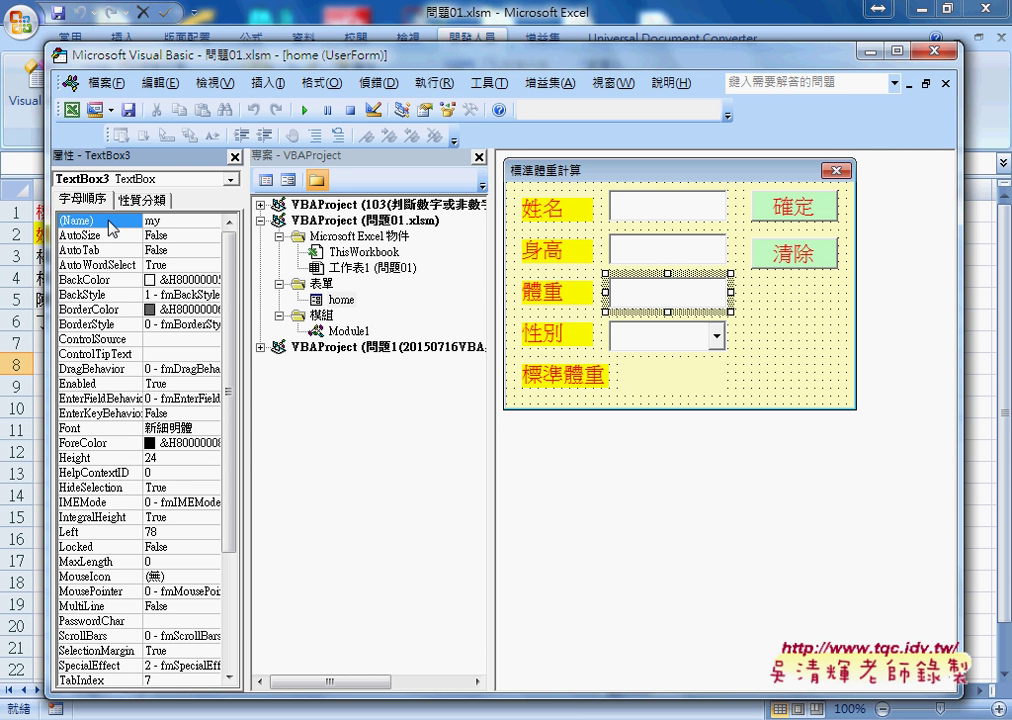
text(C)
key(Return)
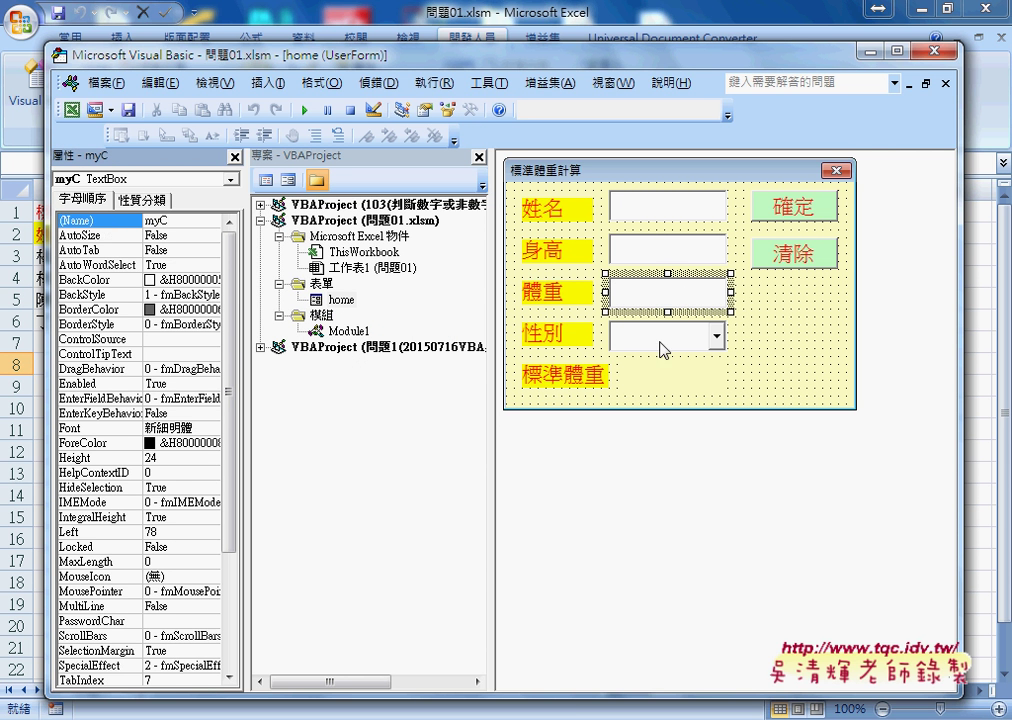
click(665, 340)
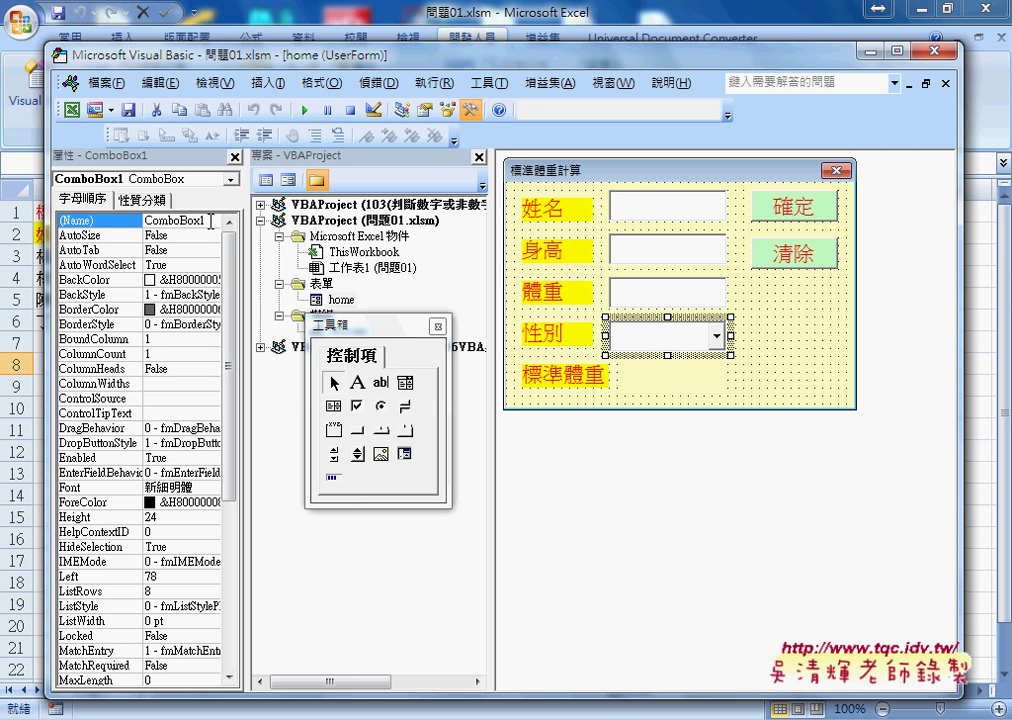
click(105, 221)
text(my)
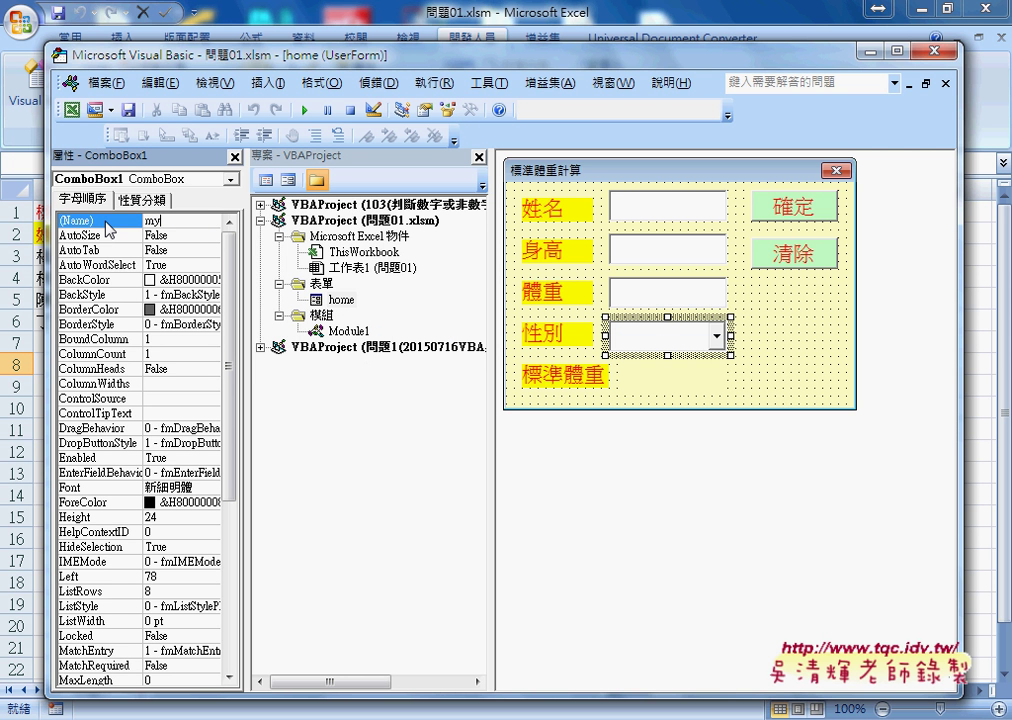
text(D)
key(Return)
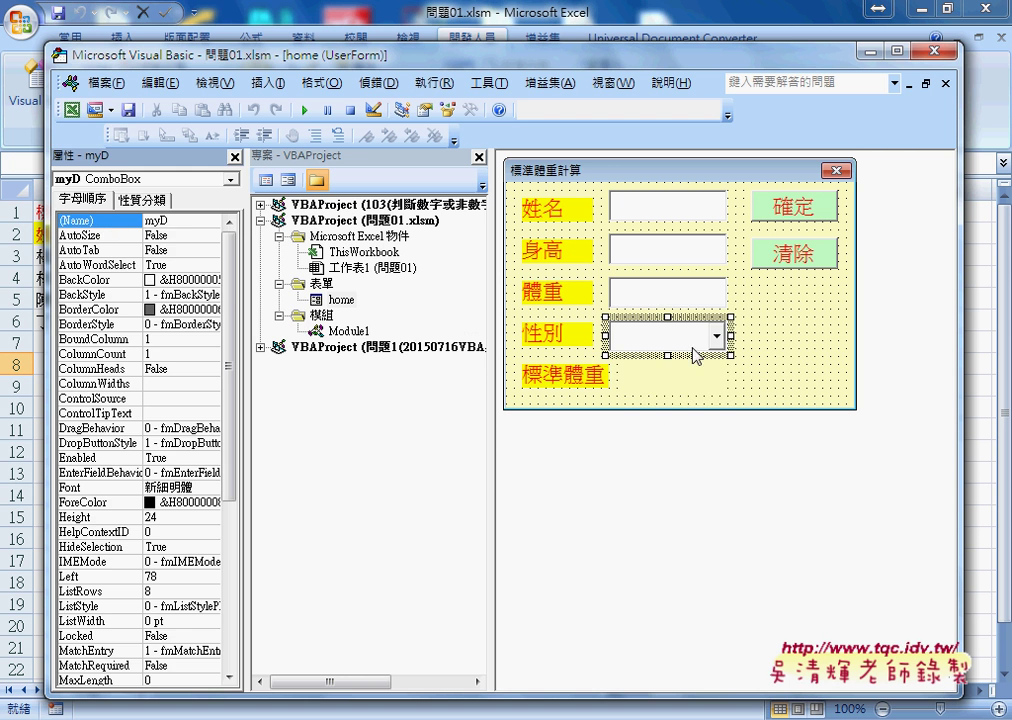
Give the 標準體重 result label a light grey background and name it myE
click(686, 387)
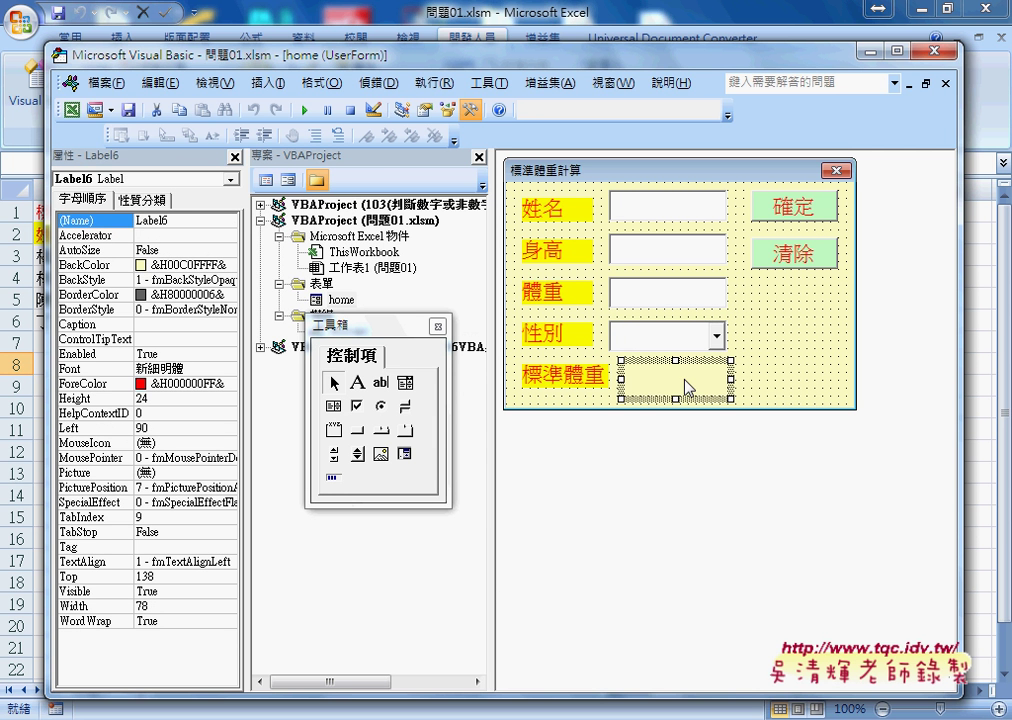
click(180, 265)
click(229, 265)
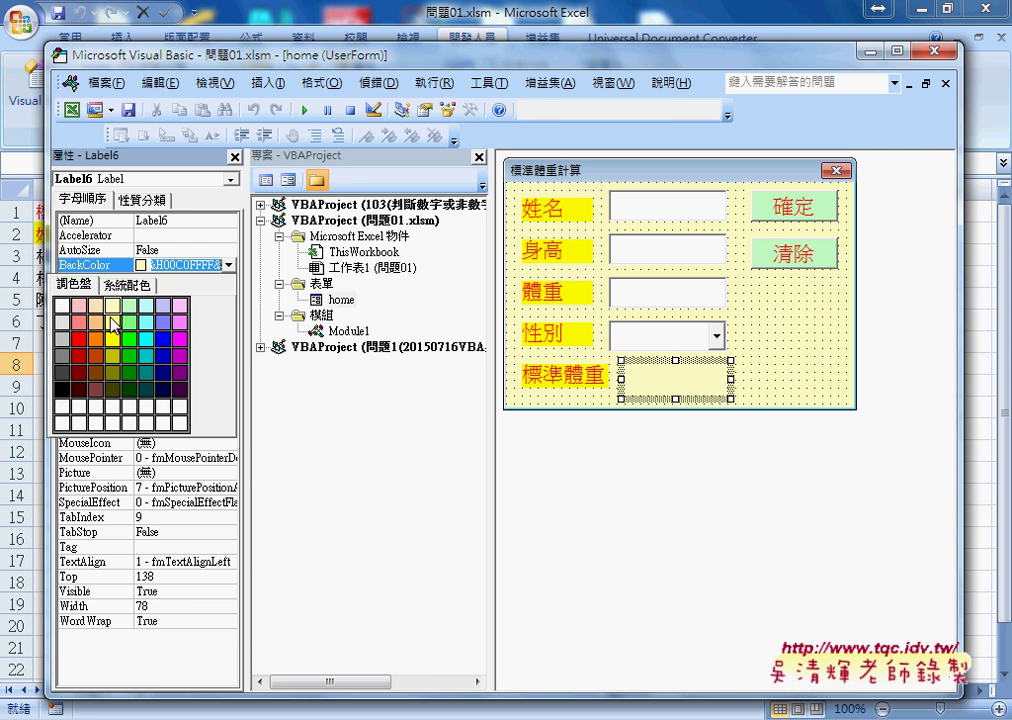
click(63, 326)
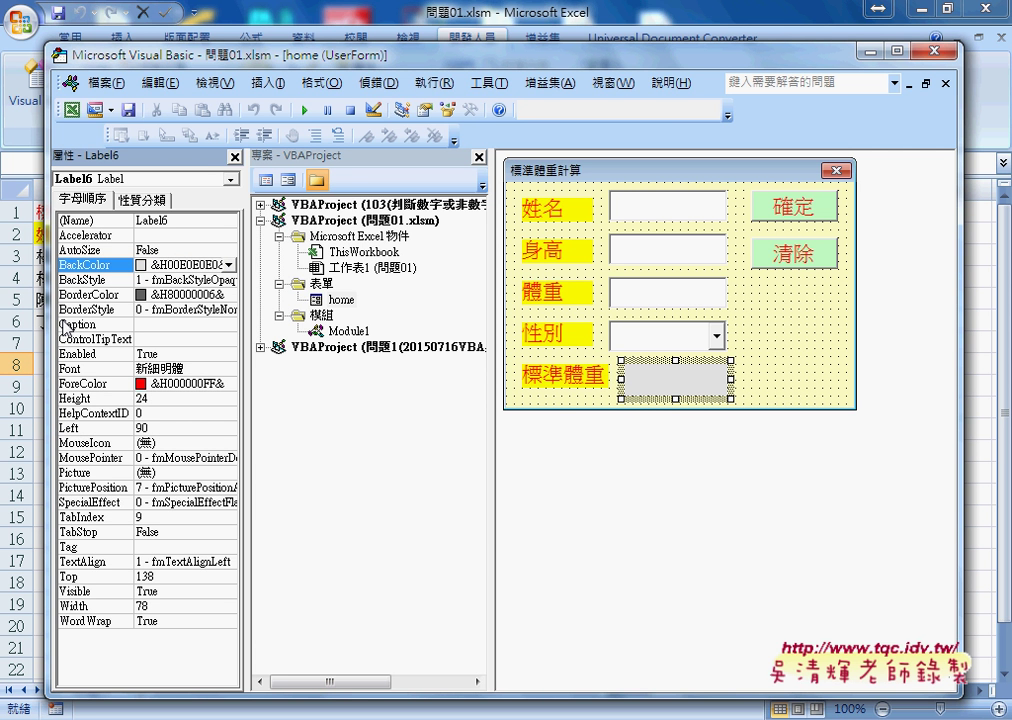
click(187, 222)
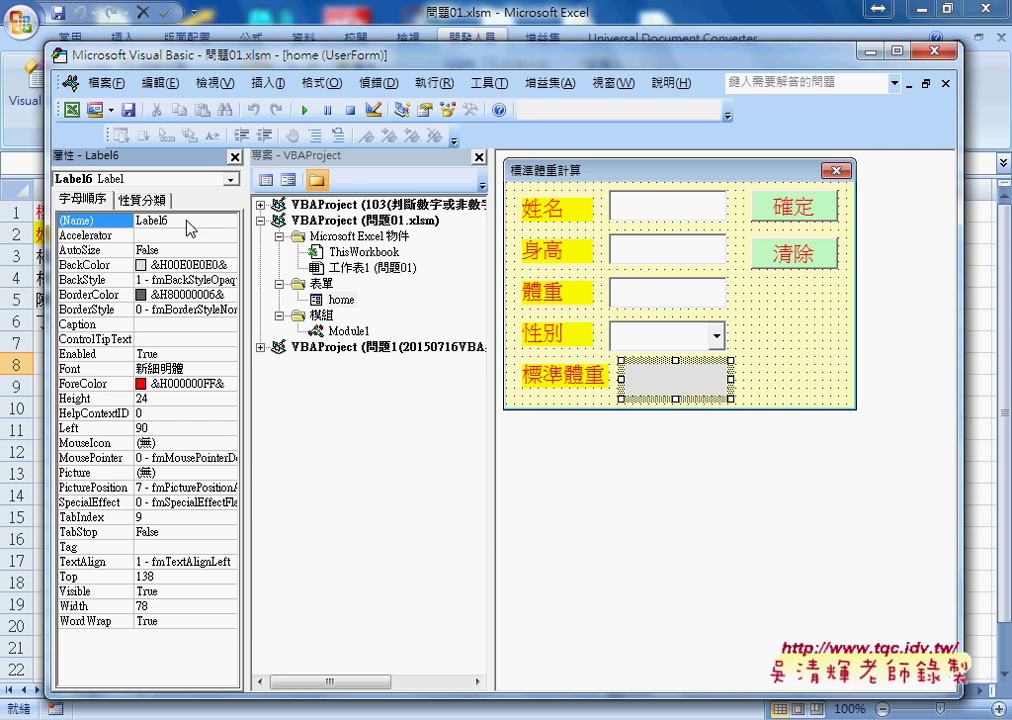
click(112, 226)
text(m)
text(yE)
key(Return)
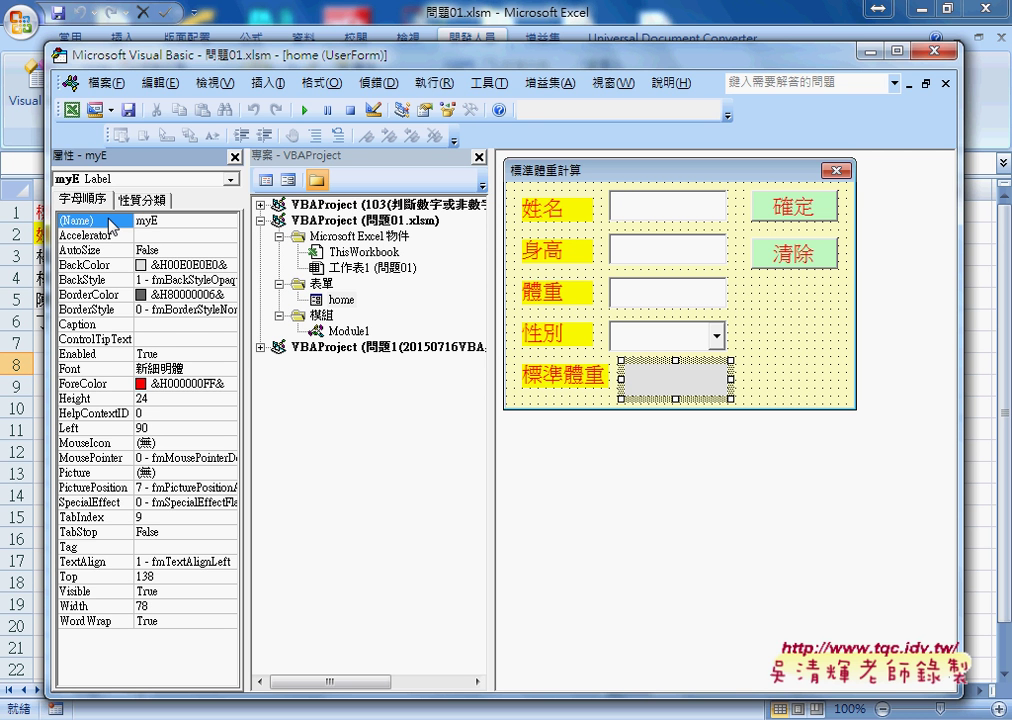
click(633, 168)
key(Tab)
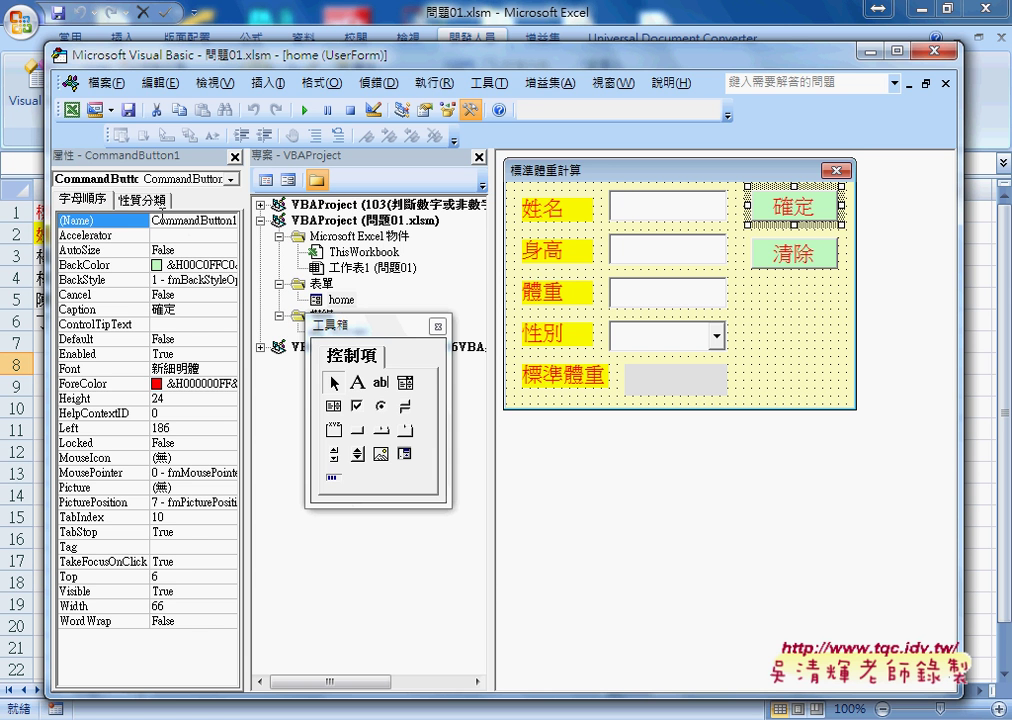
Set the 確定 button's (Name) to B1 and the 清除 button's to uppercase B2
click(155, 220)
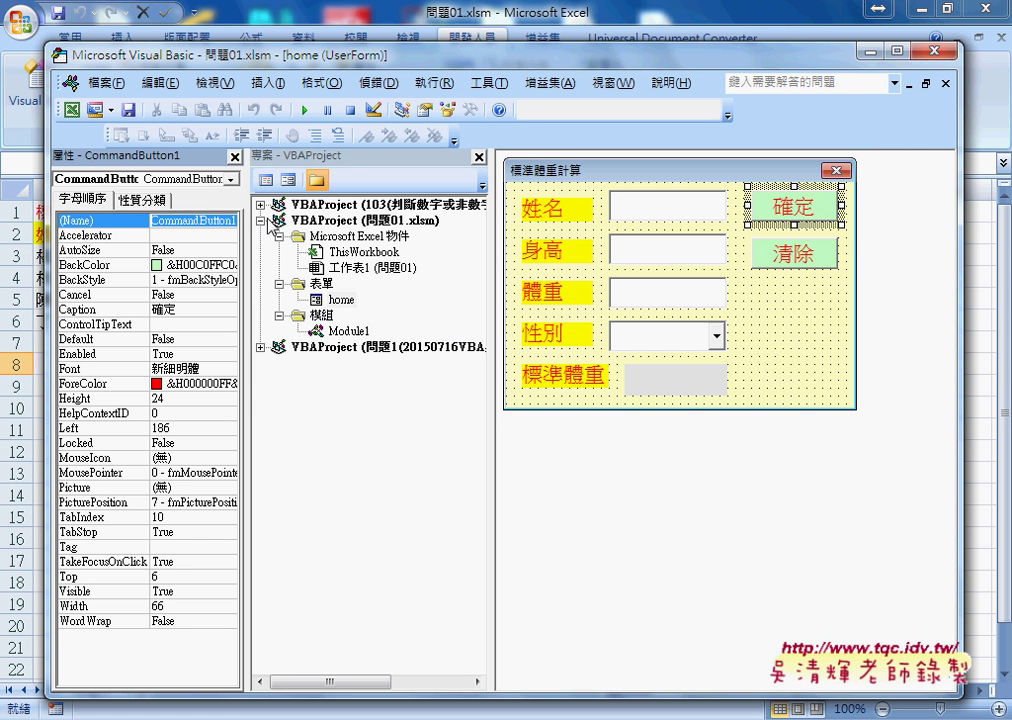
text(B1)
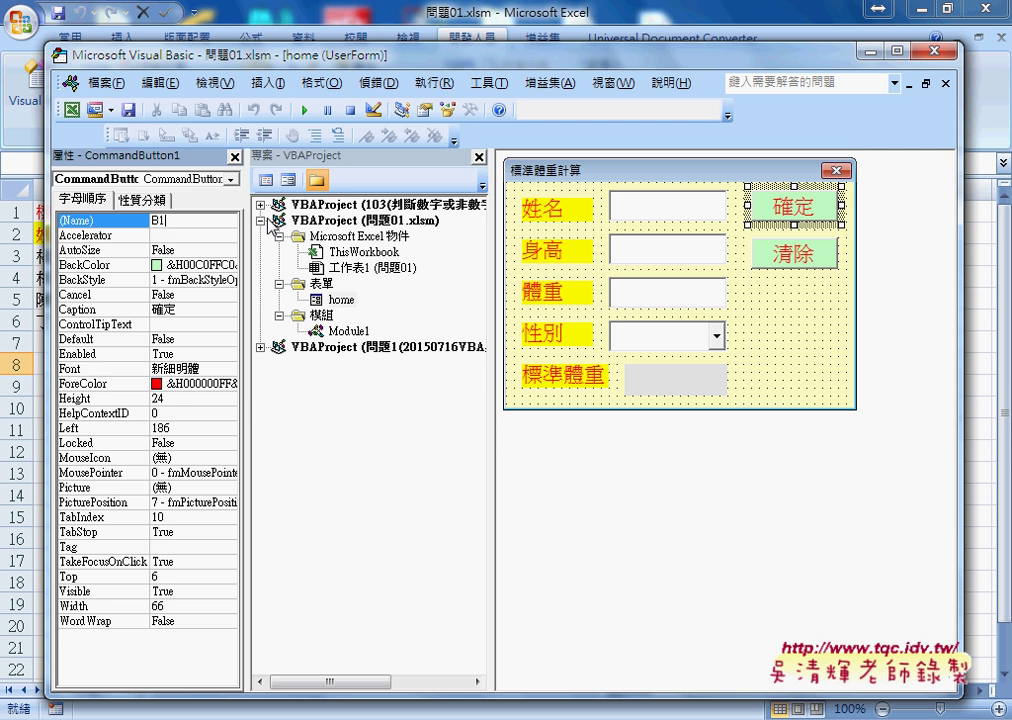
key(Return)
click(780, 253)
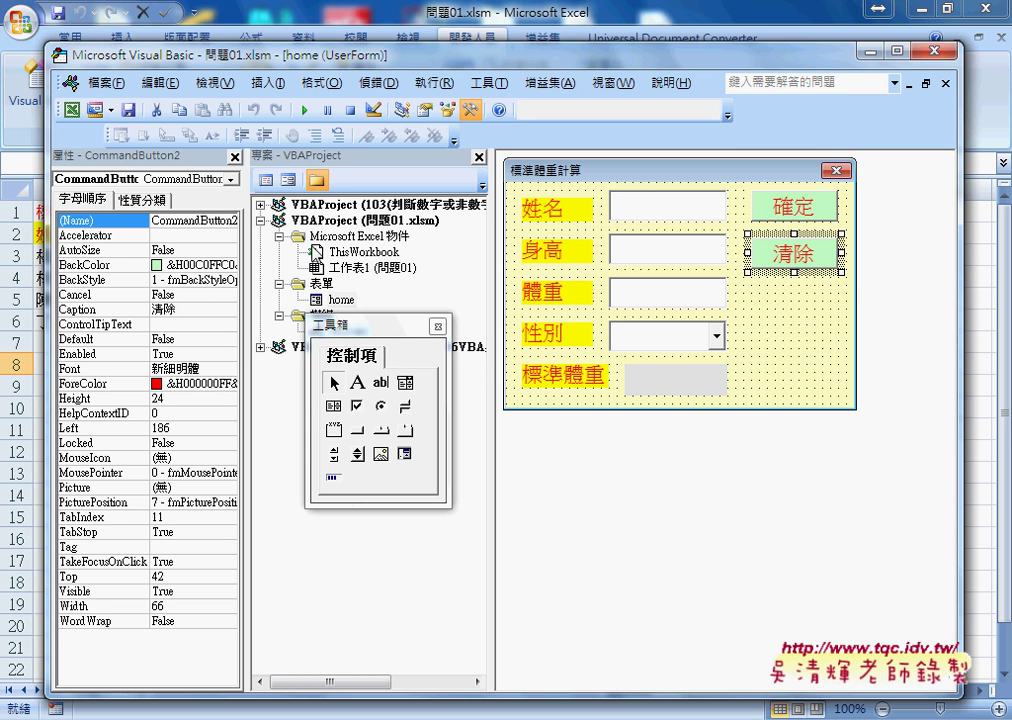
click(164, 222)
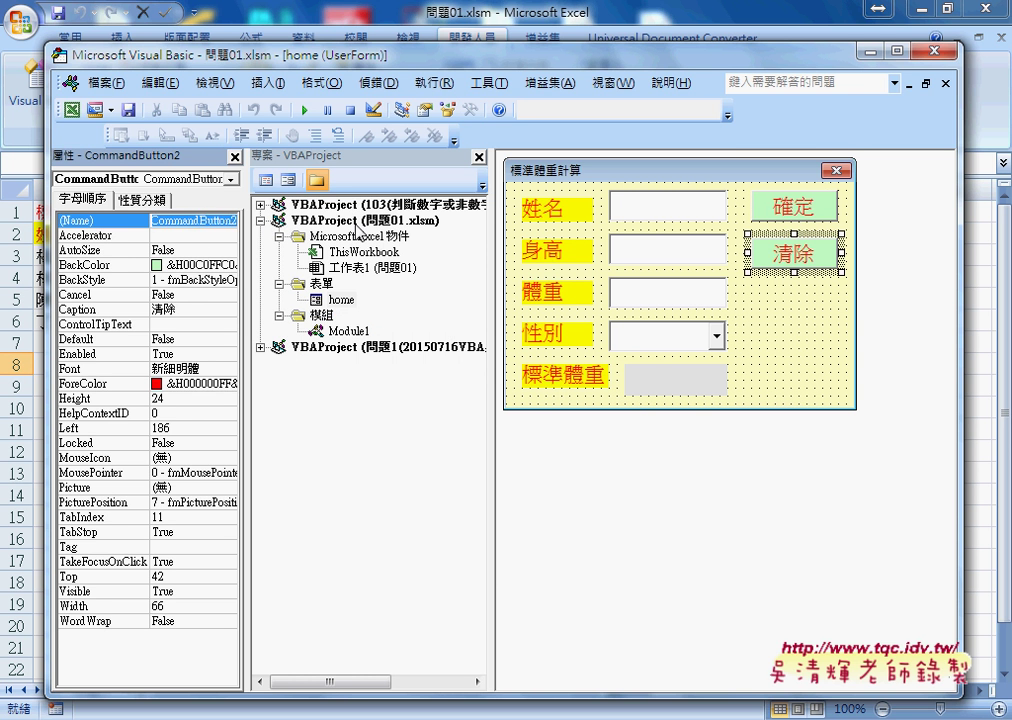
text(b)
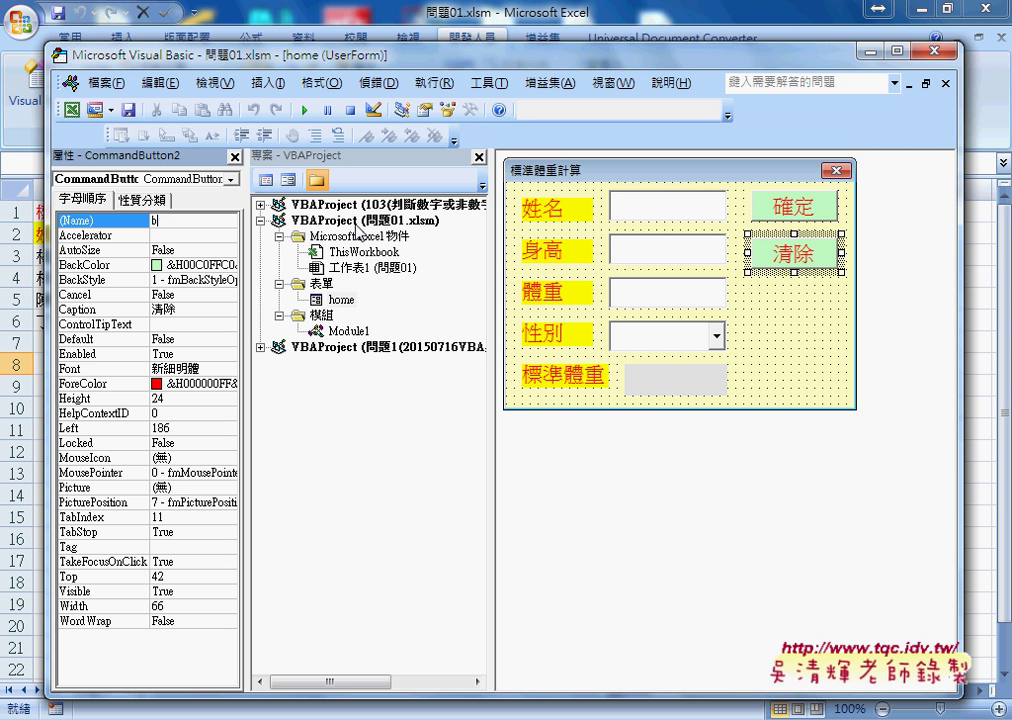
text(2)
key(Return)
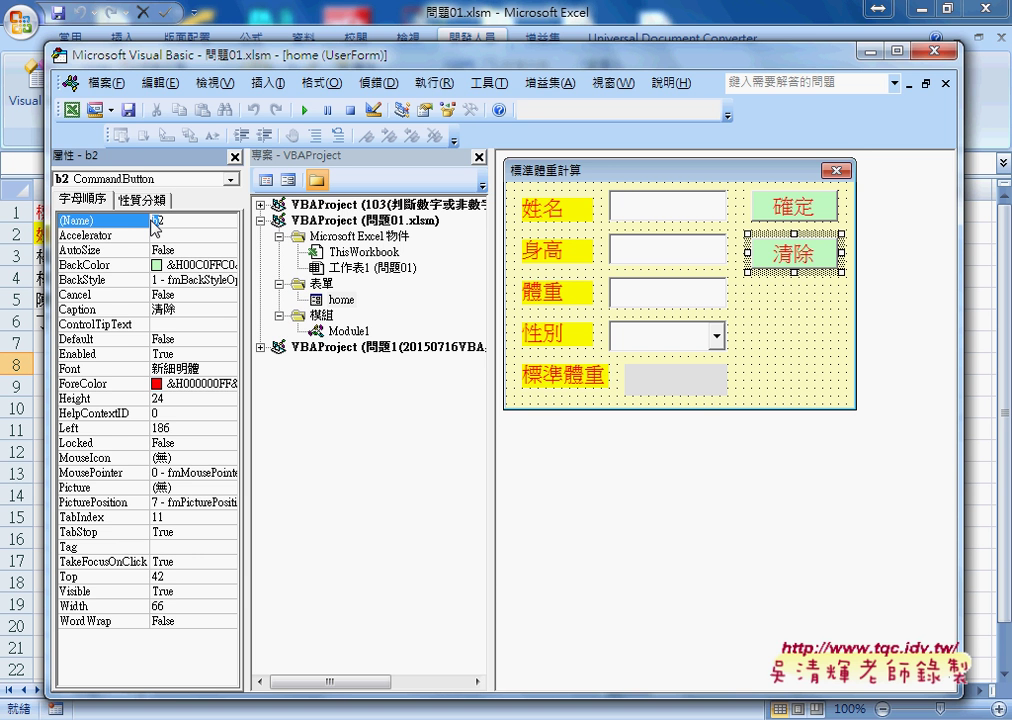
text(B2)
key(Return)
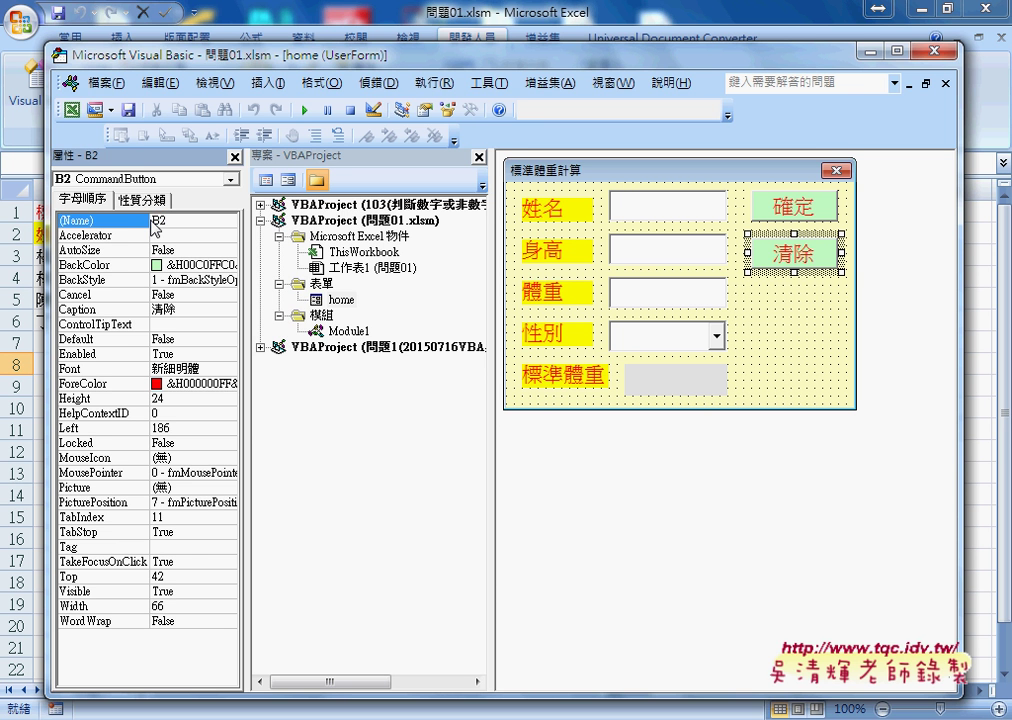
click(553, 212)
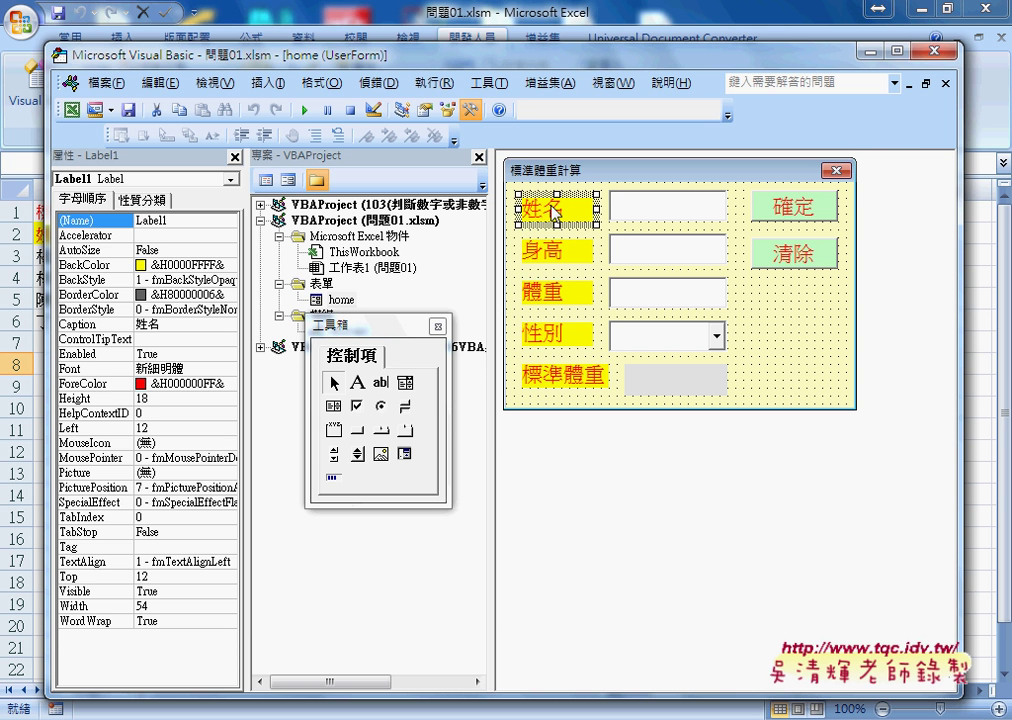
click(556, 251)
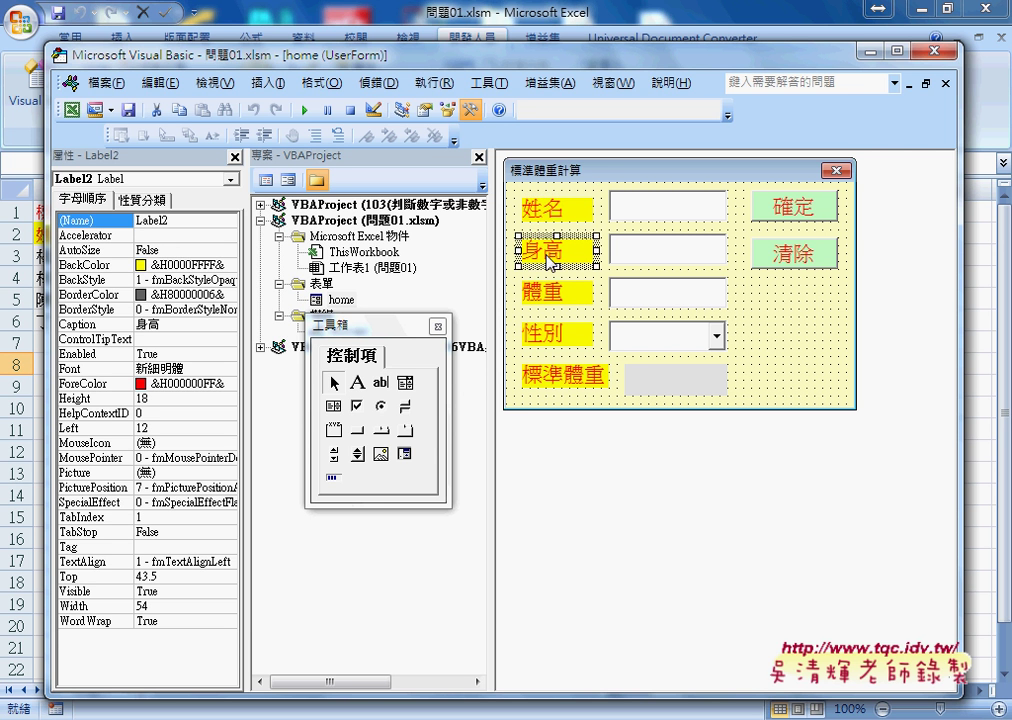
click(556, 291)
click(548, 335)
click(553, 377)
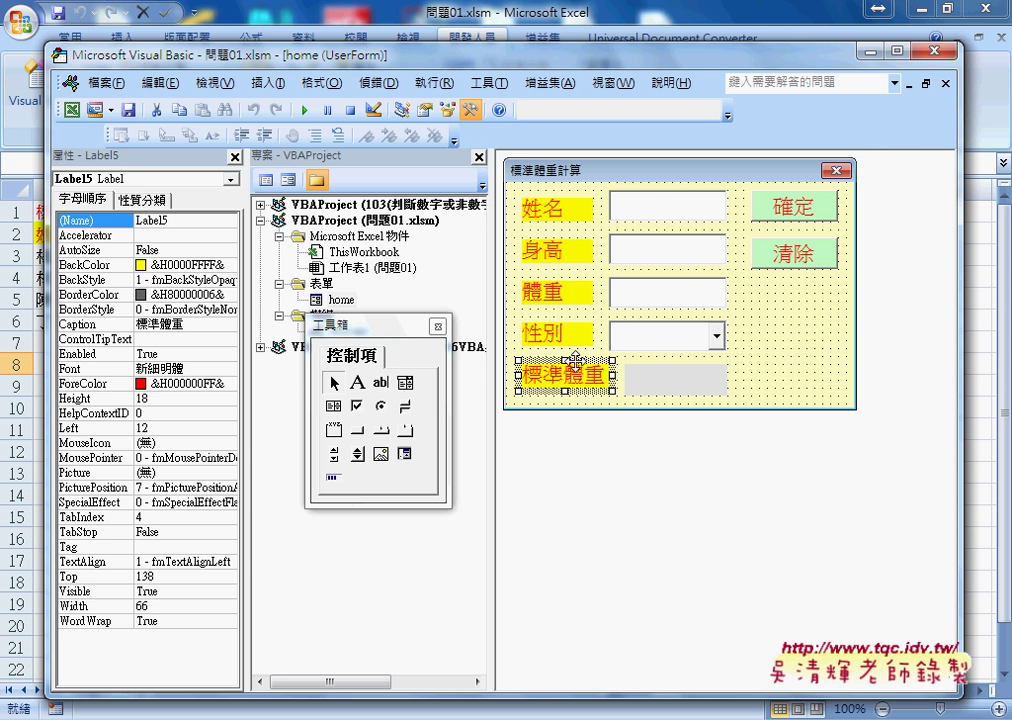
click(660, 340)
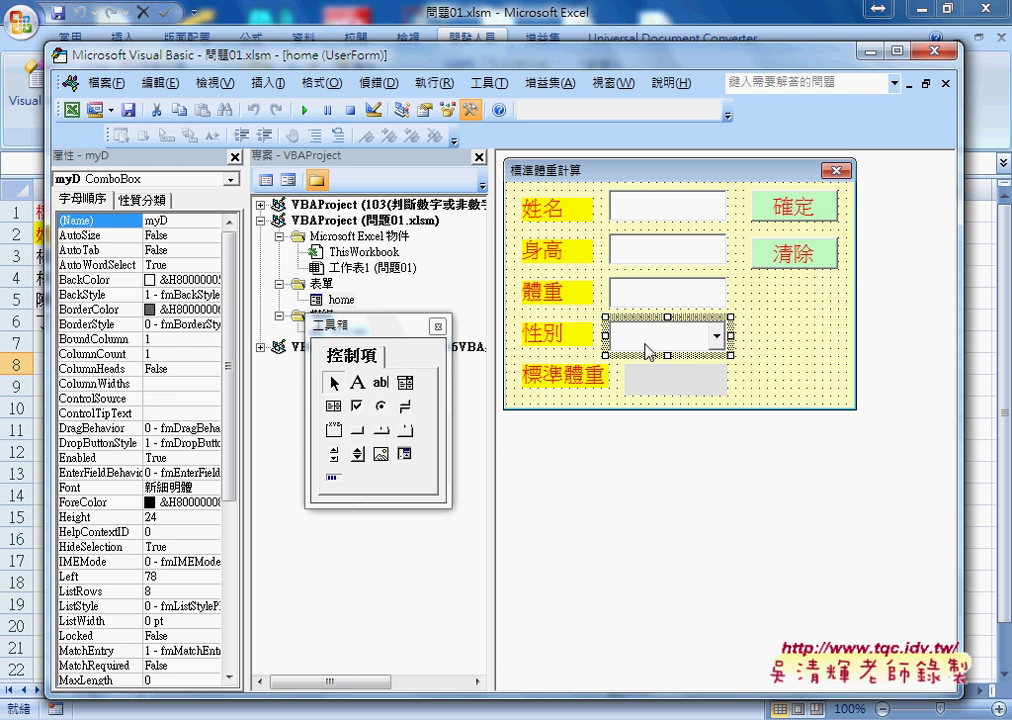
key(Escape)
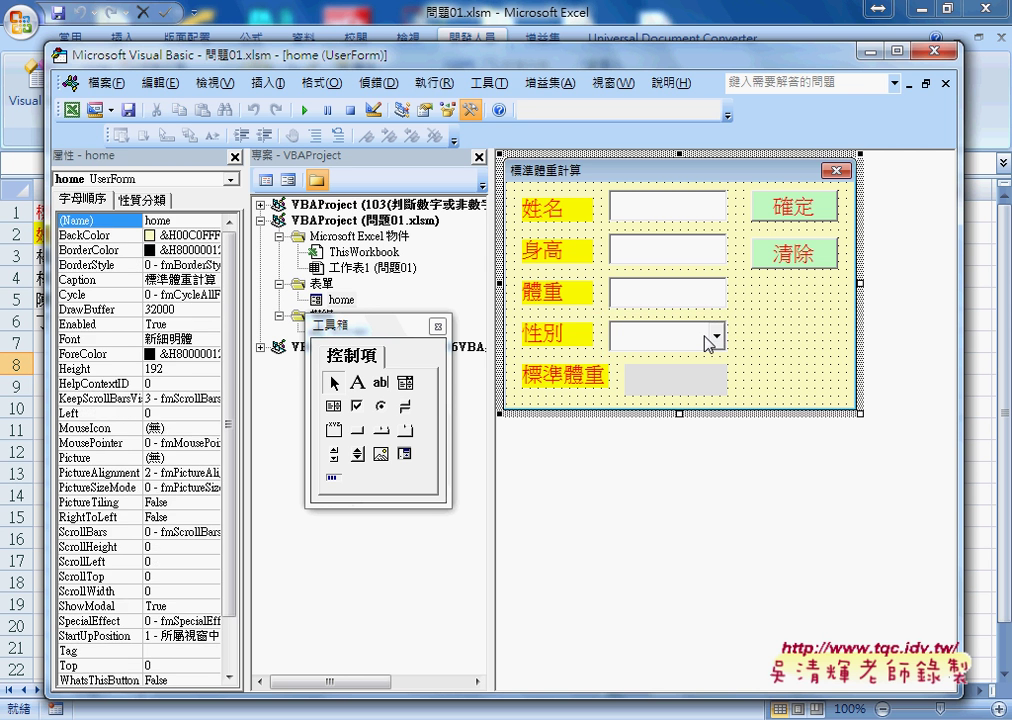
click(701, 342)
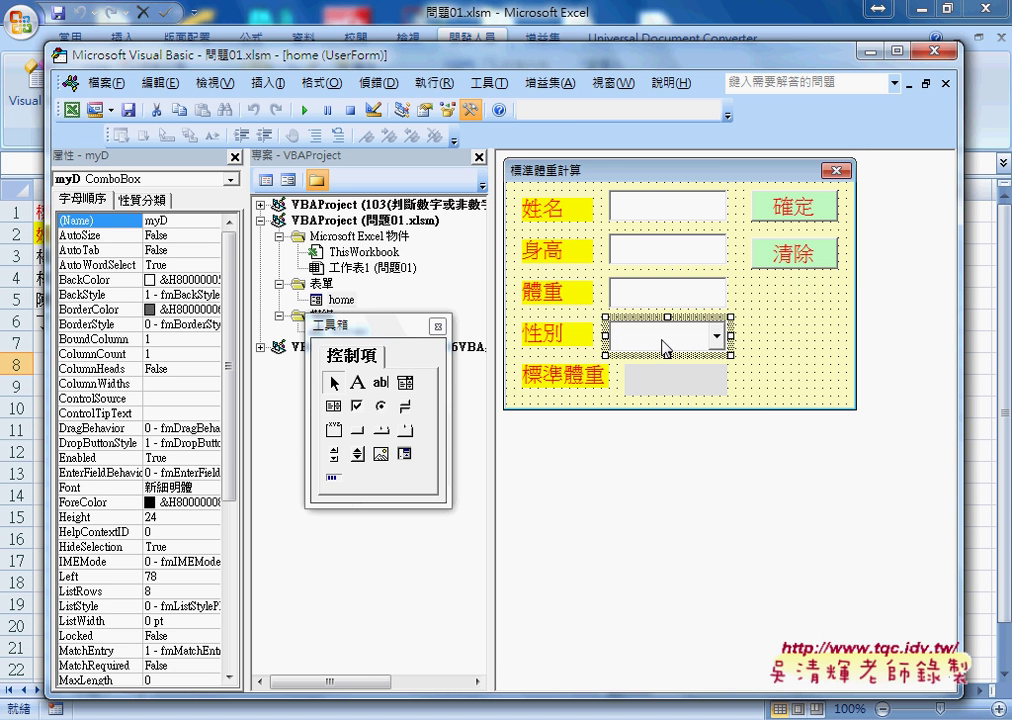
click(784, 346)
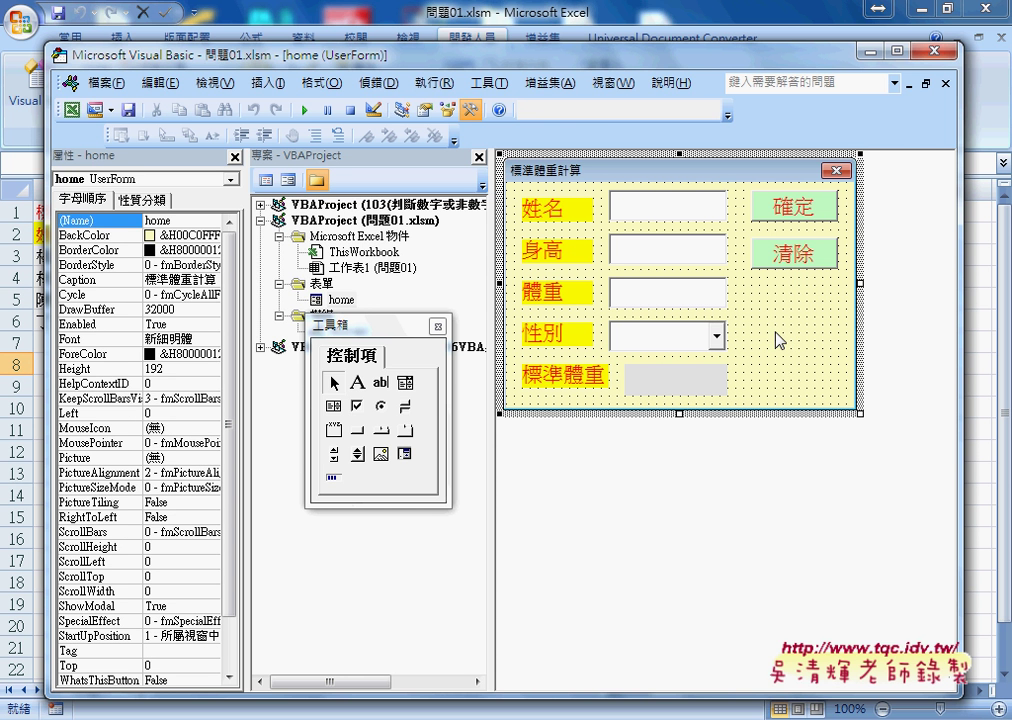
double_click(778, 340)
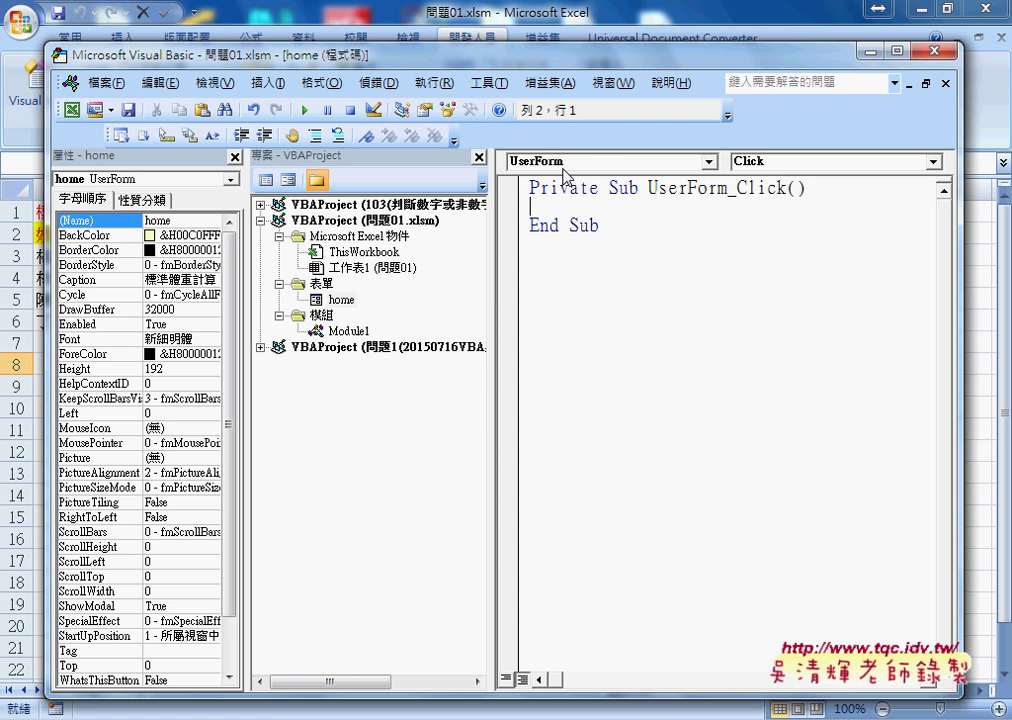
Add a UserForm_Activate procedure from the event list and delete the empty UserForm_Click stub
click(799, 172)
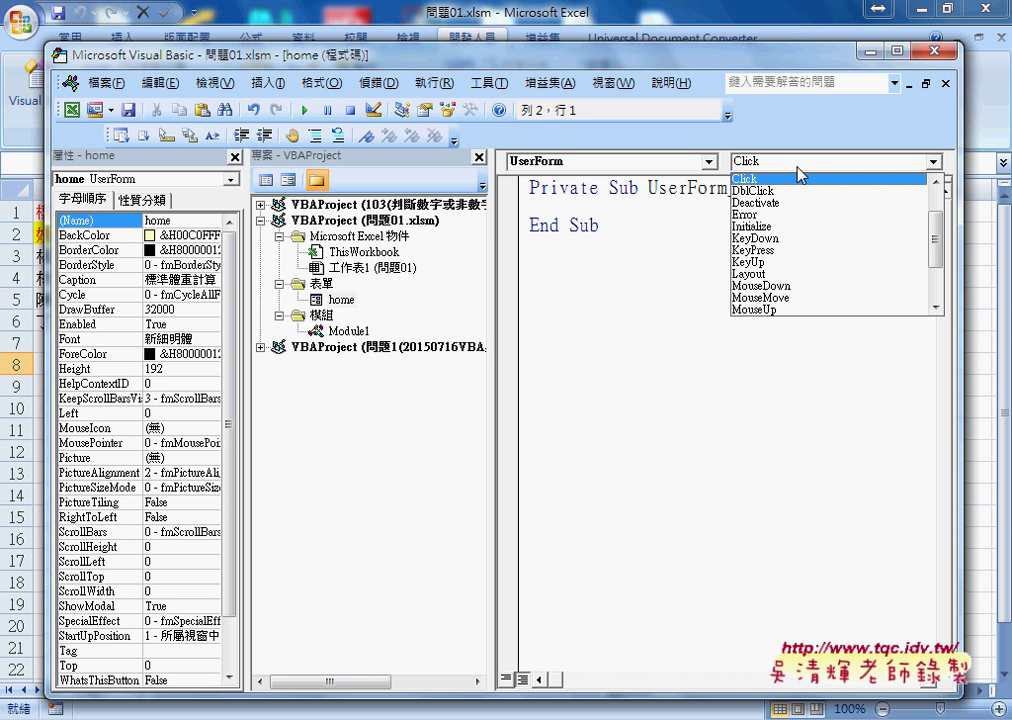
scroll(800, 226, up, 2)
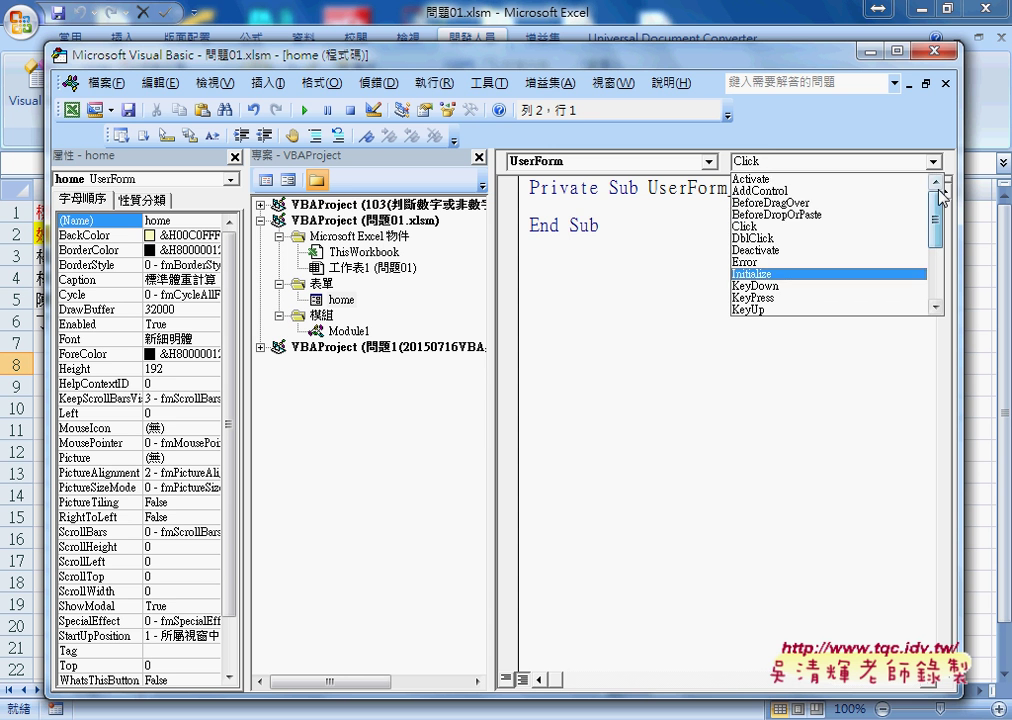
click(755, 180)
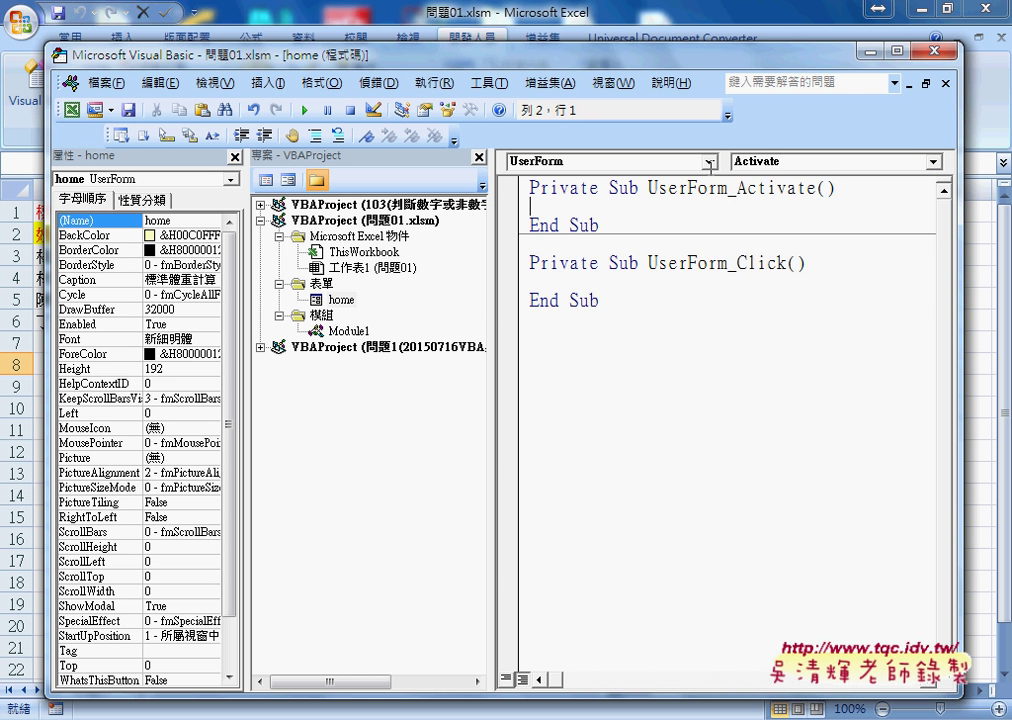
drag(620, 300, 523, 265)
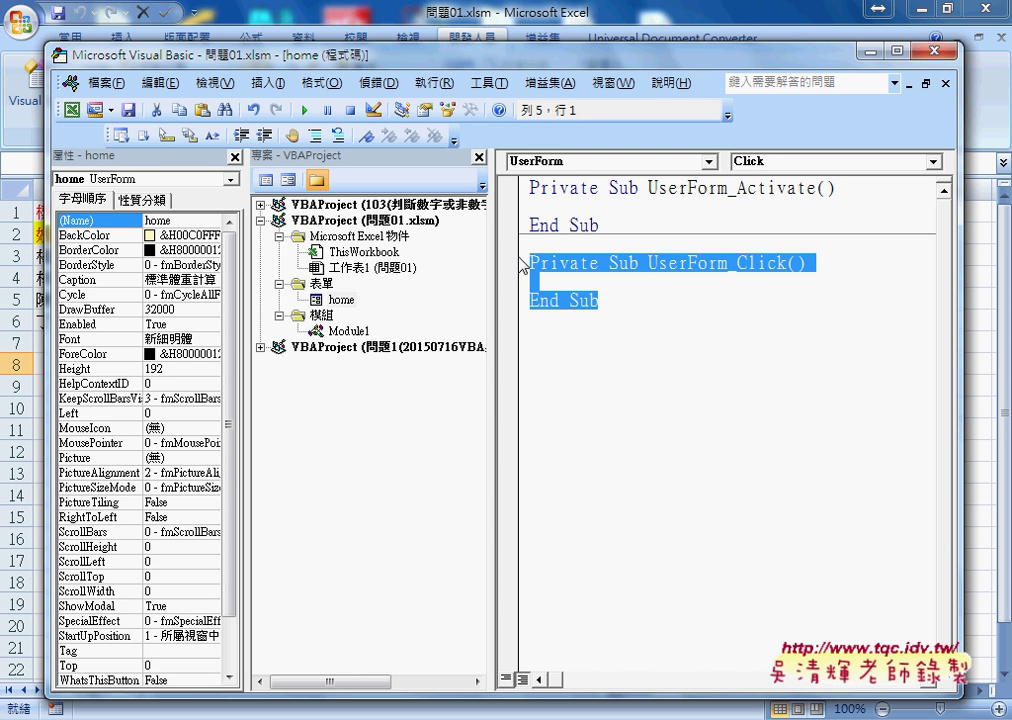
key(Delete)
click(590, 208)
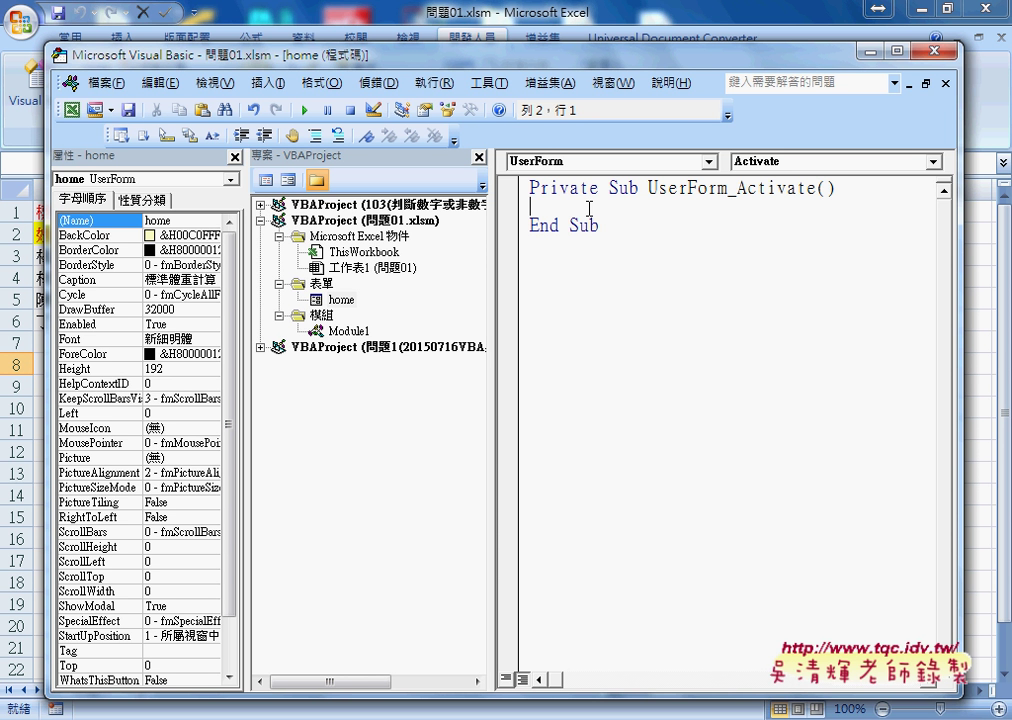
Write myD.AddItem "男" as the first line of UserForm_Activate
key(Tab)
text(myd)
text(.)
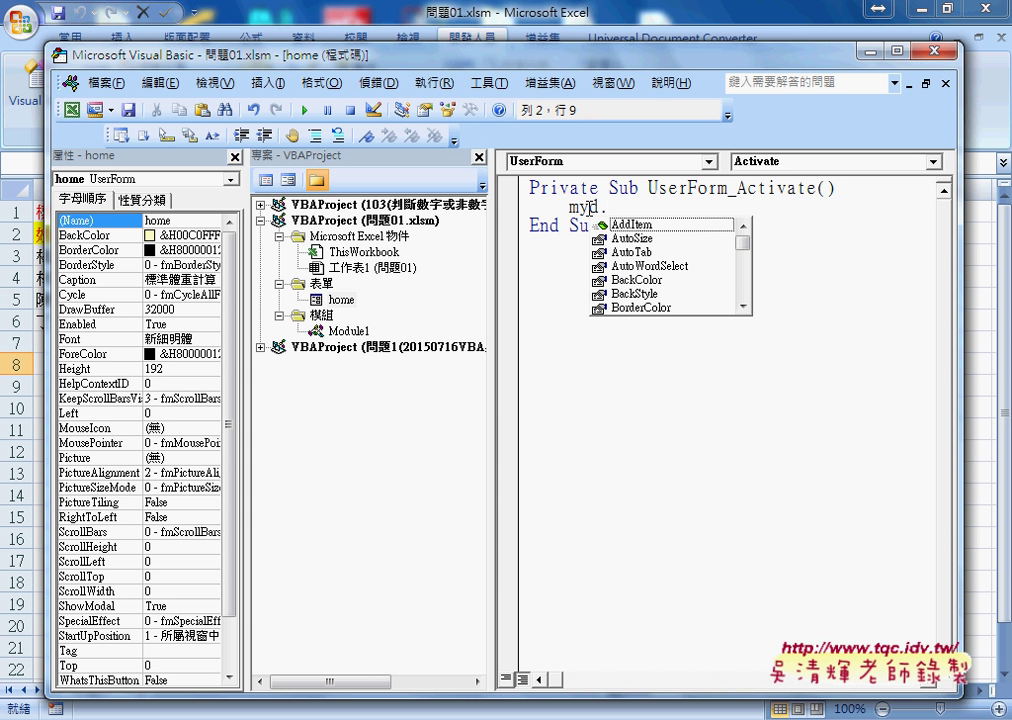
key(Down)
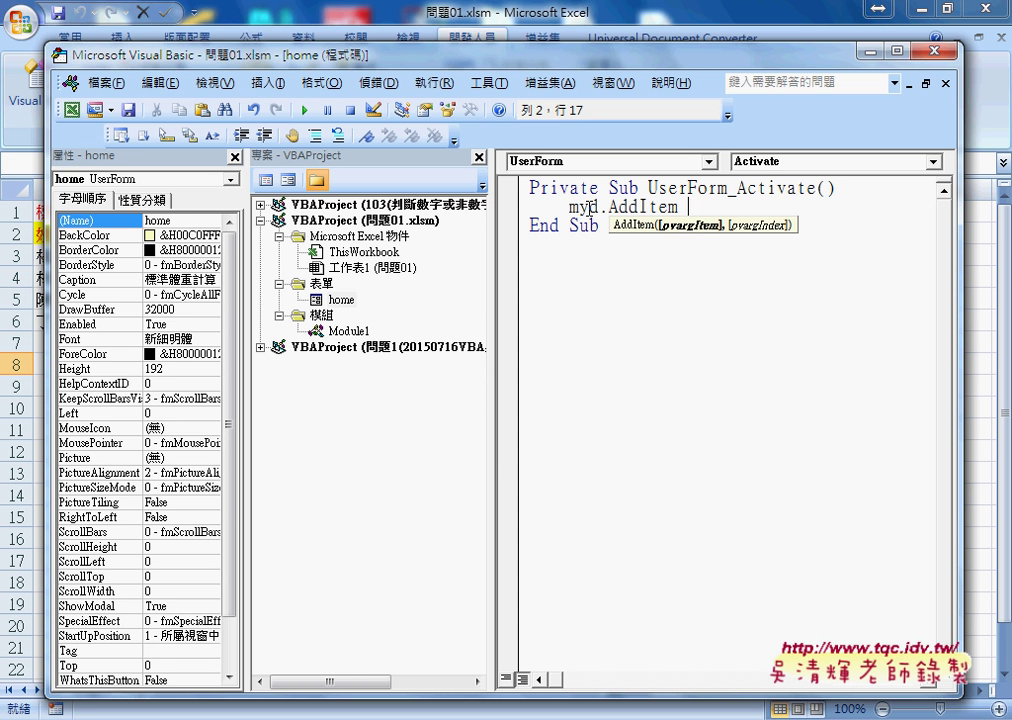
text("")
key(Left)
text(s)
text(男)
key(Return)
Copy the AddItem line below and change its item to "女"
drag(730, 207, 585, 210)
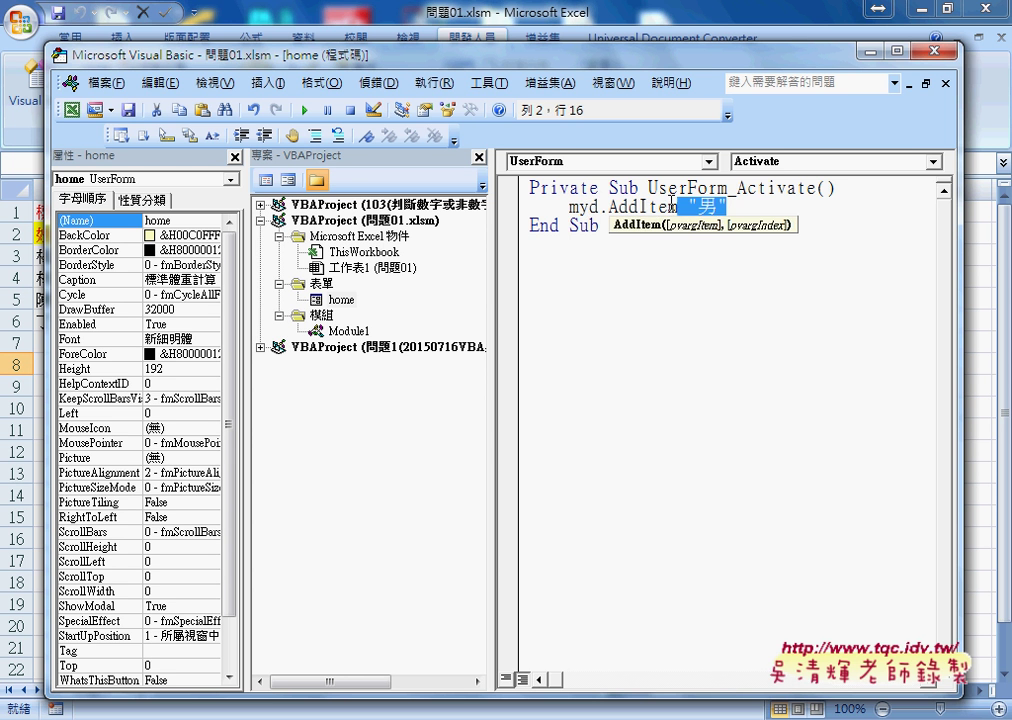
key(ctrl+c)
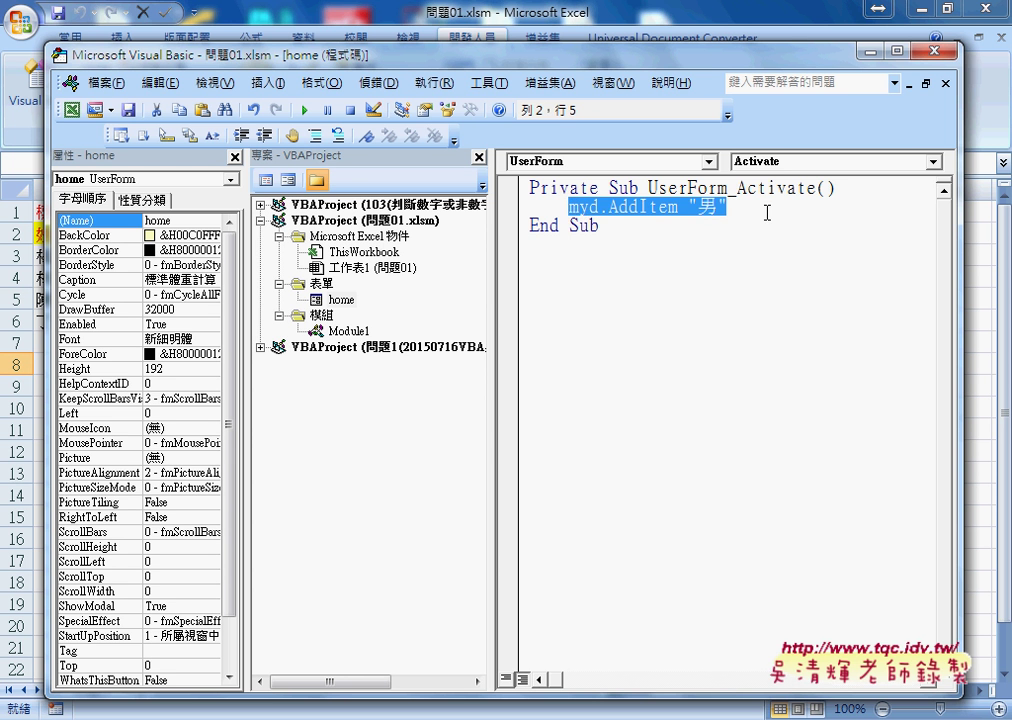
click(763, 209)
key(Return)
key(ctrl+v)
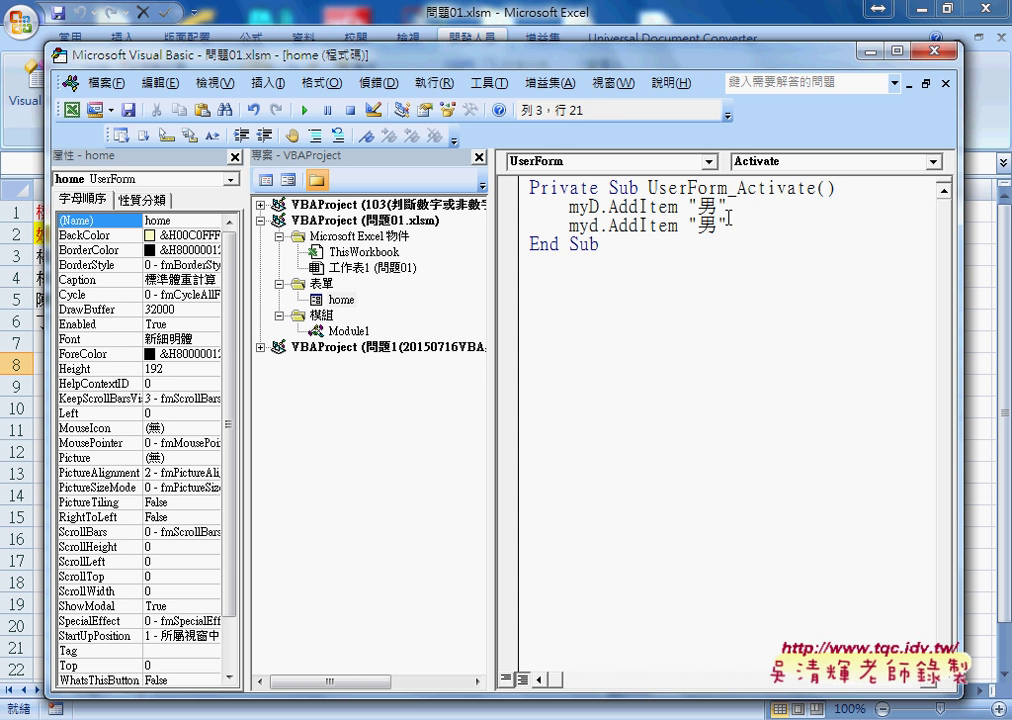
drag(719, 227, 697, 227)
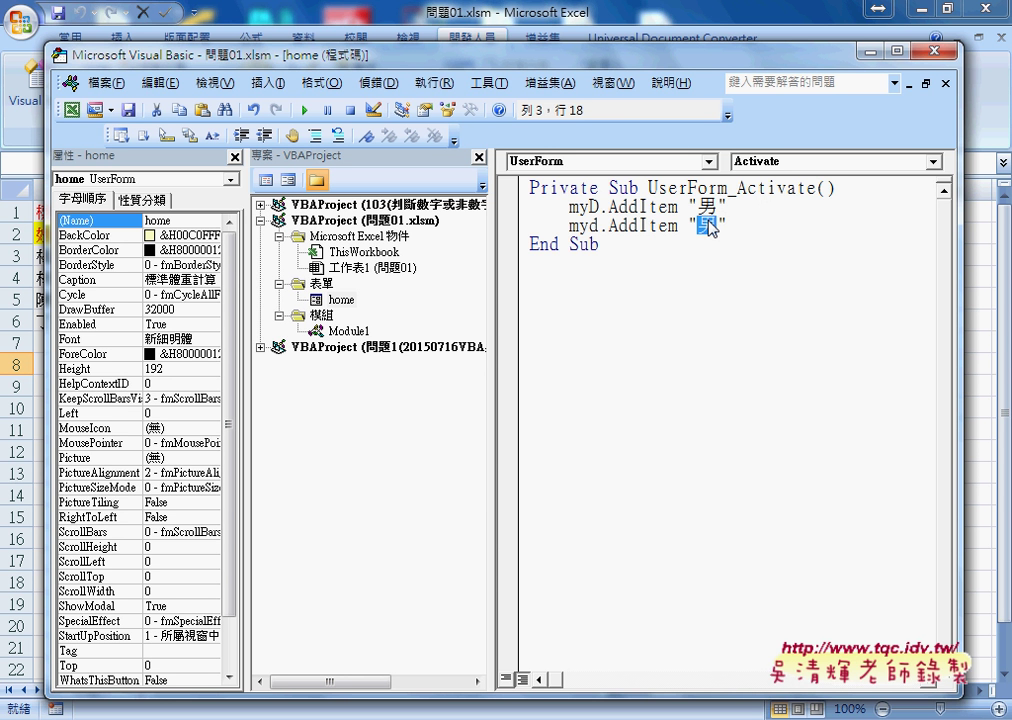
text(sm)
text(3)
key(Return)
Highlight the Activate event, Sub keywords, AddItem line and myD name to explain the code
drag(650, 188, 818, 188)
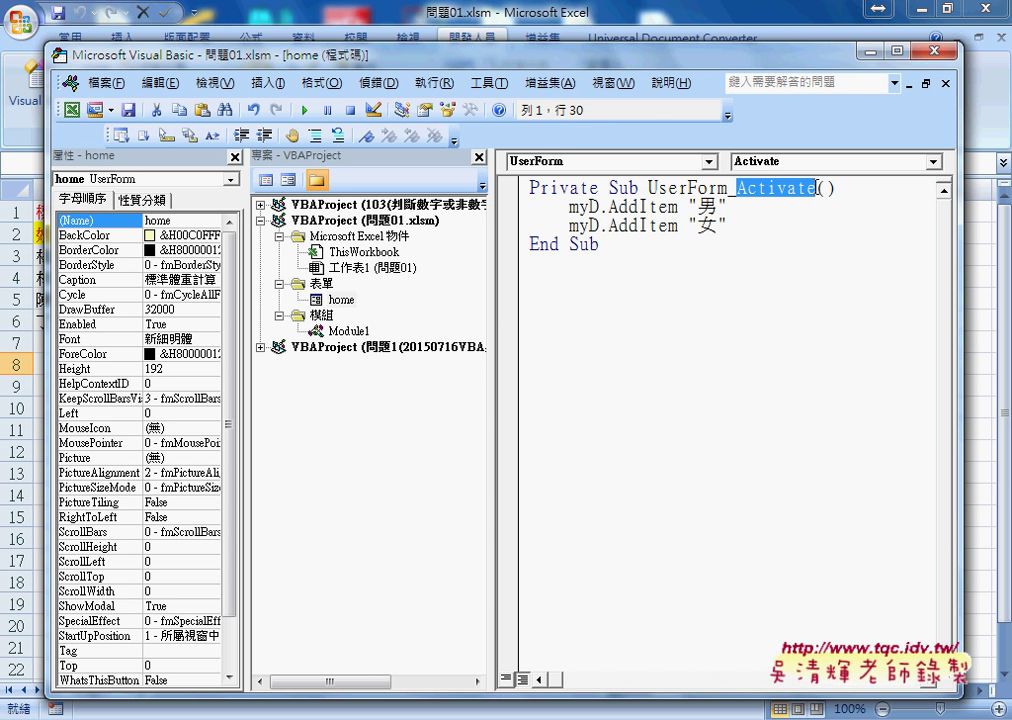
double_click(620, 188)
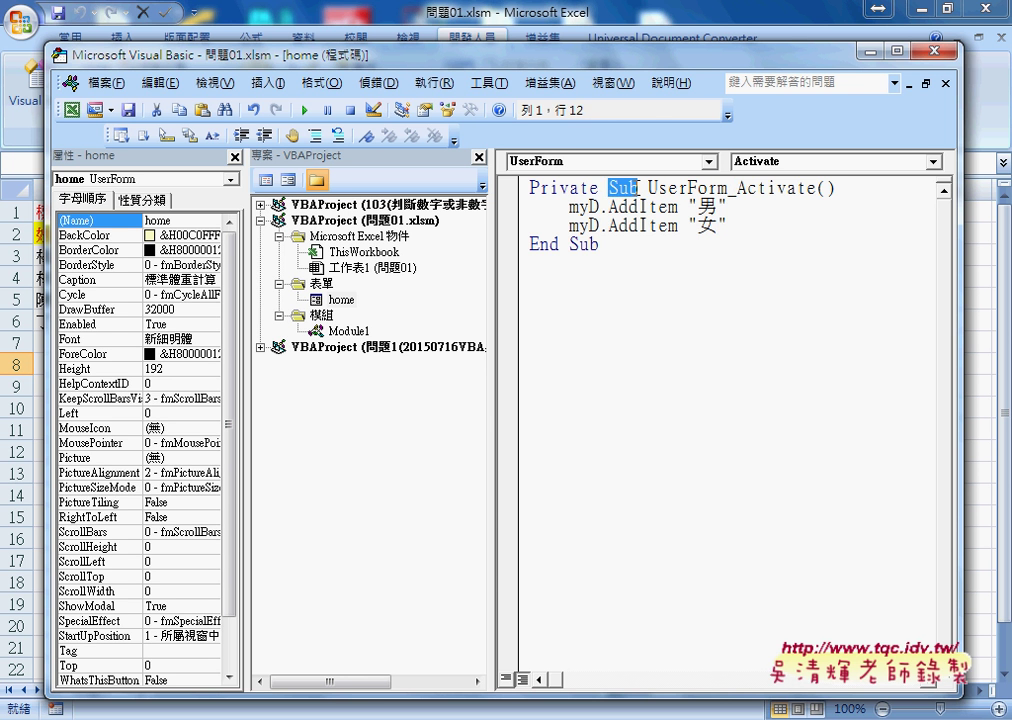
double_click(584, 244)
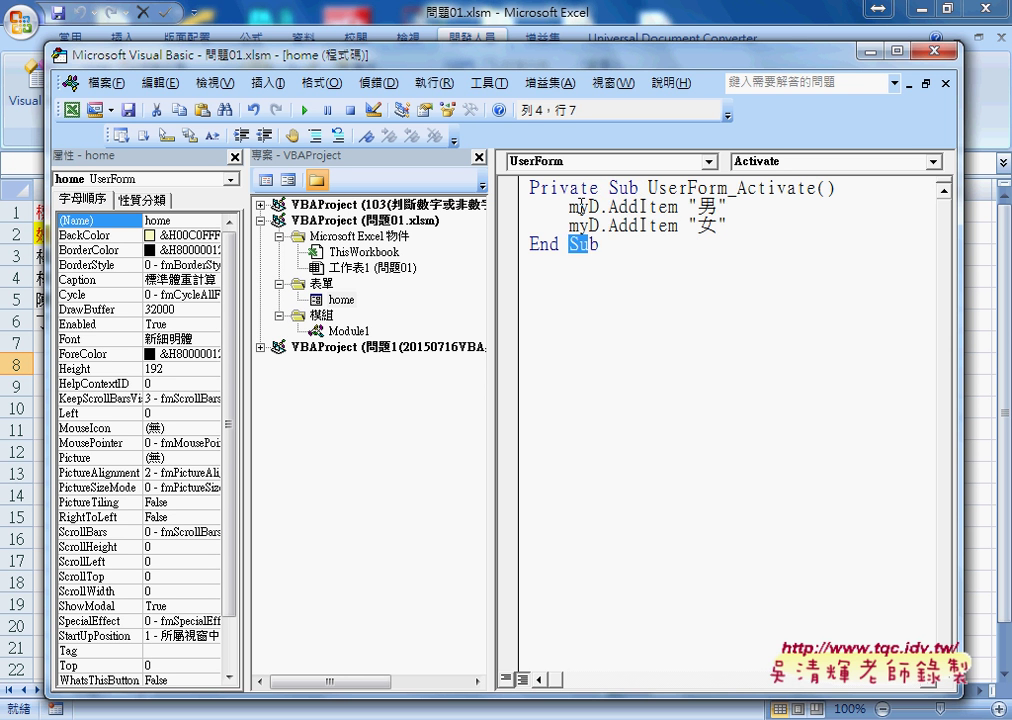
click(570, 206)
drag(570, 206, 725, 207)
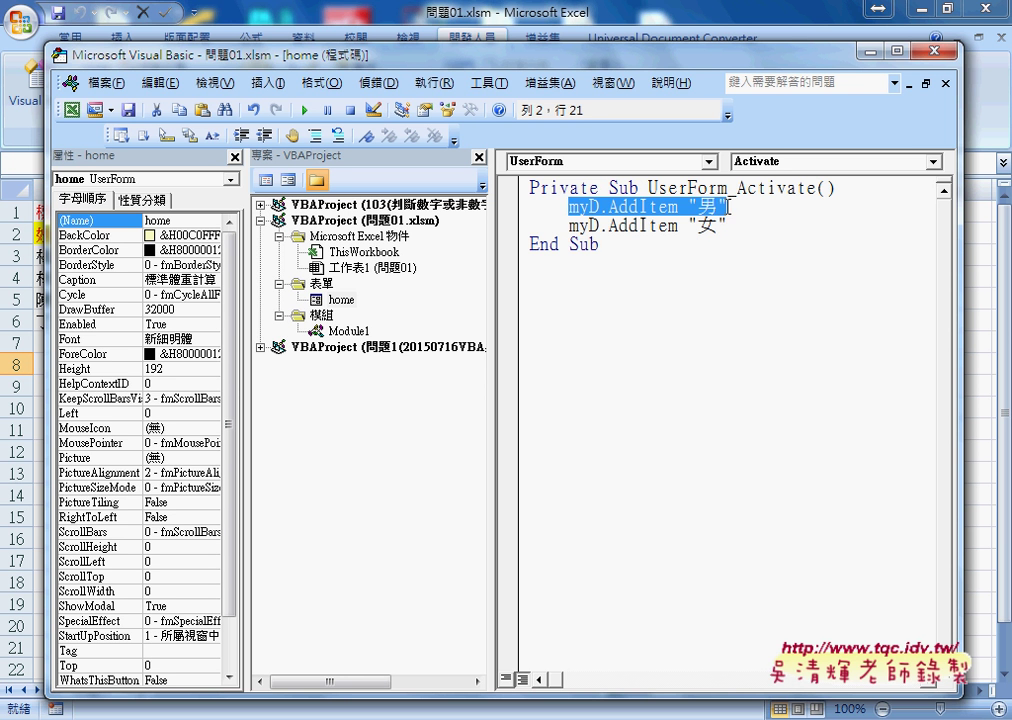
click(676, 226)
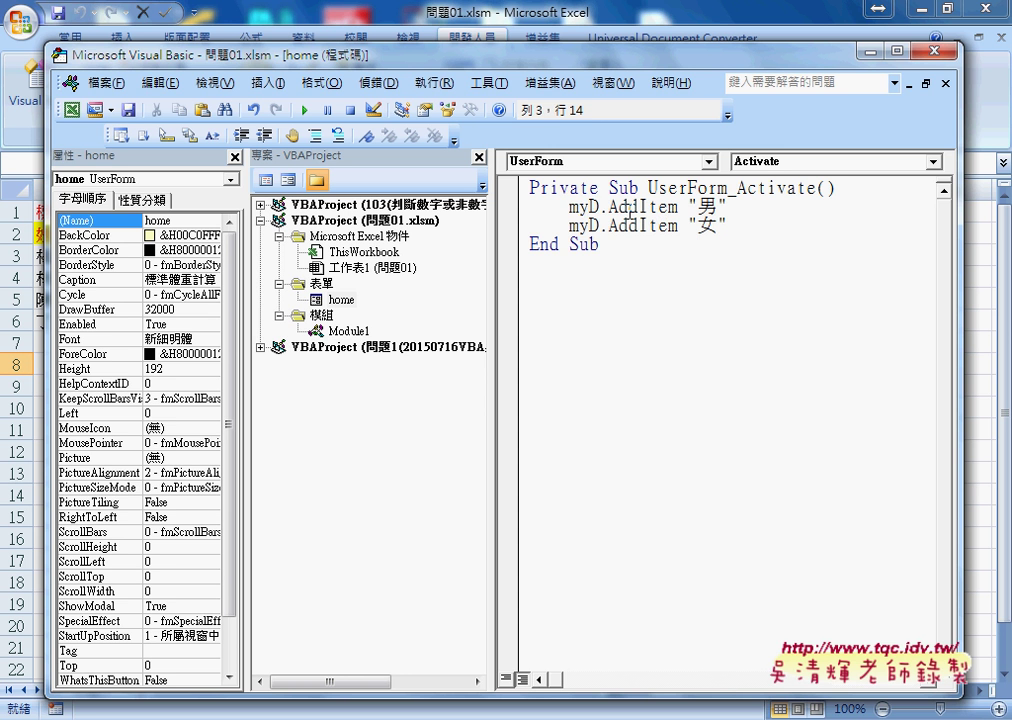
drag(603, 206, 570, 207)
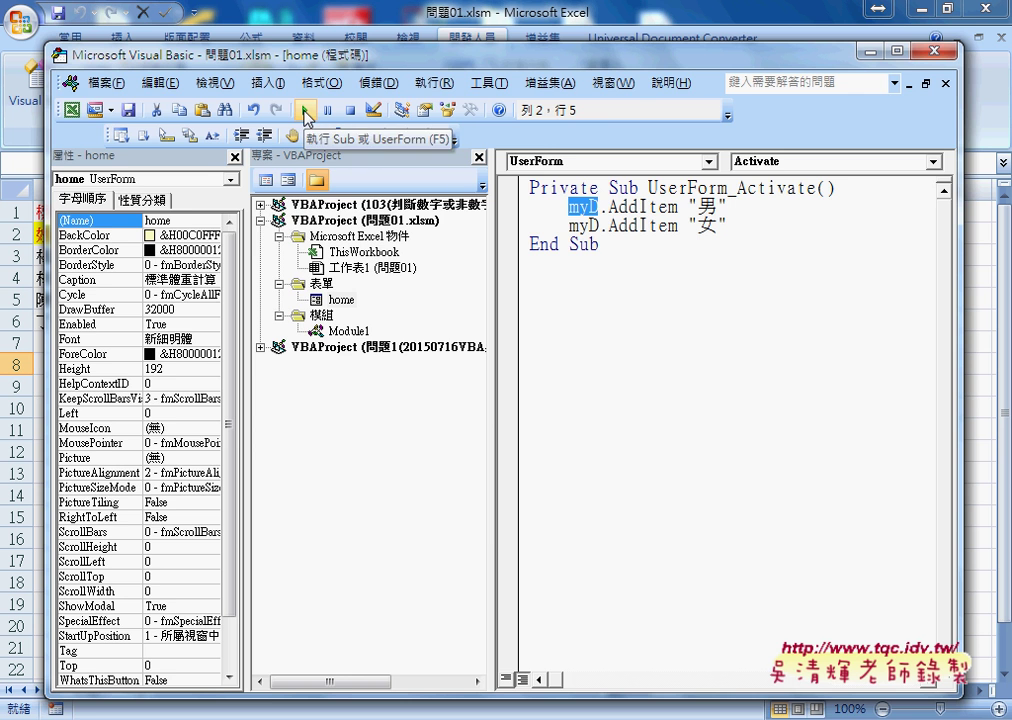
Run the form and pick 男 and 女 from the 性別 list to confirm both items
click(305, 113)
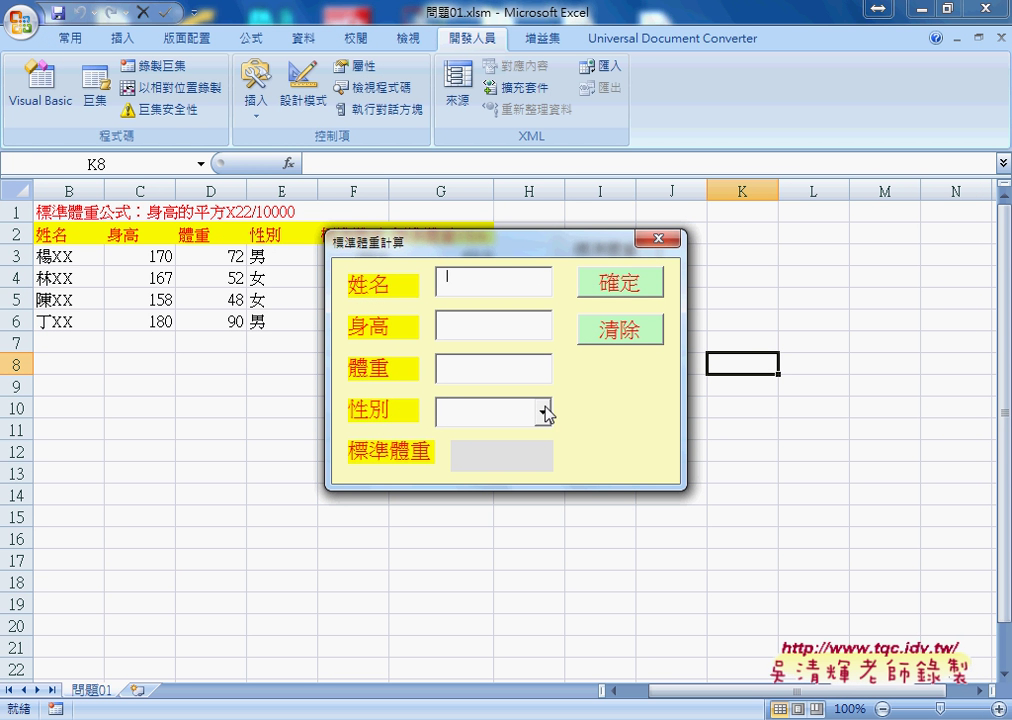
click(544, 412)
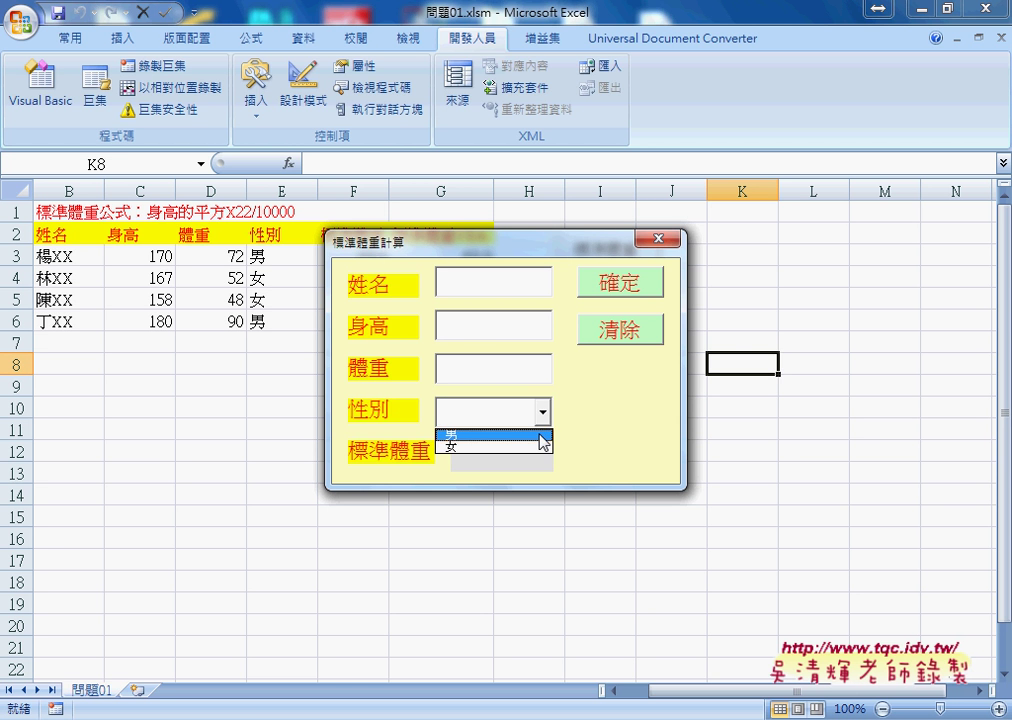
click(540, 436)
click(544, 412)
click(543, 446)
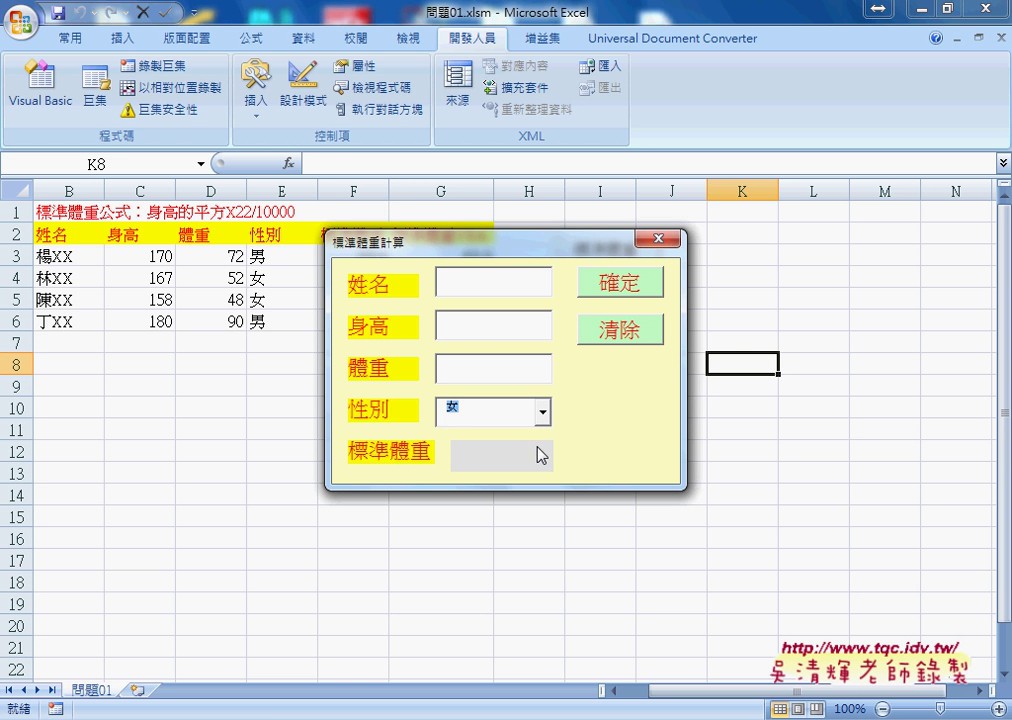
click(540, 414)
click(540, 435)
Close the running form, review the two AddItem lines, then exit the VBA editor
click(659, 238)
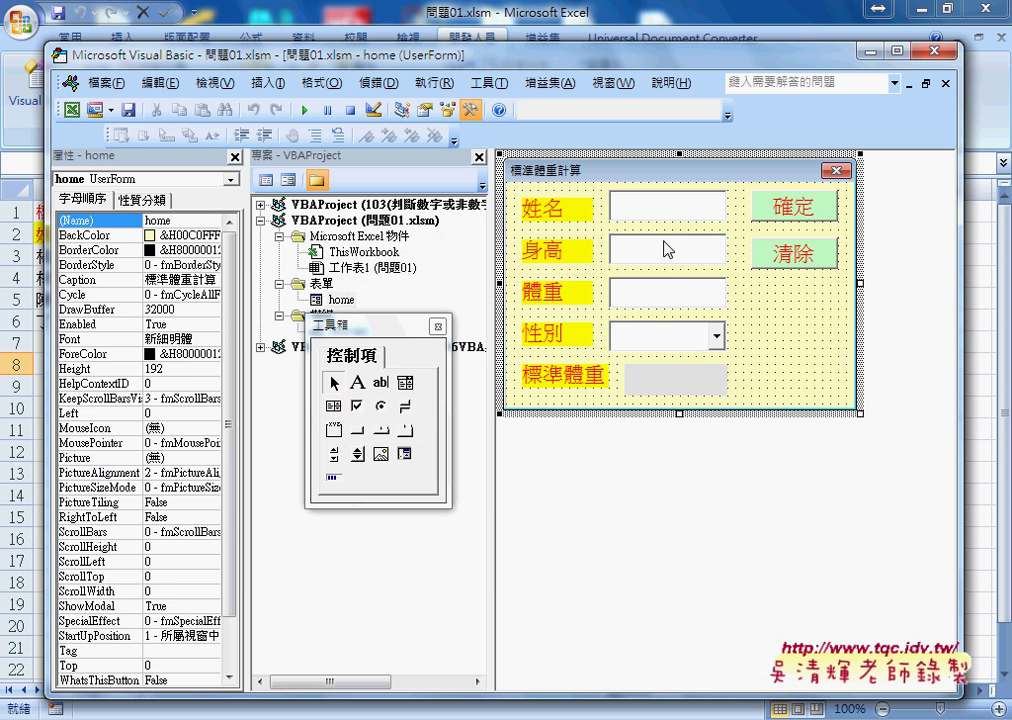
key(F7)
drag(727, 226, 510, 205)
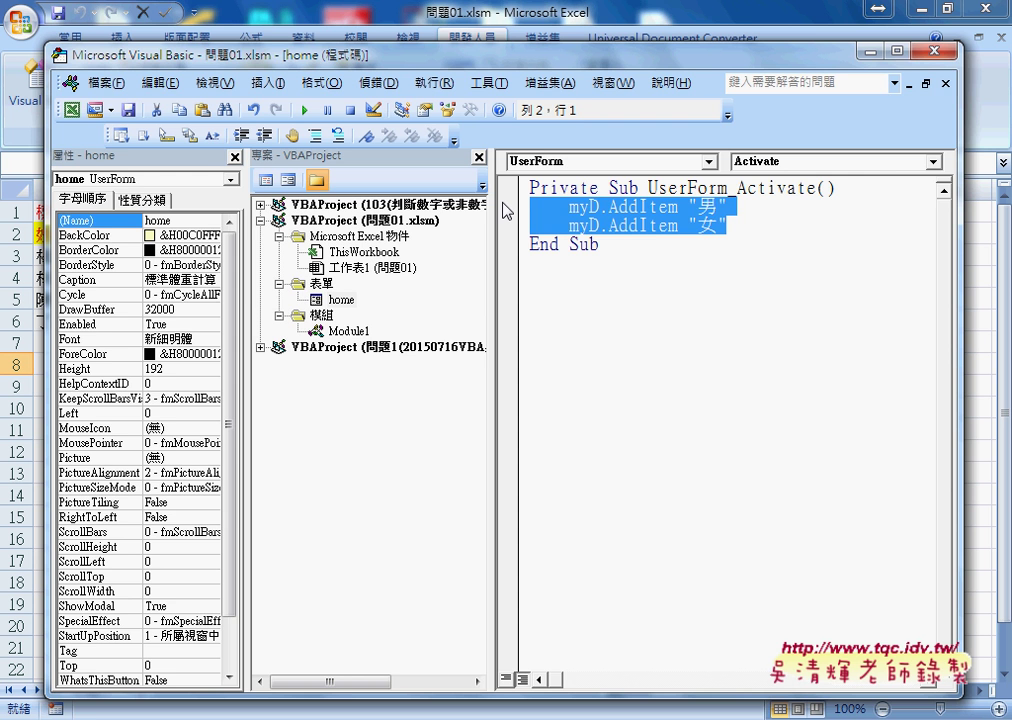
click(870, 50)
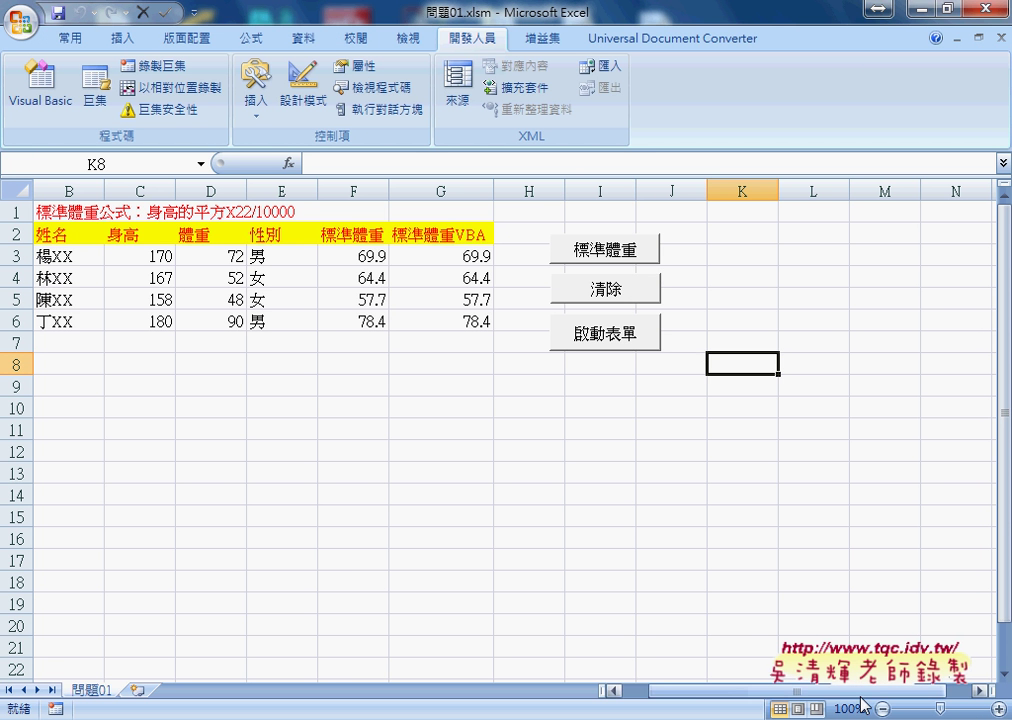
Scroll the sheet right to column Z and select cell Z1
click(980, 690)
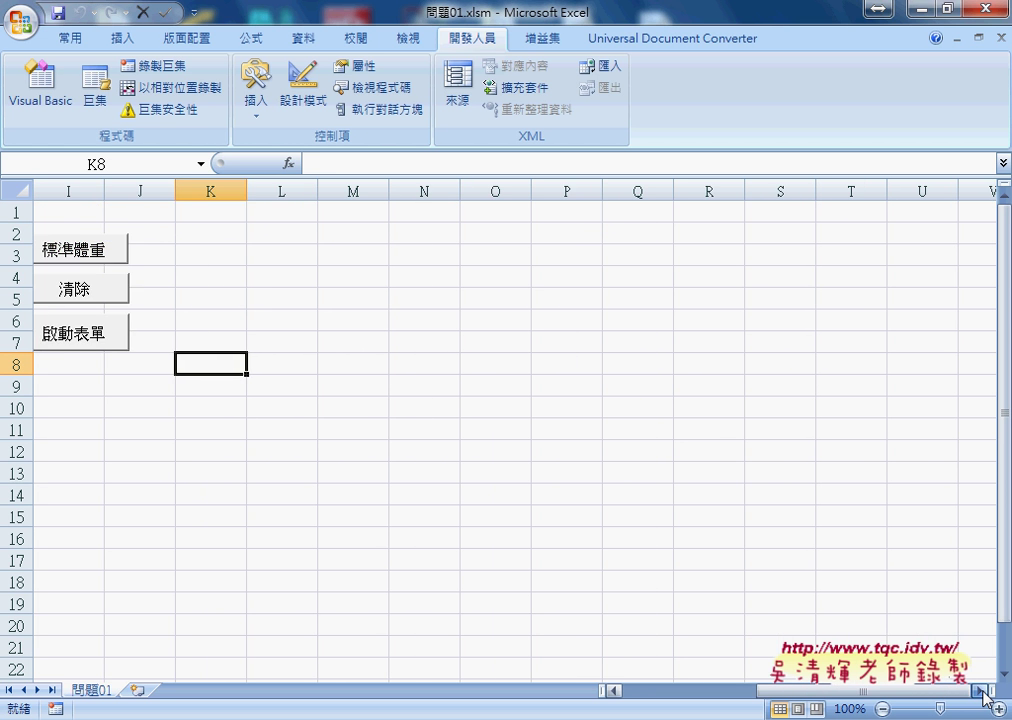
click(981, 690)
click(981, 690)
click(981, 690)
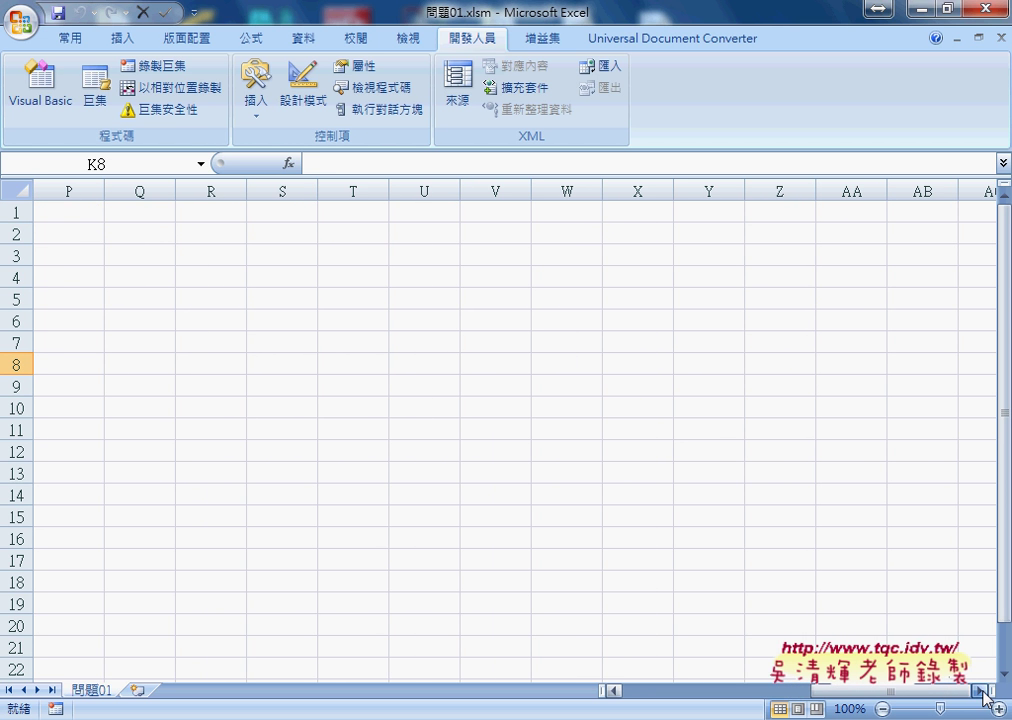
click(790, 211)
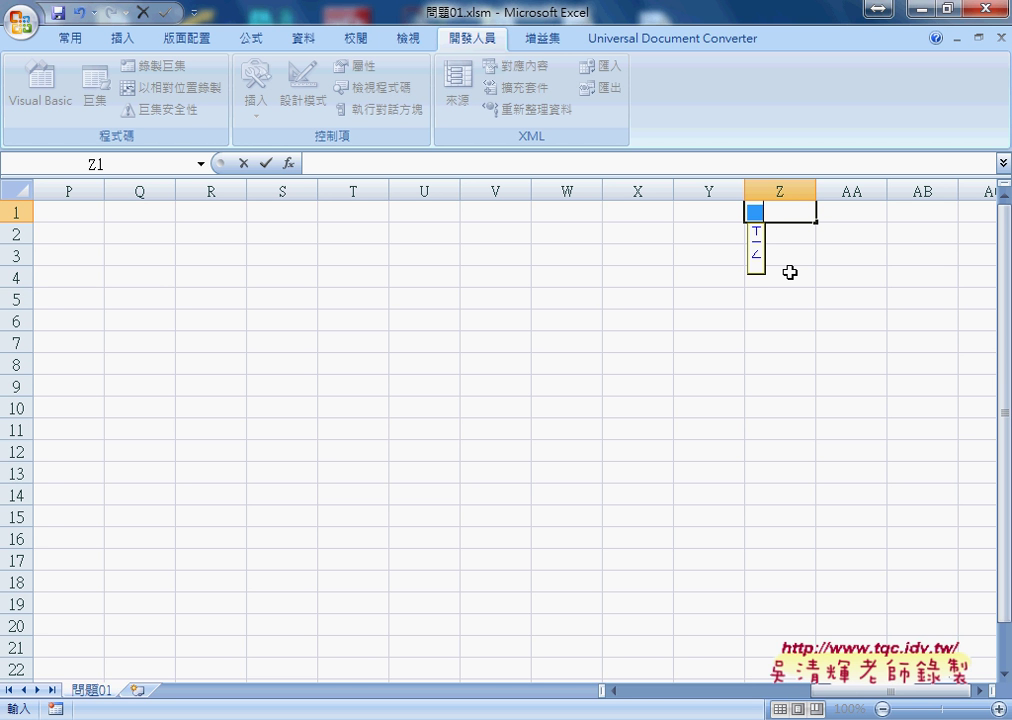
Enter the heading 性別 in Z1 and 男 in Z2
text(性)
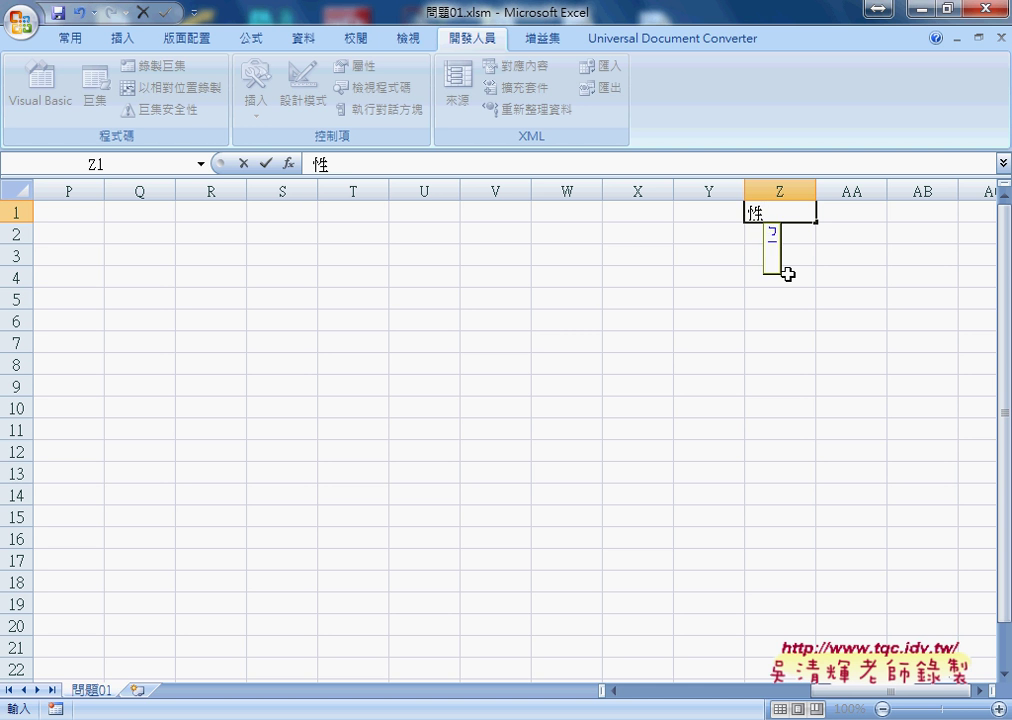
text(別)
key(Return)
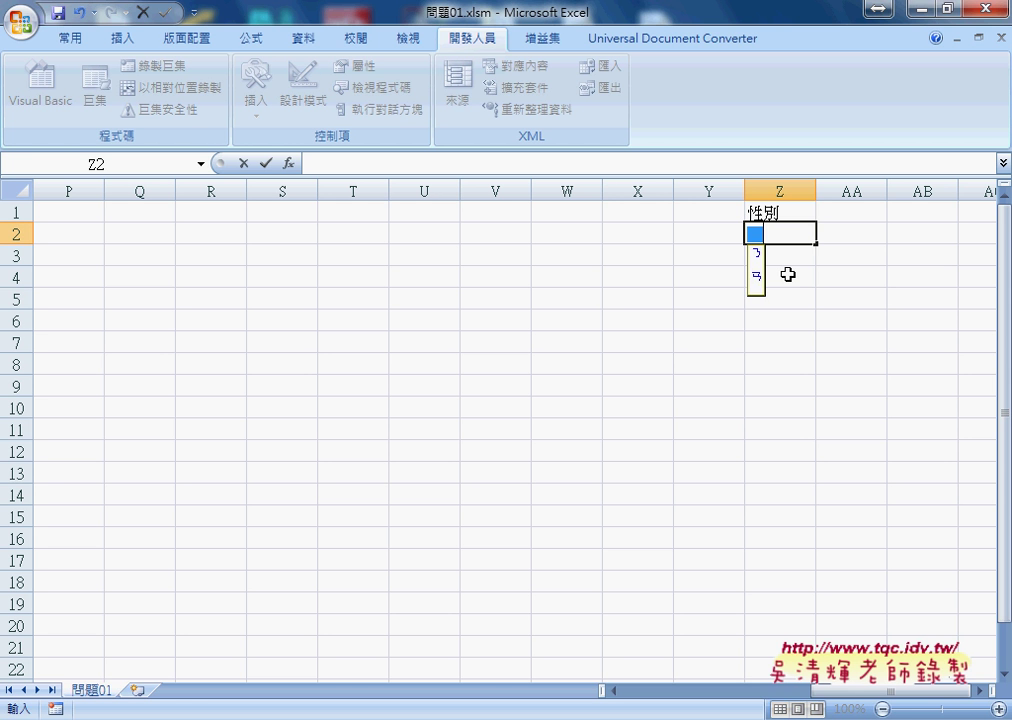
text(男)
key(Return)
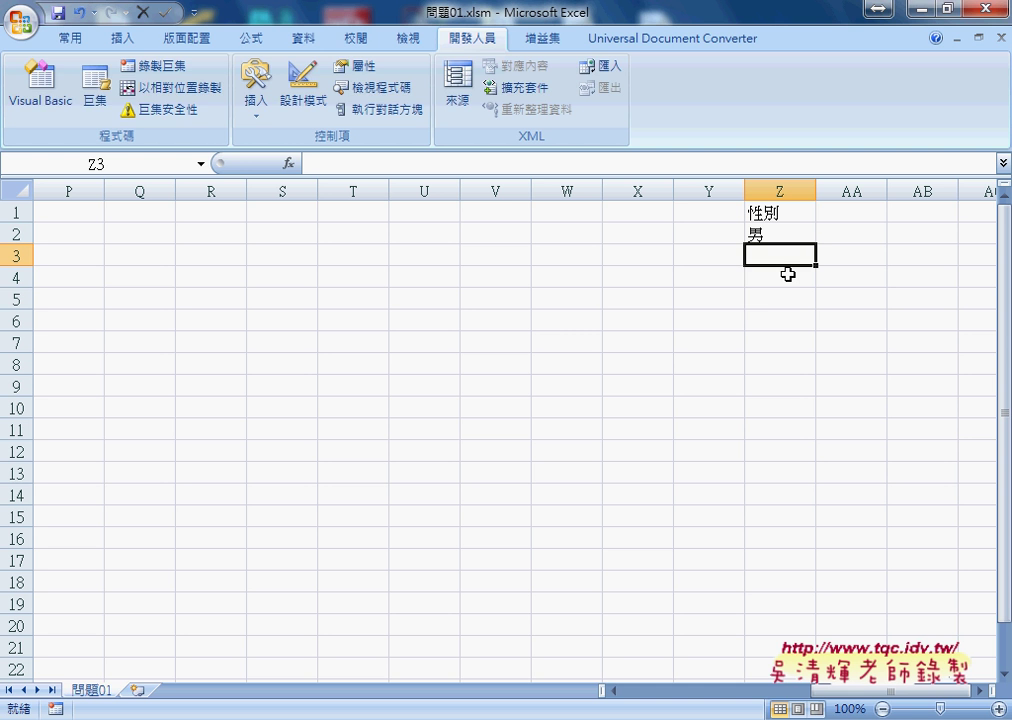
Type 女 into Z3 and switch to the VBA editor's UserForm_Activate code
text(女)
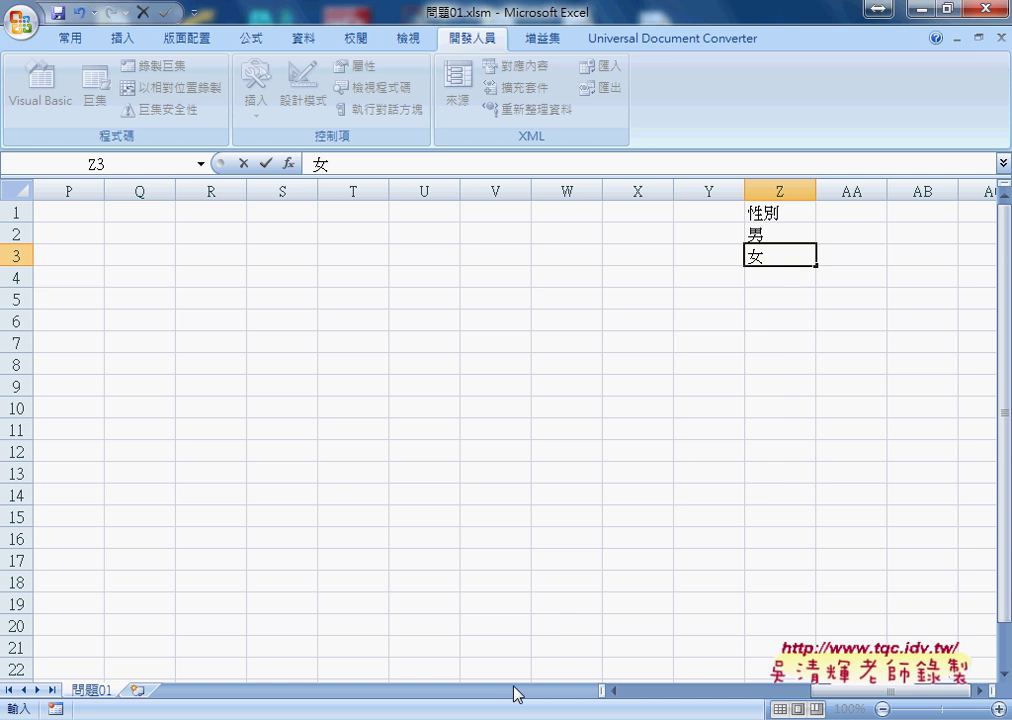
click(455, 715)
click(676, 657)
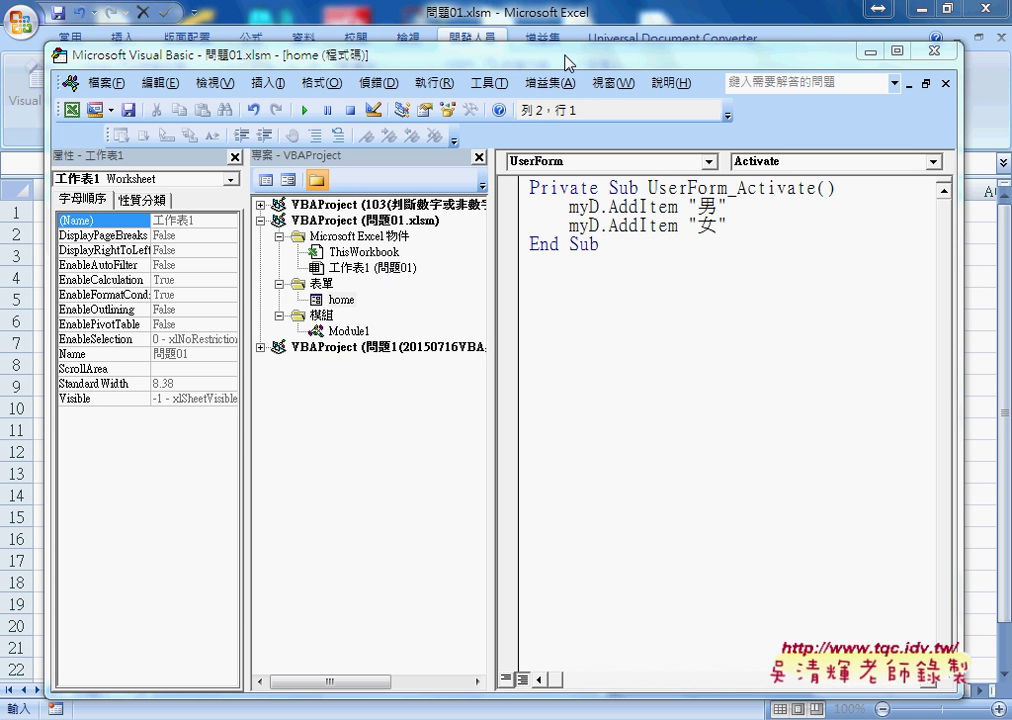
Back on the worksheet, commit 女 in Z3 and review the Z1:Z3 entries and empty Z4
key(alt+F11)
click(803, 297)
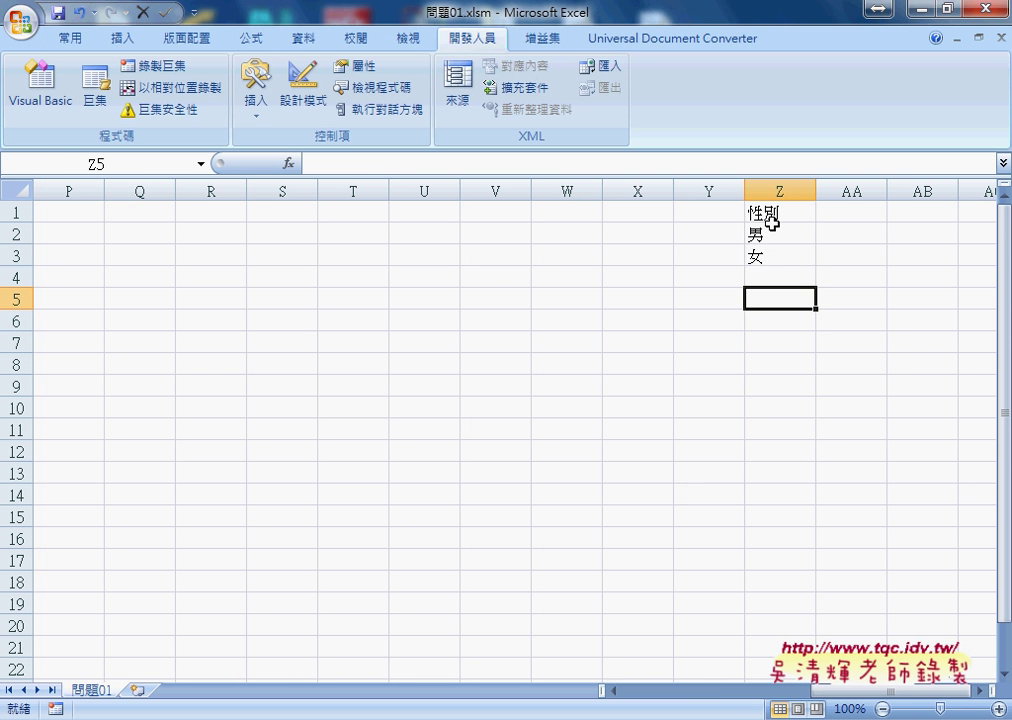
drag(775, 214, 767, 252)
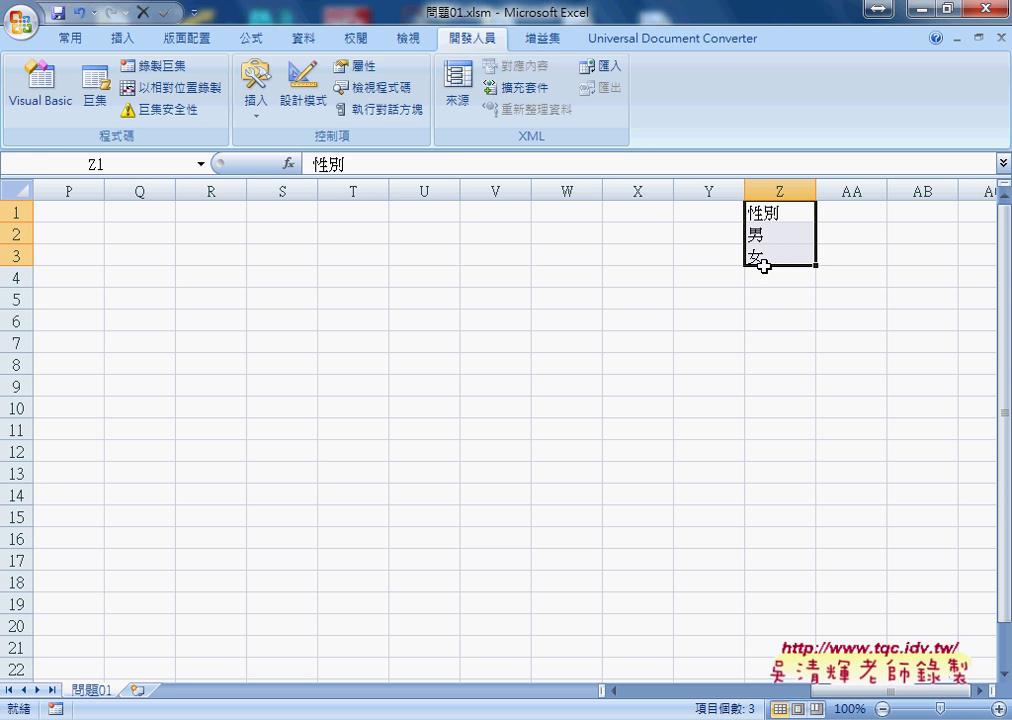
click(777, 214)
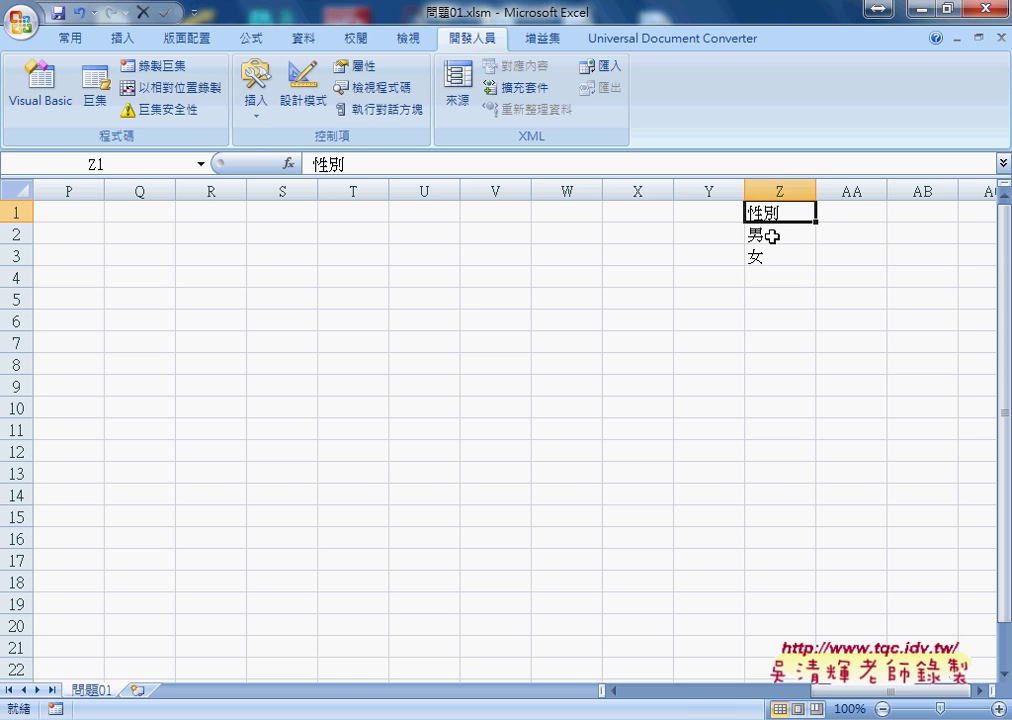
drag(769, 233, 773, 256)
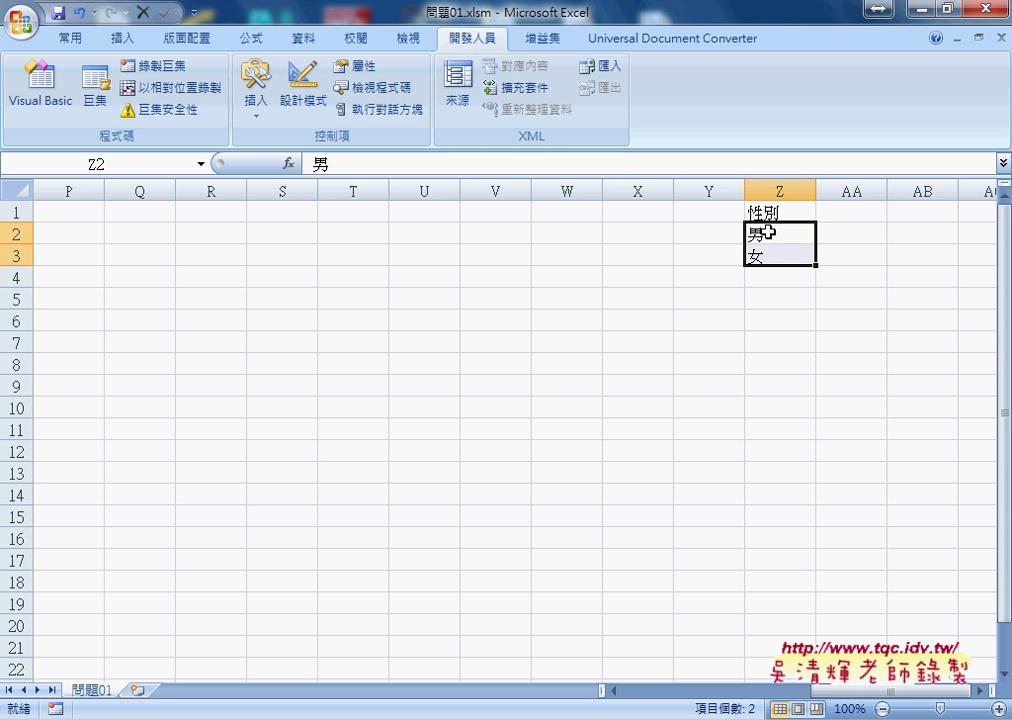
drag(768, 233, 767, 262)
click(768, 277)
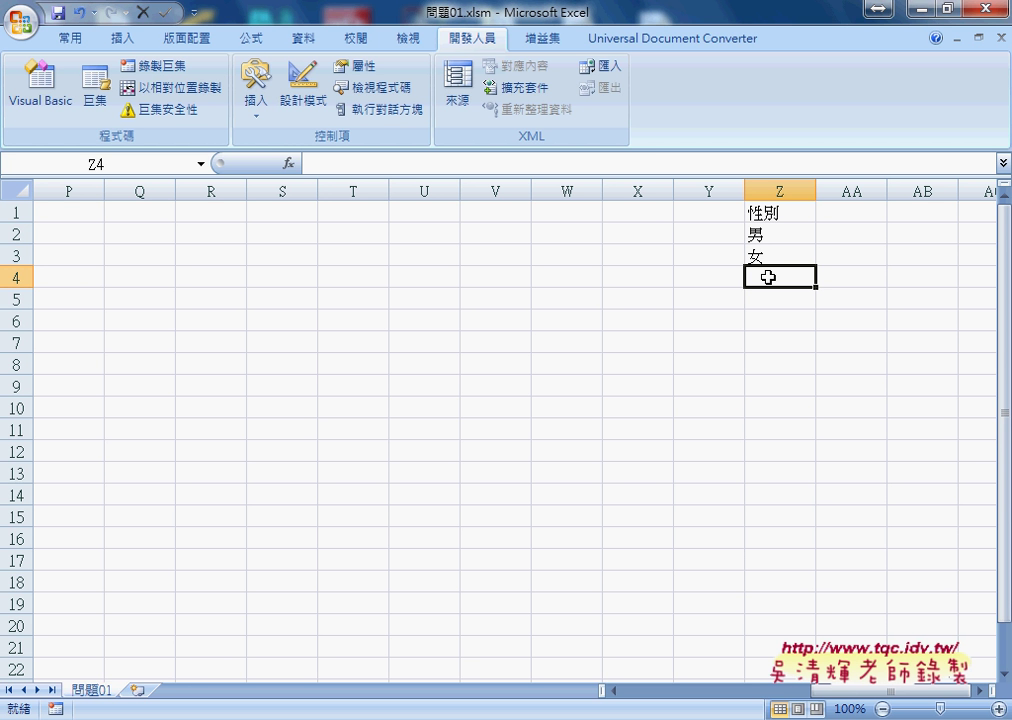
Bring the VBA editor beside column Z and comment out both myD.AddItem lines
mouse_move(455, 719)
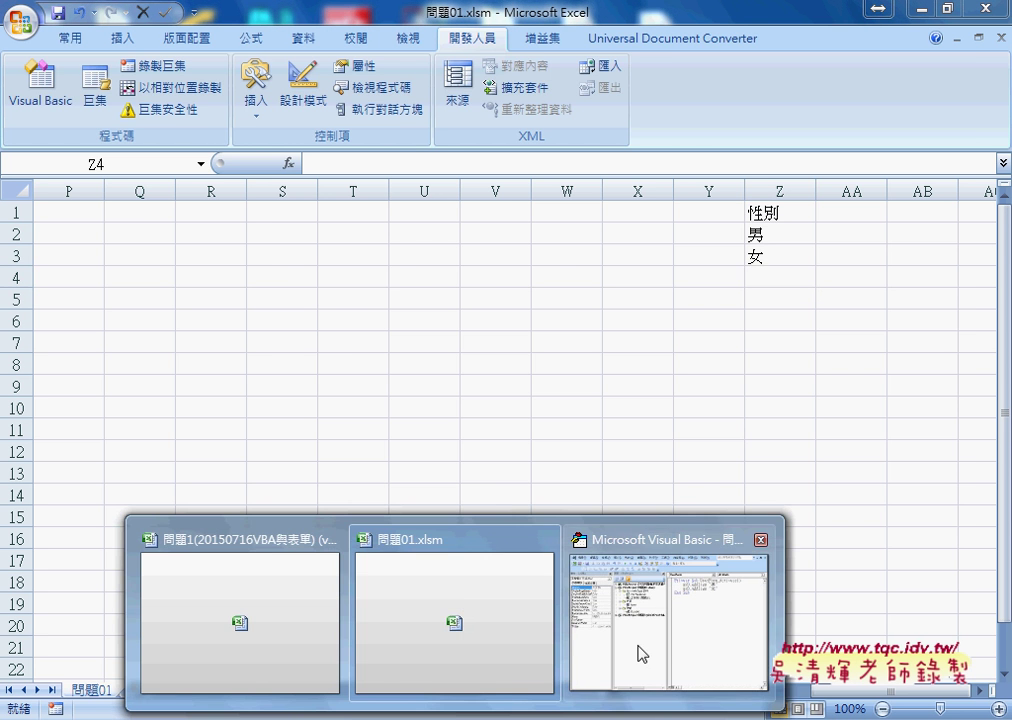
click(641, 654)
mouse_move(700, 55)
mouse_down()
mouse_move(477, 89)
mouse_move(433, 83)
mouse_up()
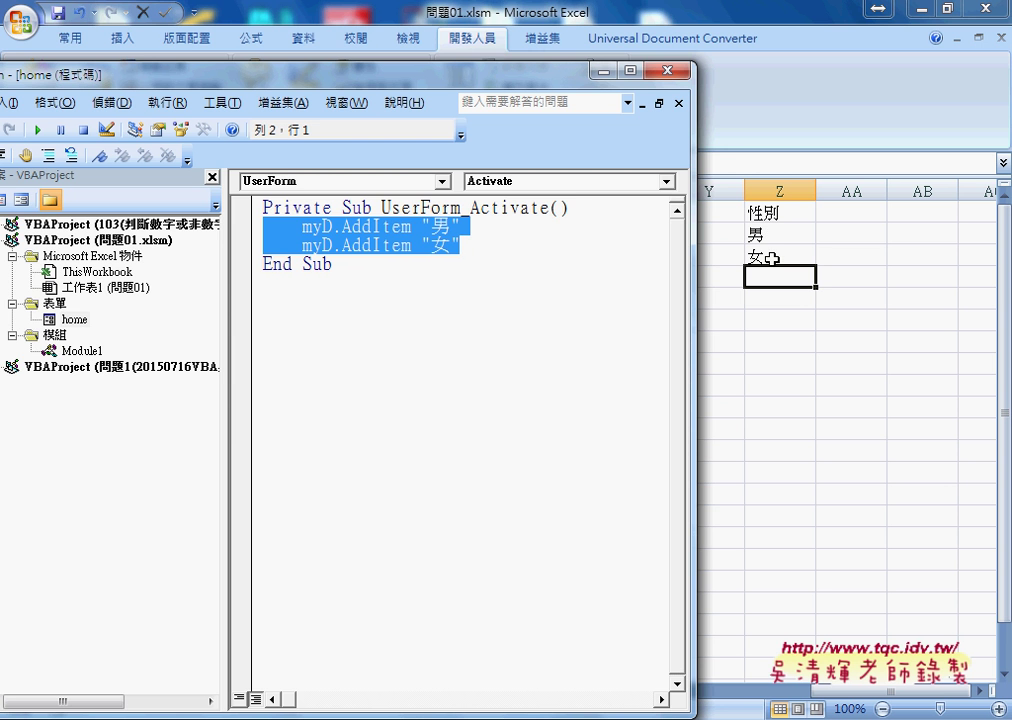
click(466, 247)
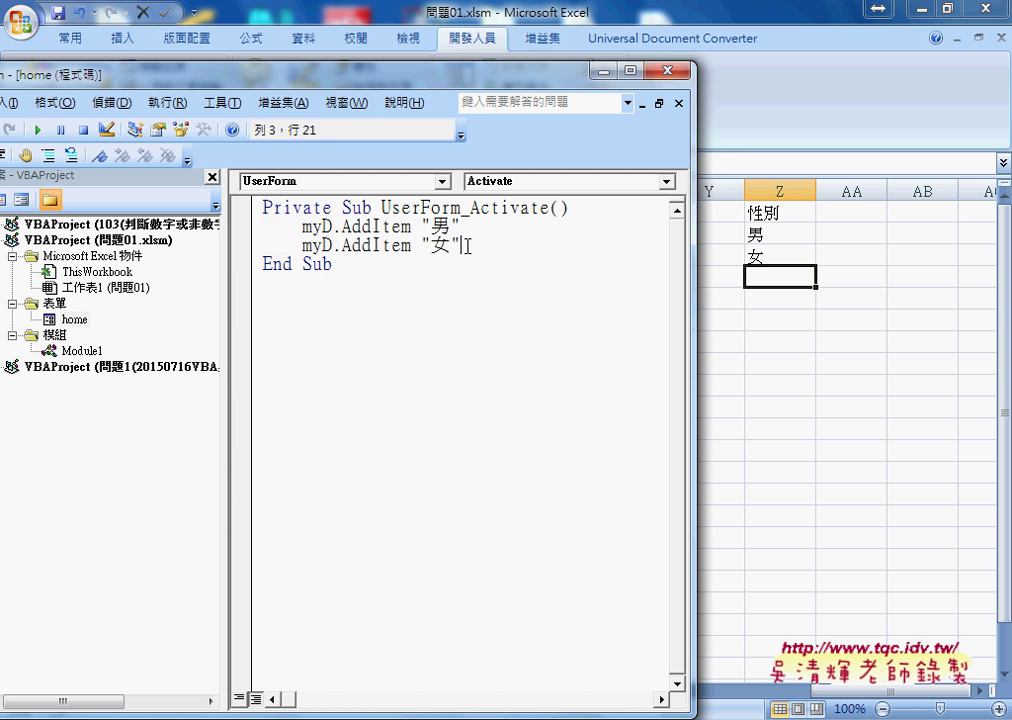
drag(466, 247, 242, 228)
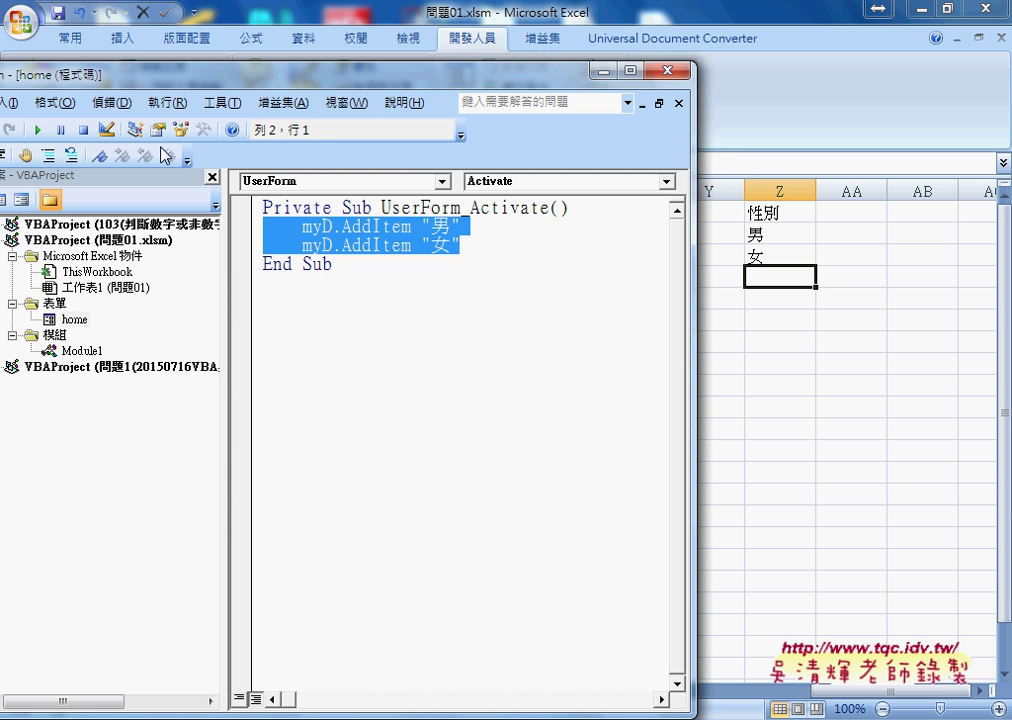
click(72, 155)
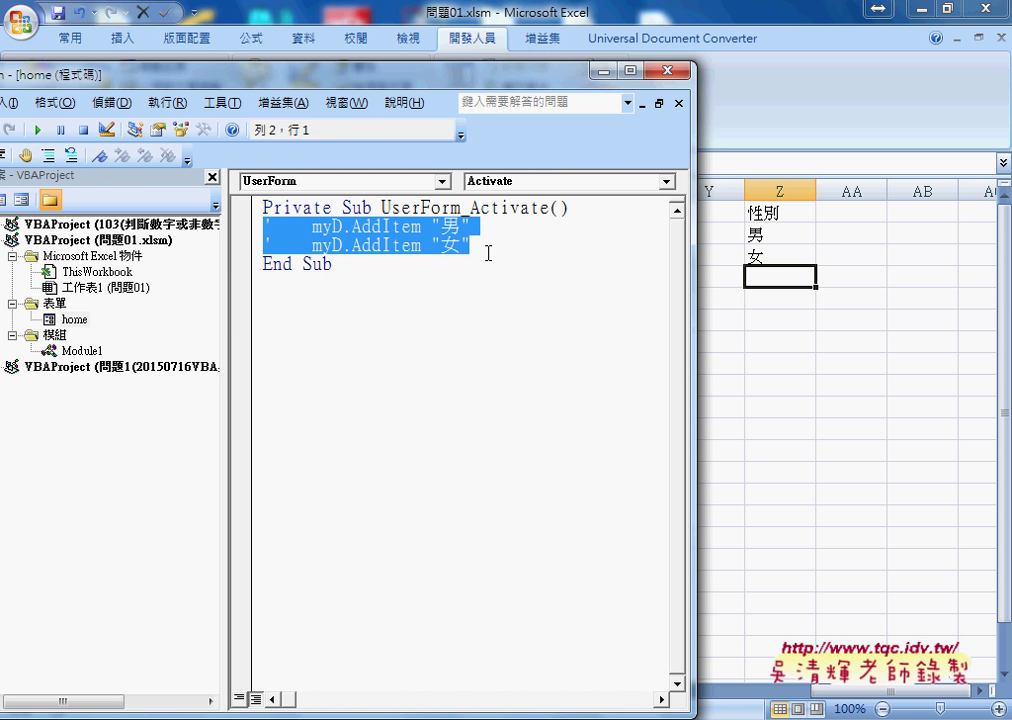
Add an indented blank line just above End Sub
click(500, 249)
key(Return)
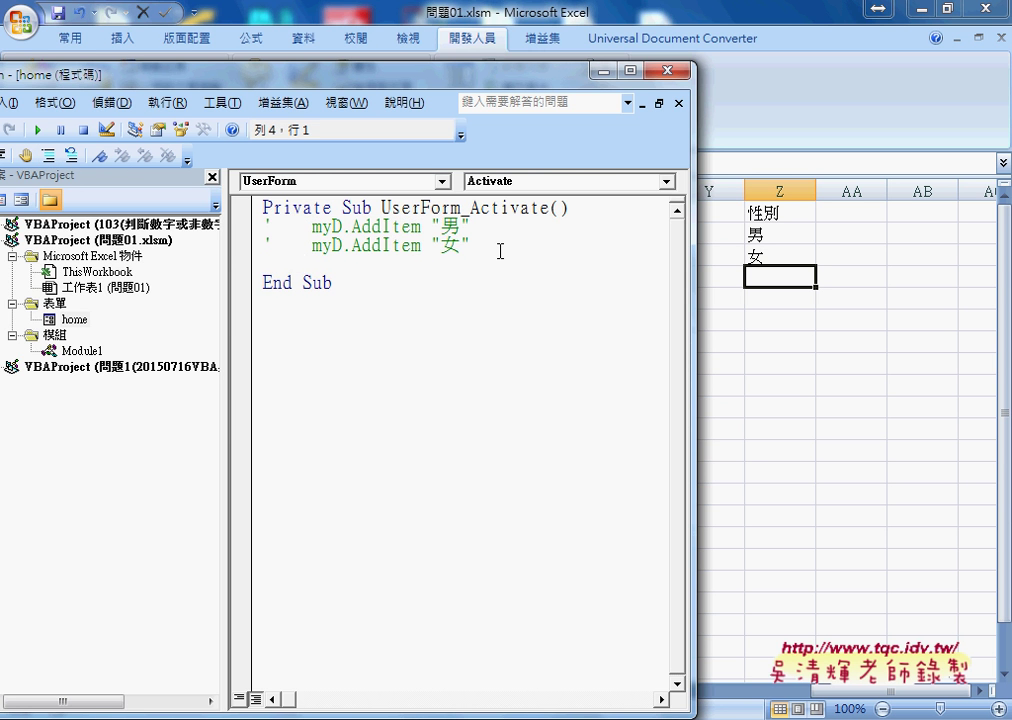
key(Tab)
Write the loop header For i = 2 To Range("Z1").End(xlDown).Row
text(my)
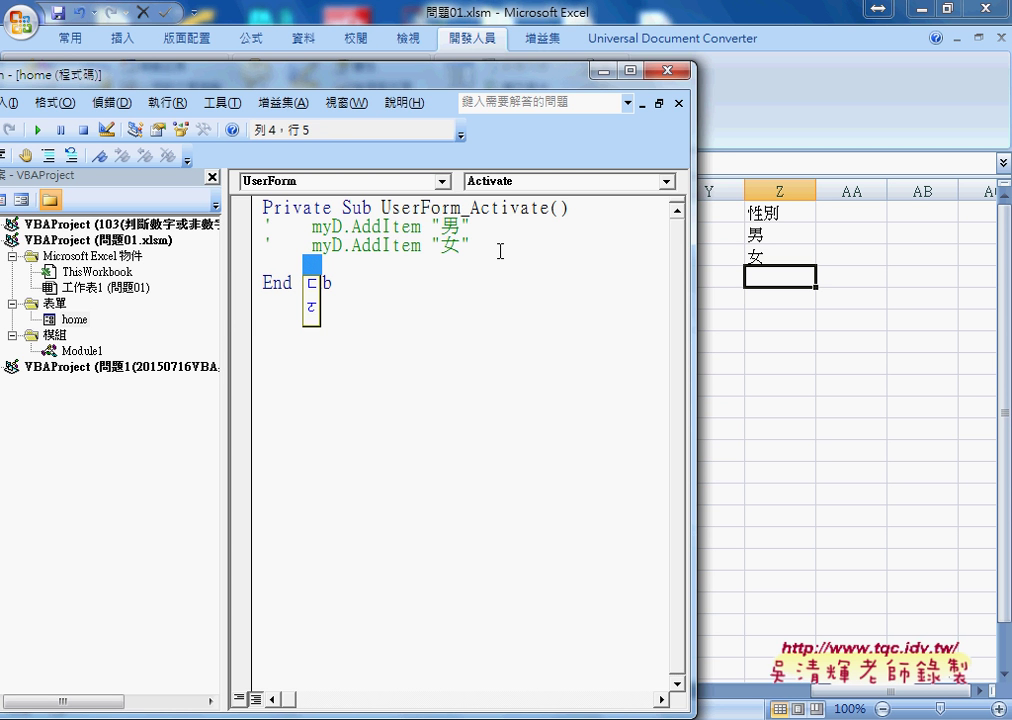
text(D)
key(Escape)
text(f)
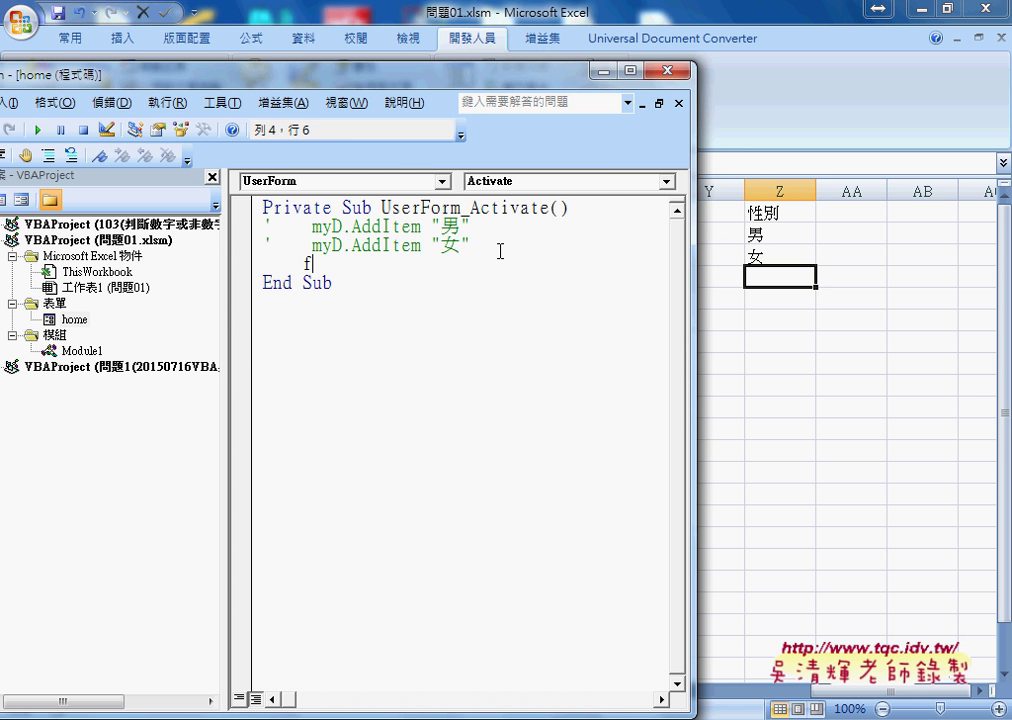
text(or )
text(i=2)
text( to )
text(r)
text(ange)
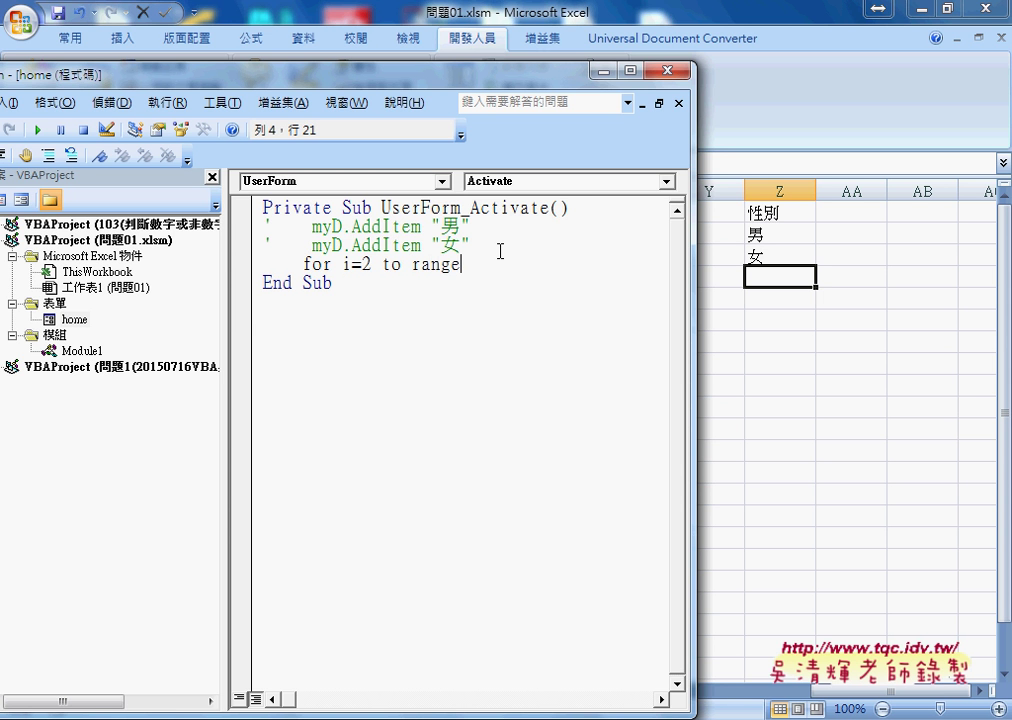
text((")
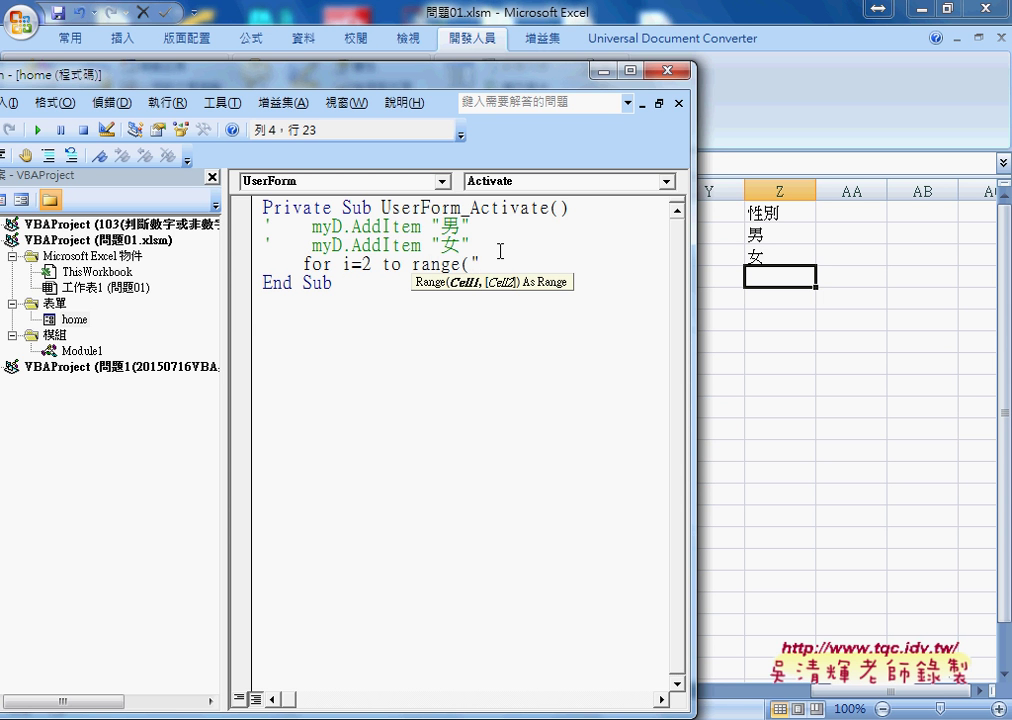
text(Z1)
text(").)
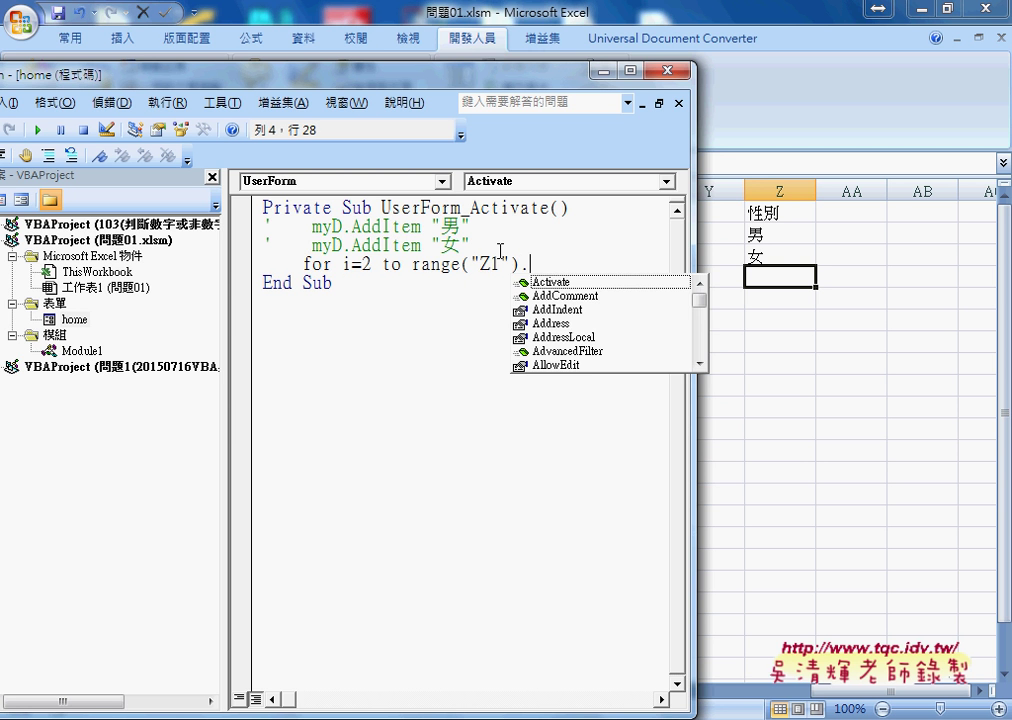
text(e)
key(Down)
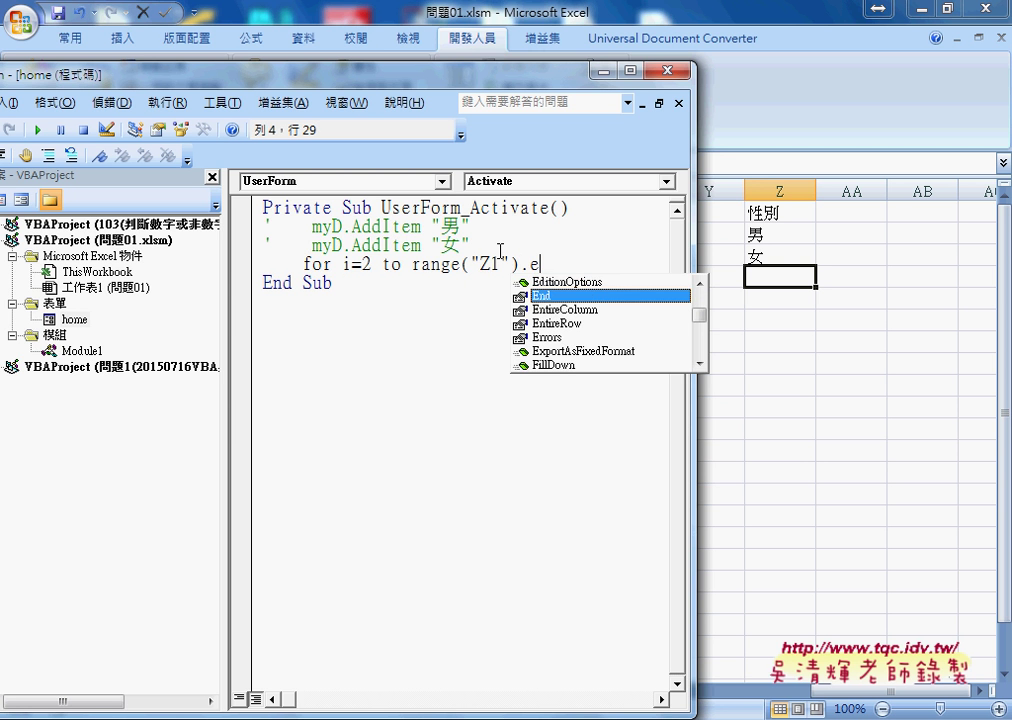
key(space)
key(BackSpace)
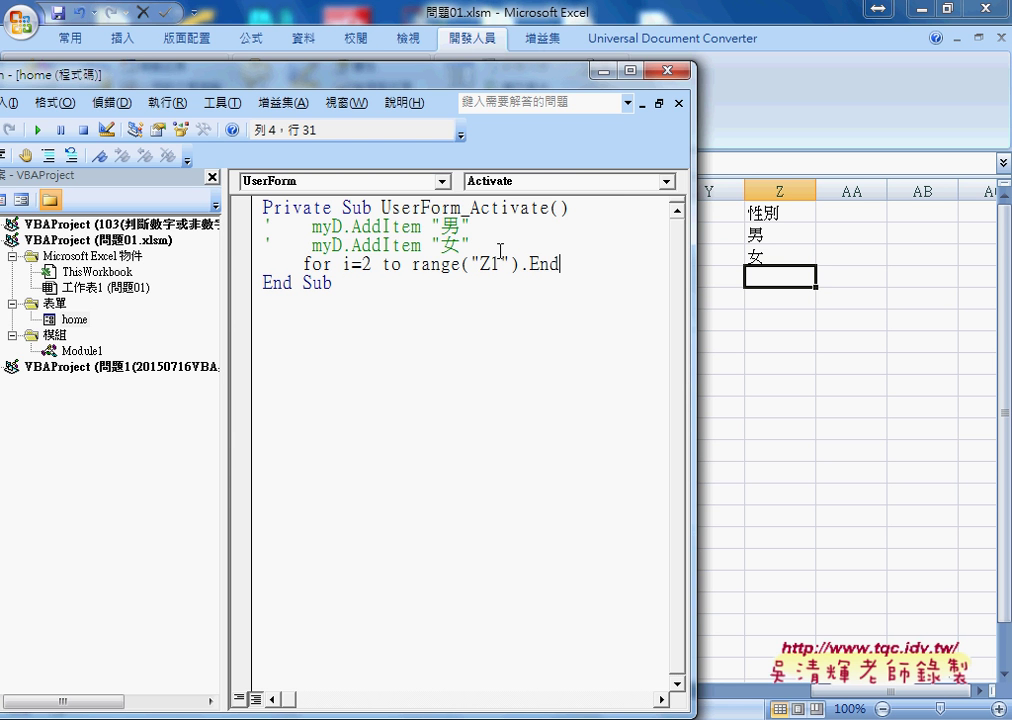
text(()
key(Down)
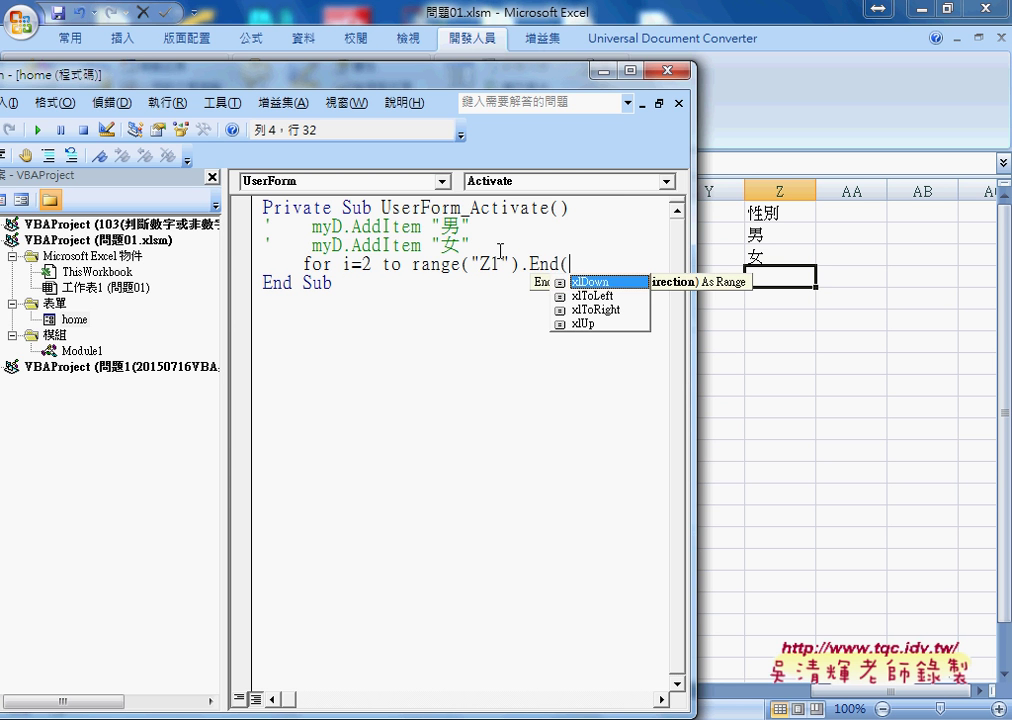
key(space)
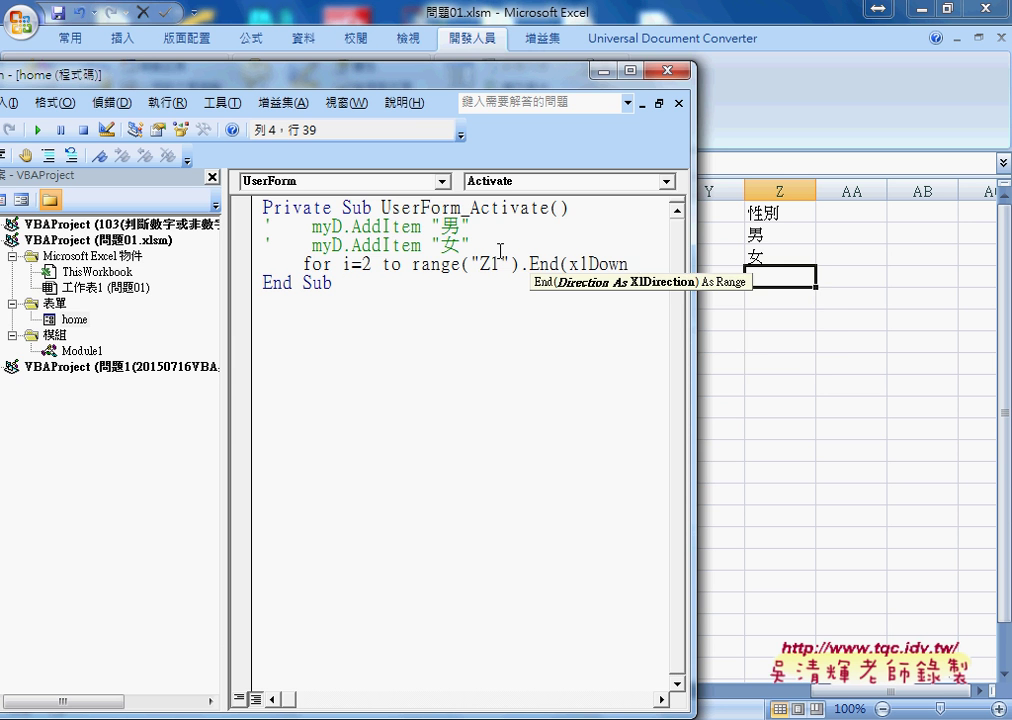
text().)
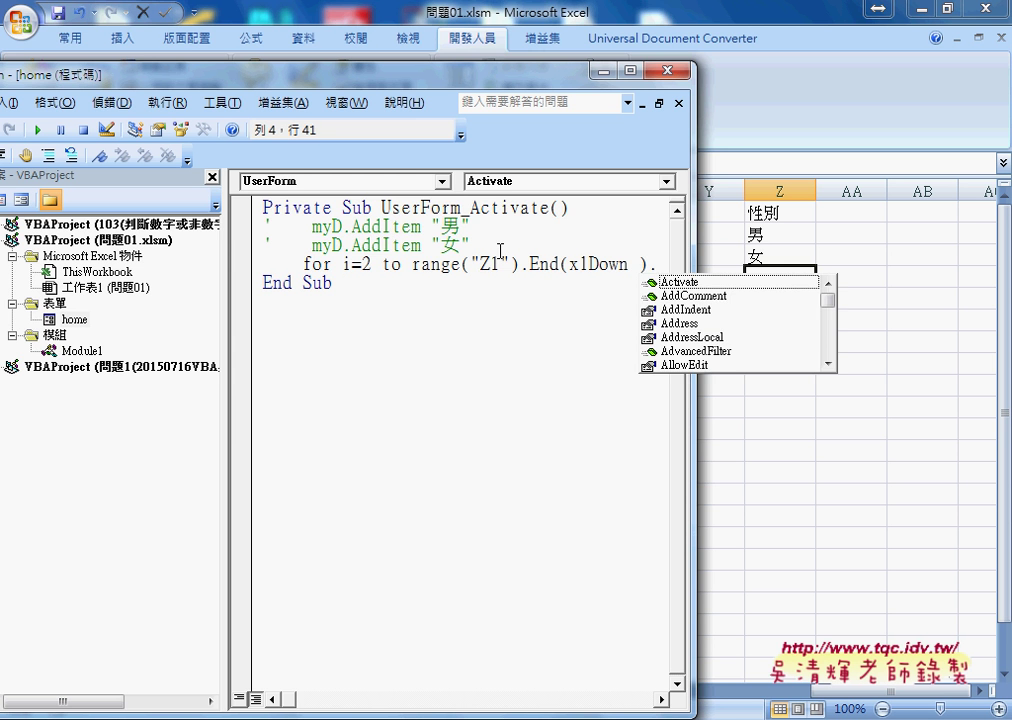
text(row)
key(space)
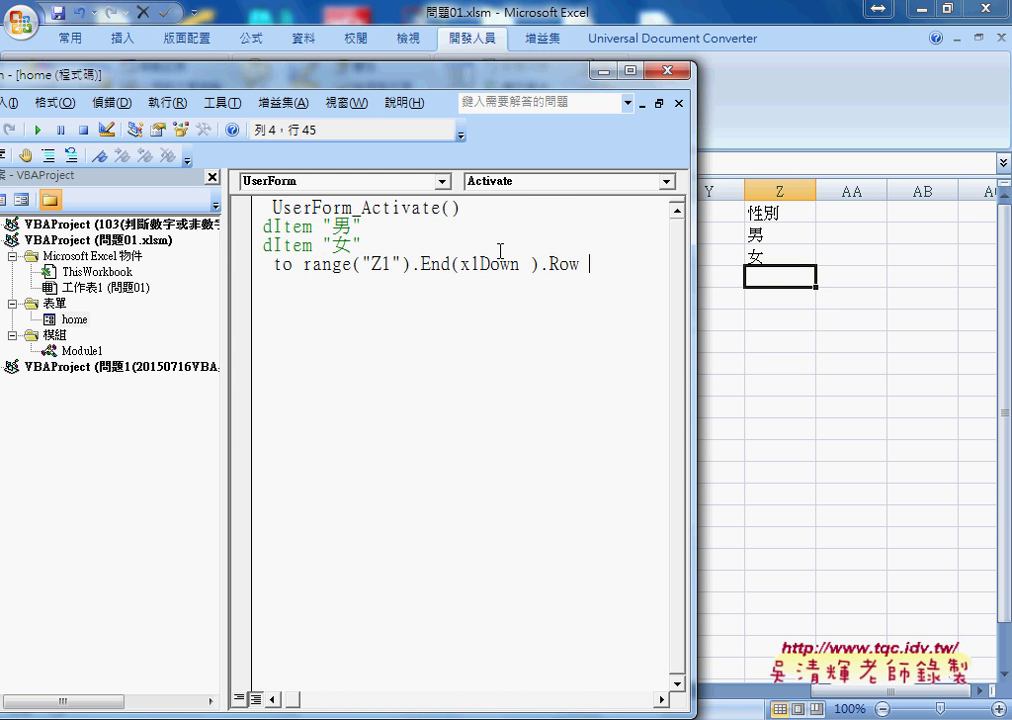
key(Return)
key(Return)
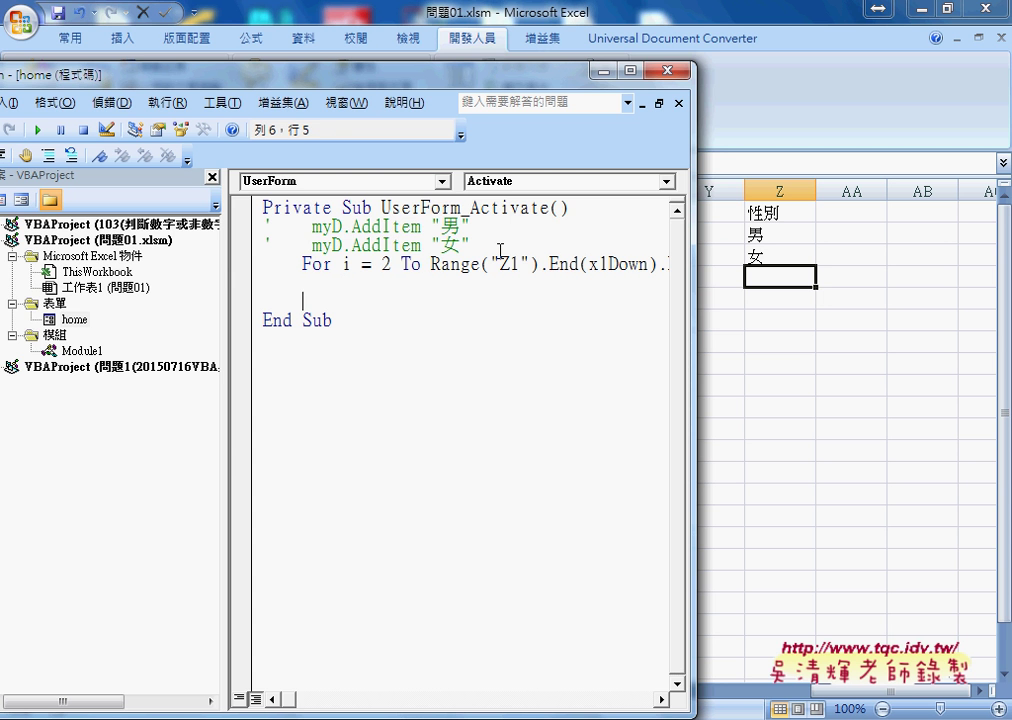
Close the loop with Next and make its body myD.AddItem Cells(i, "Z")
text(ne)
text(xt)
key(Up)
key(Tab)
mouse_move(311, 227)
mouse_down()
mouse_move(466, 227)
mouse_move(421, 227)
mouse_move(386, 293)
mouse_up()
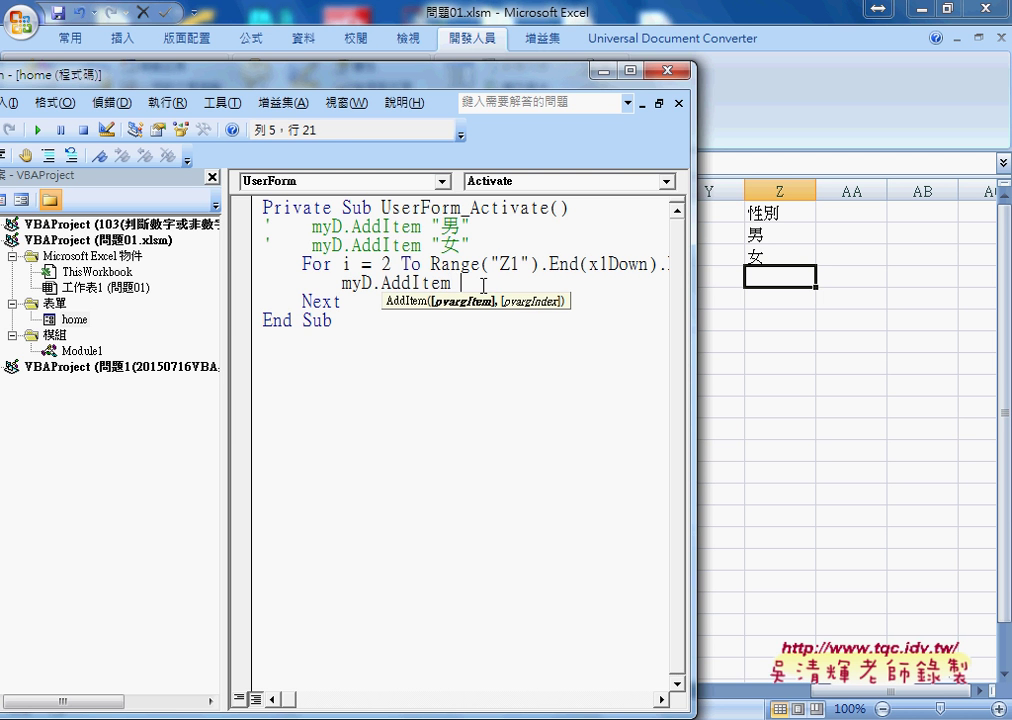
text(cel)
text(ls()
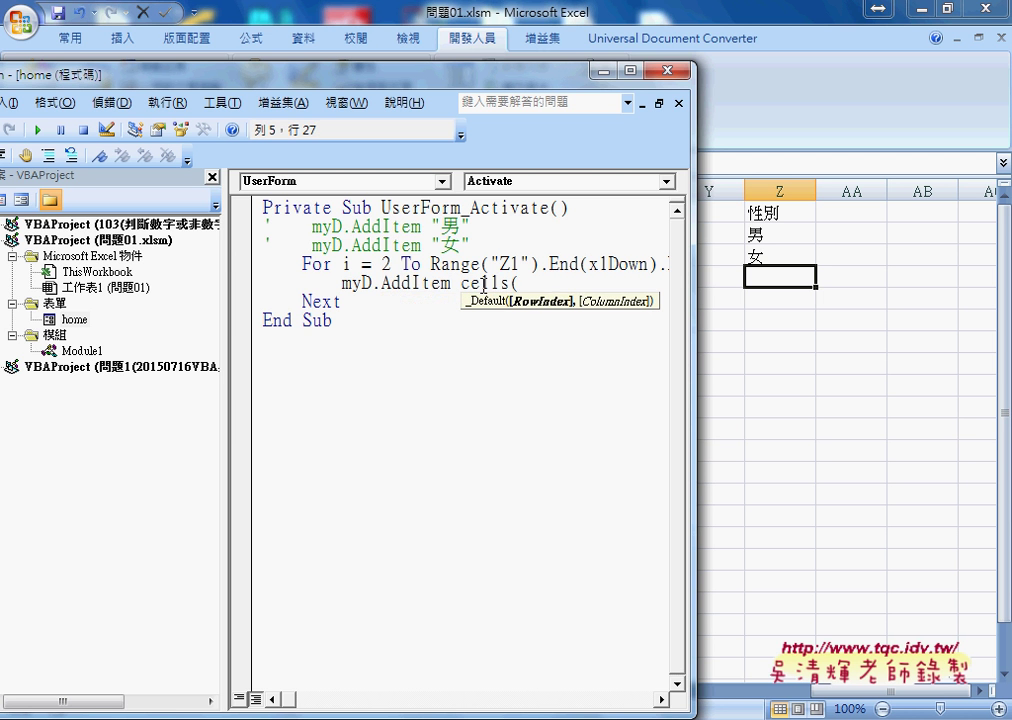
text(i)
text(,")
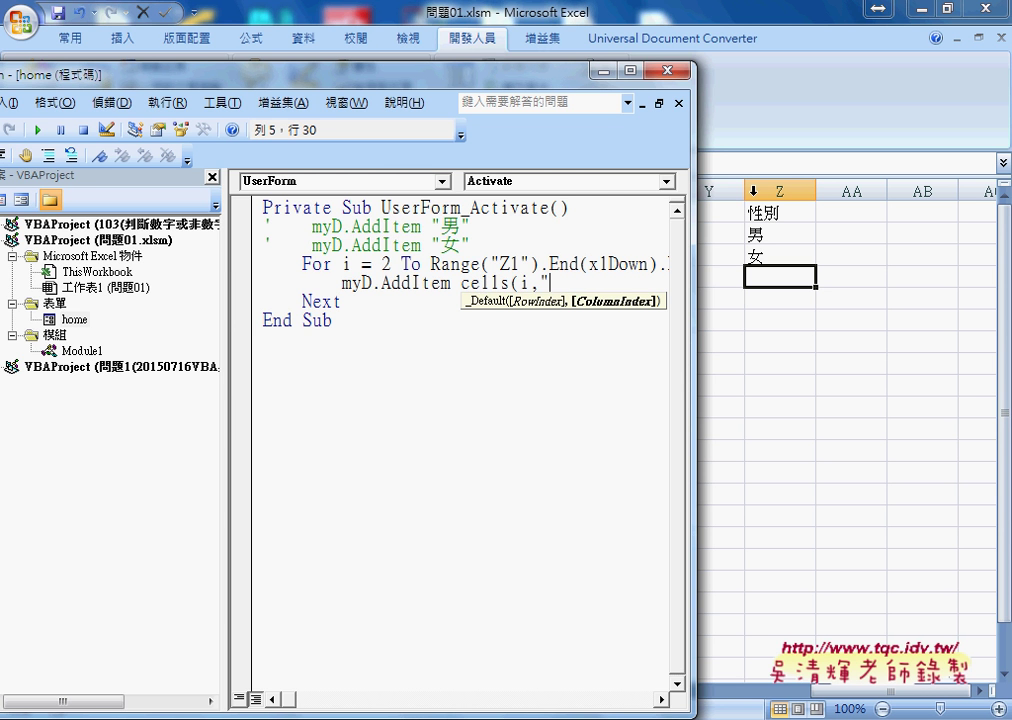
text(Z)
text("))
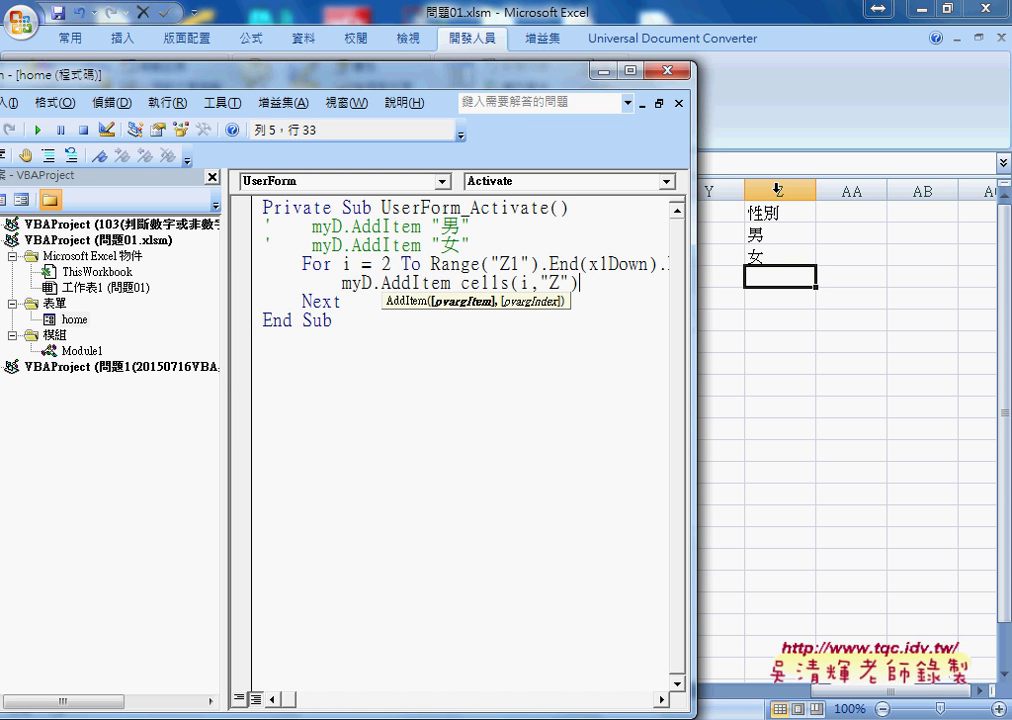
key(Down)
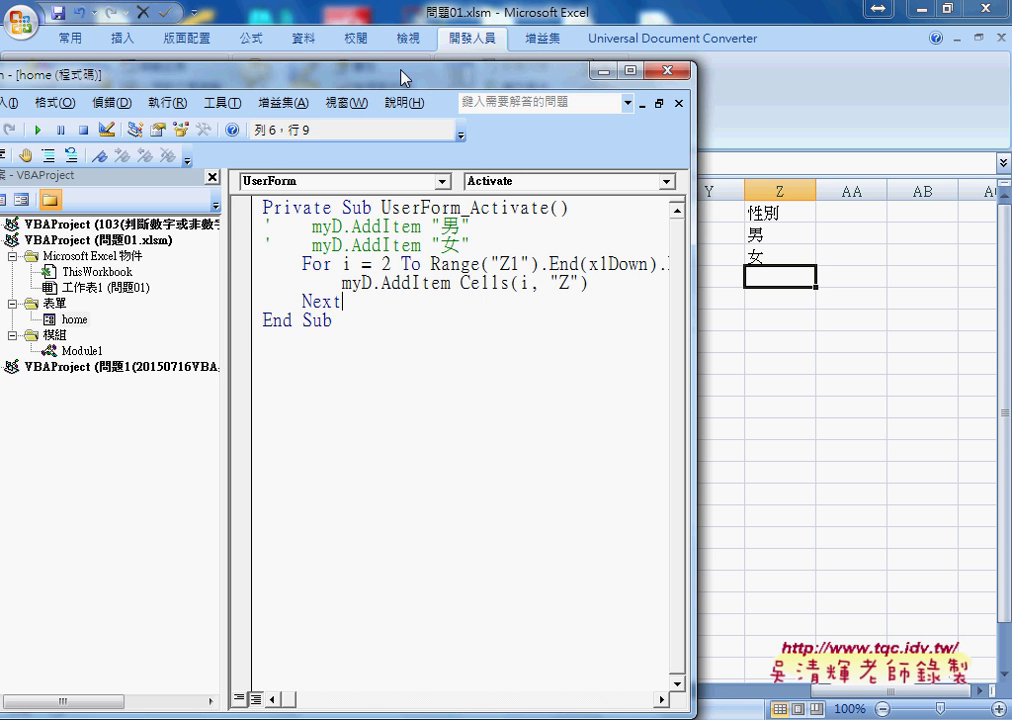
drag(403, 77, 314, 64)
click(213, 251)
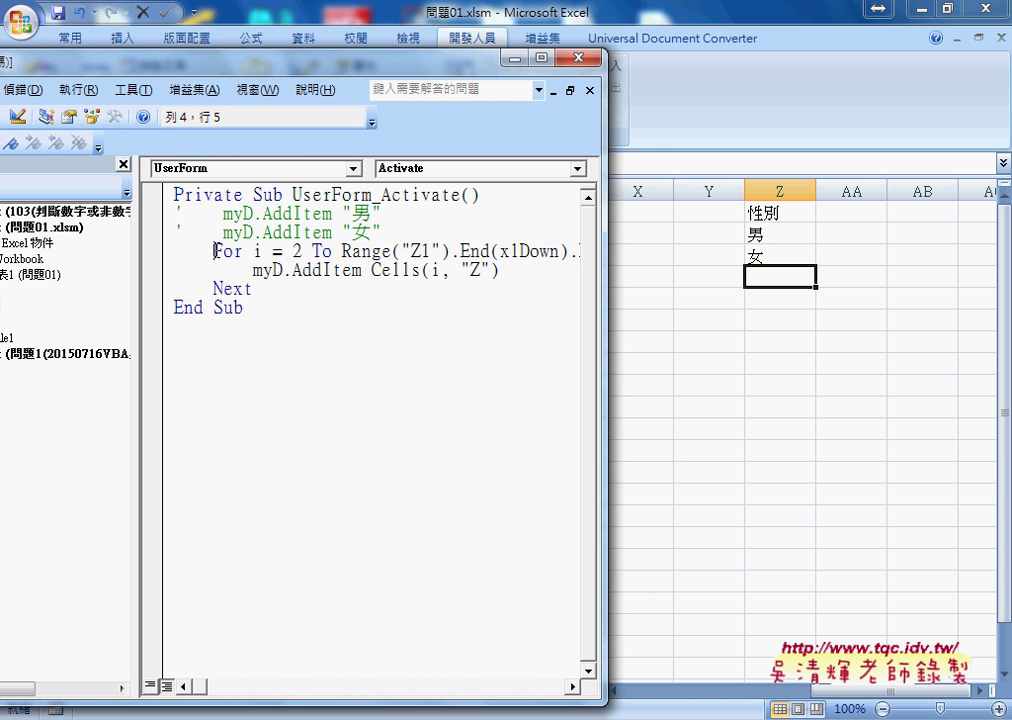
click(242, 214)
drag(213, 251, 253, 289)
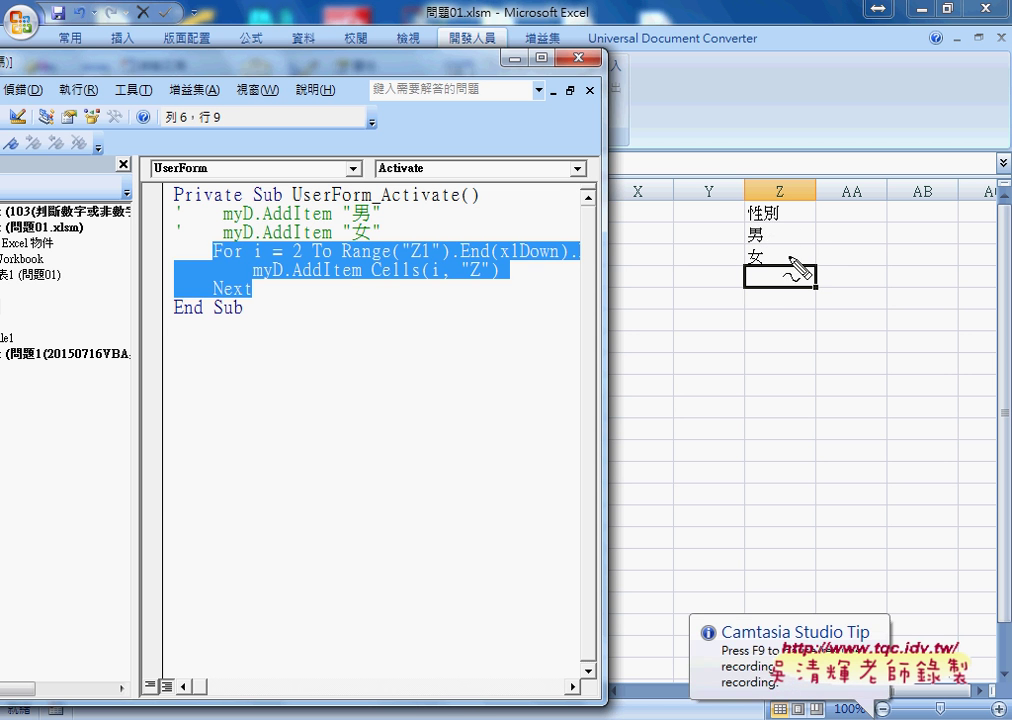
mouse_move(787, 318)
mouse_down()
mouse_move(705, 237)
mouse_move(790, 310)
mouse_up()
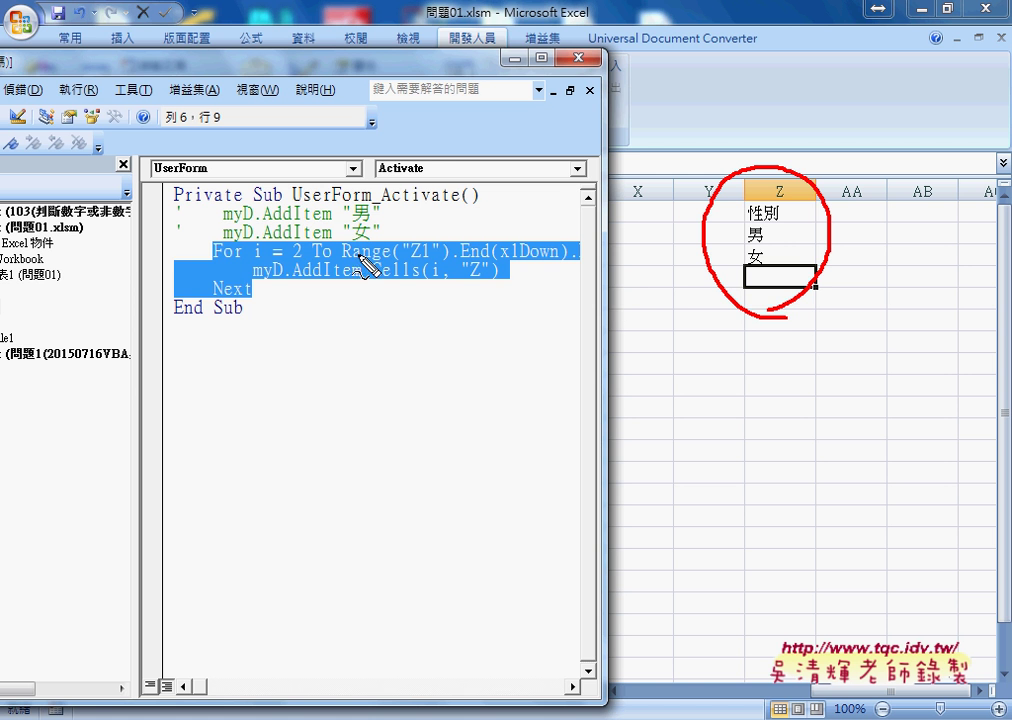
drag(292, 260, 306, 260)
mouse_move(793, 230)
mouse_down()
mouse_move(790, 268)
mouse_move(812, 248)
mouse_up()
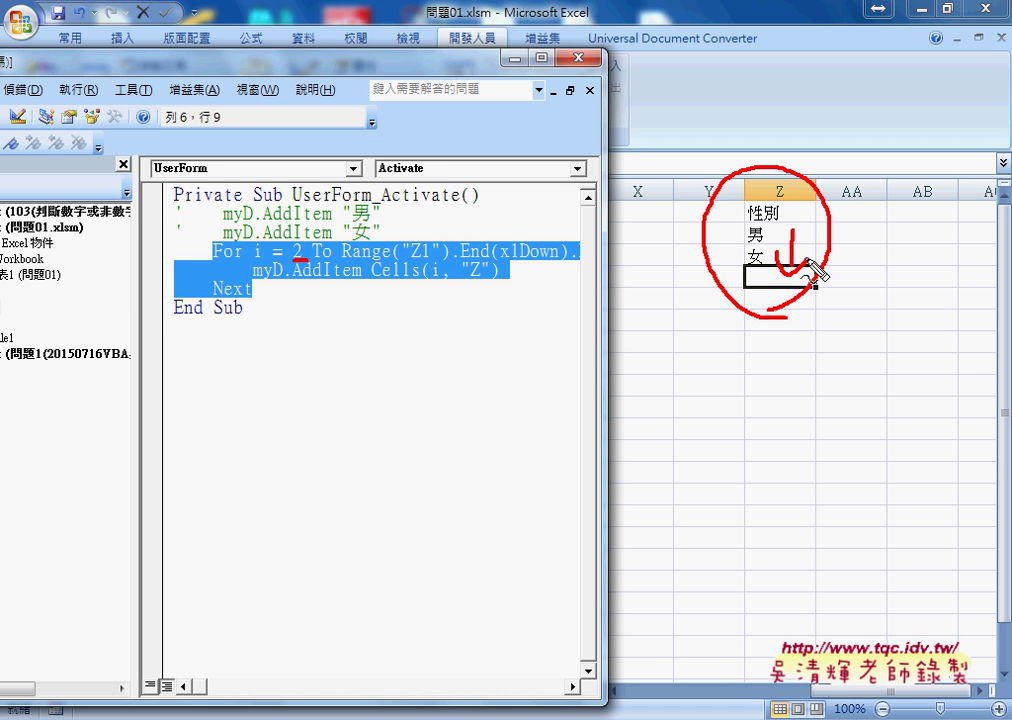
drag(247, 283, 475, 285)
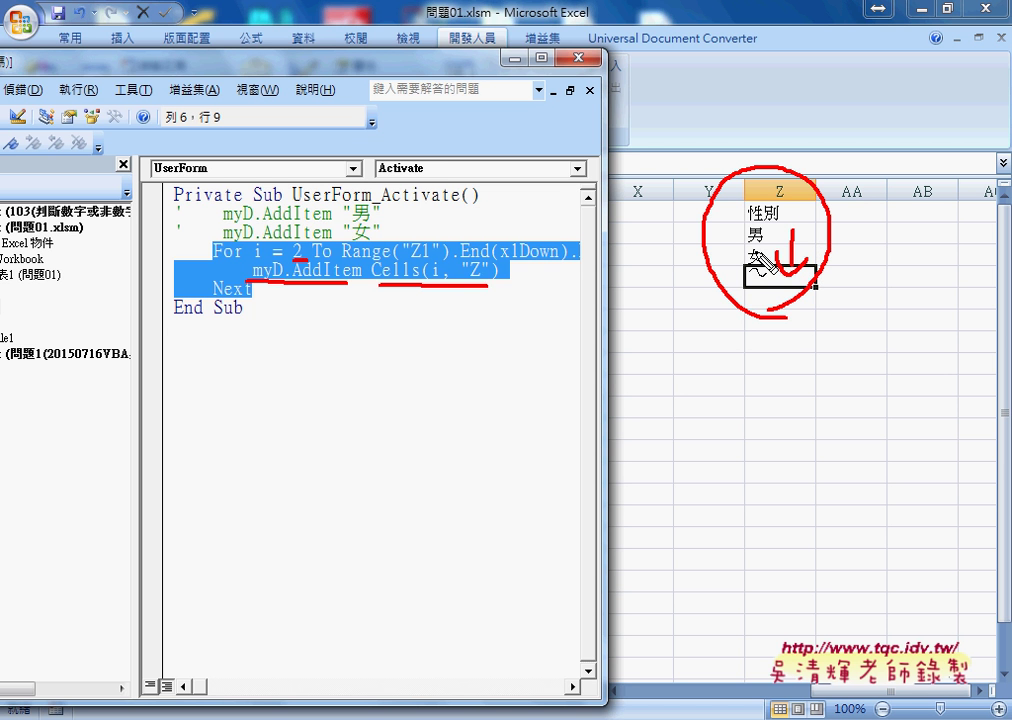
drag(766, 229, 750, 262)
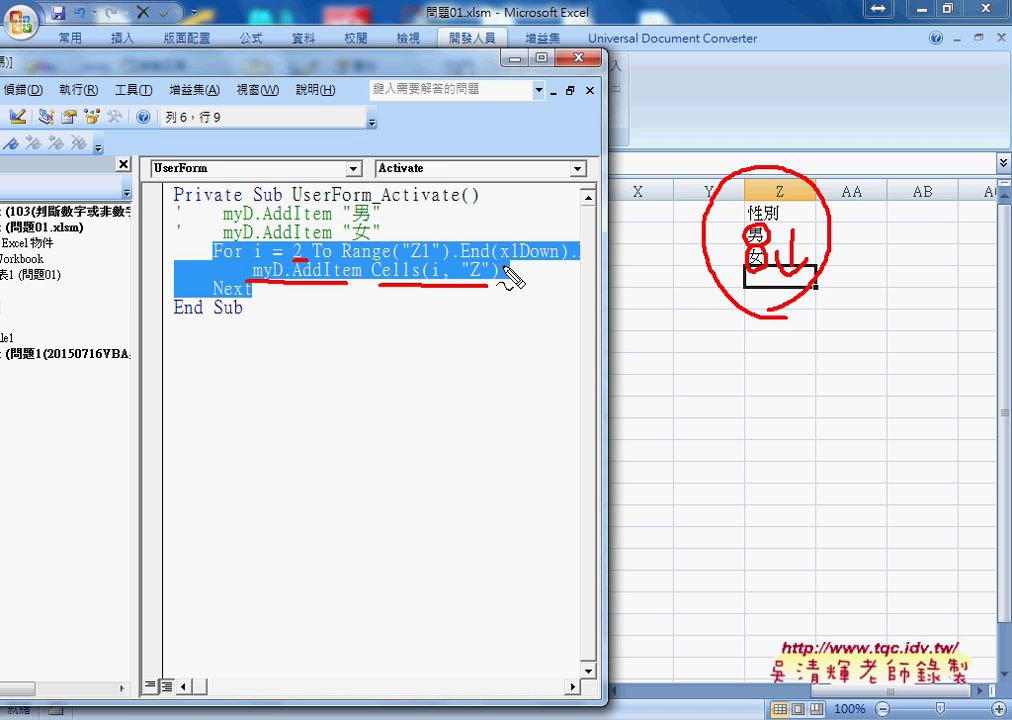
key(Escape)
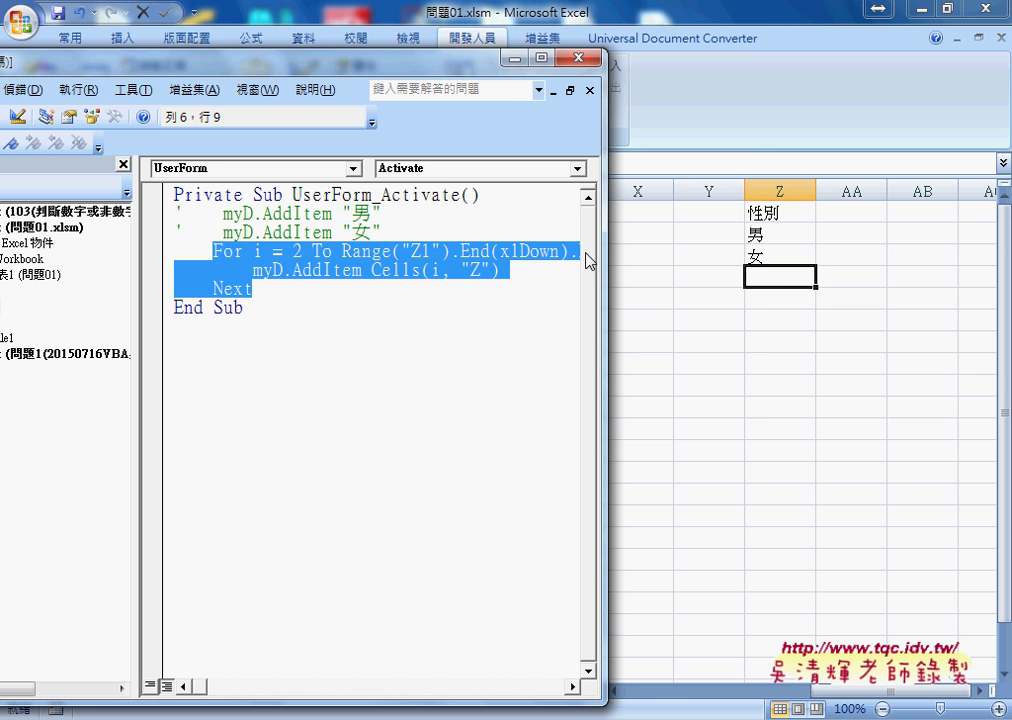
click(378, 232)
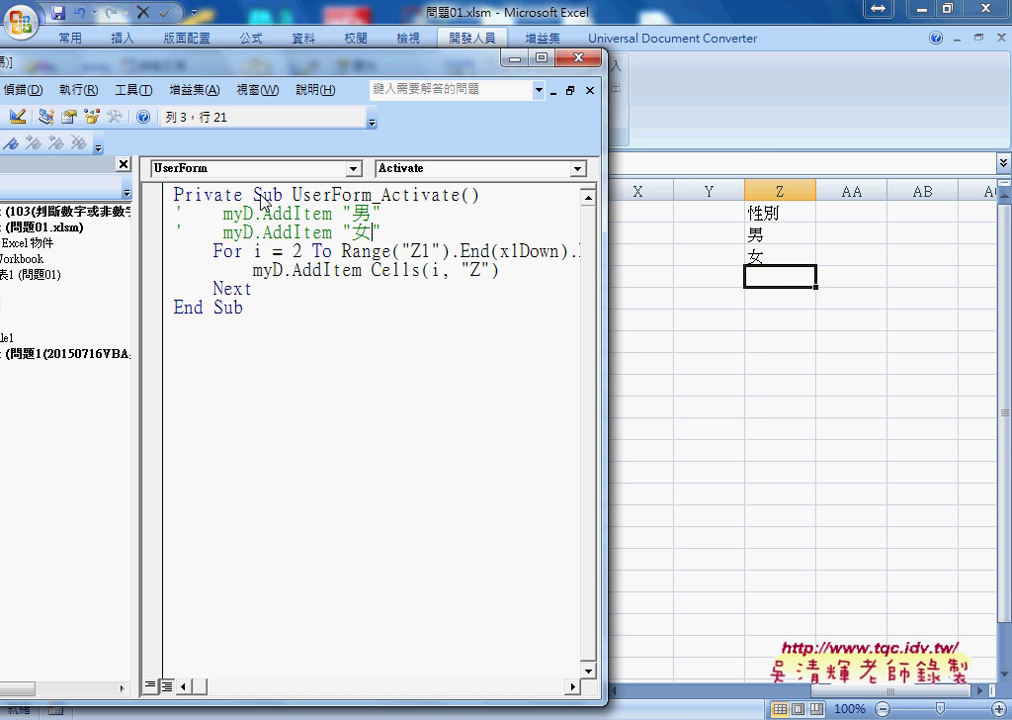
drag(137, 70, 279, 49)
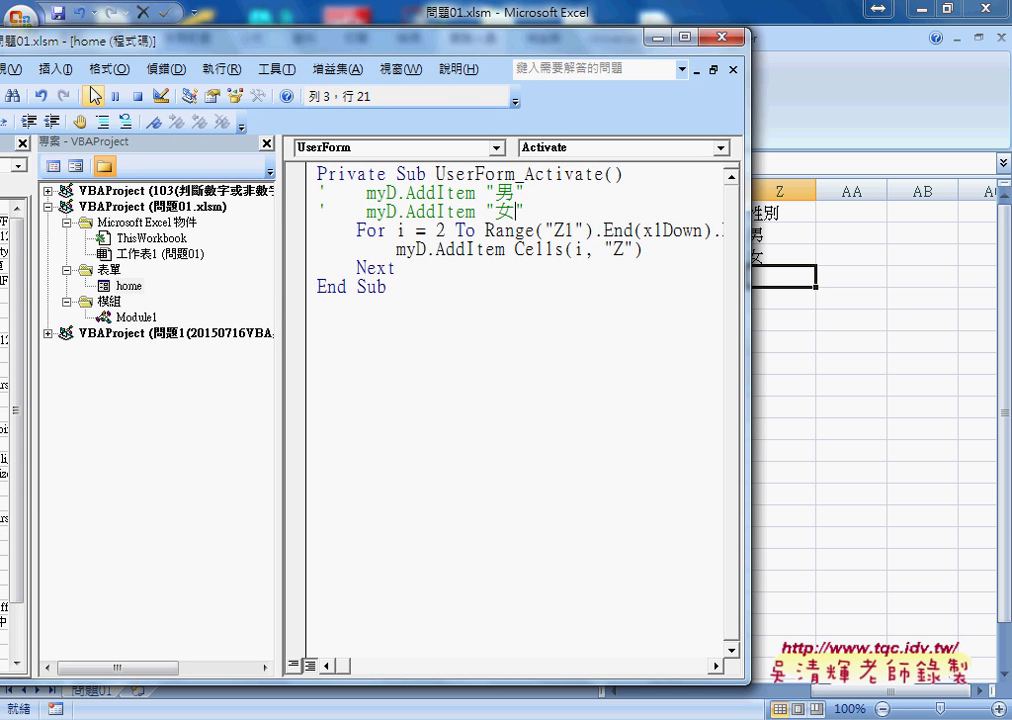
Run the 標準體重計算 form and check its gender list entries
click(94, 100)
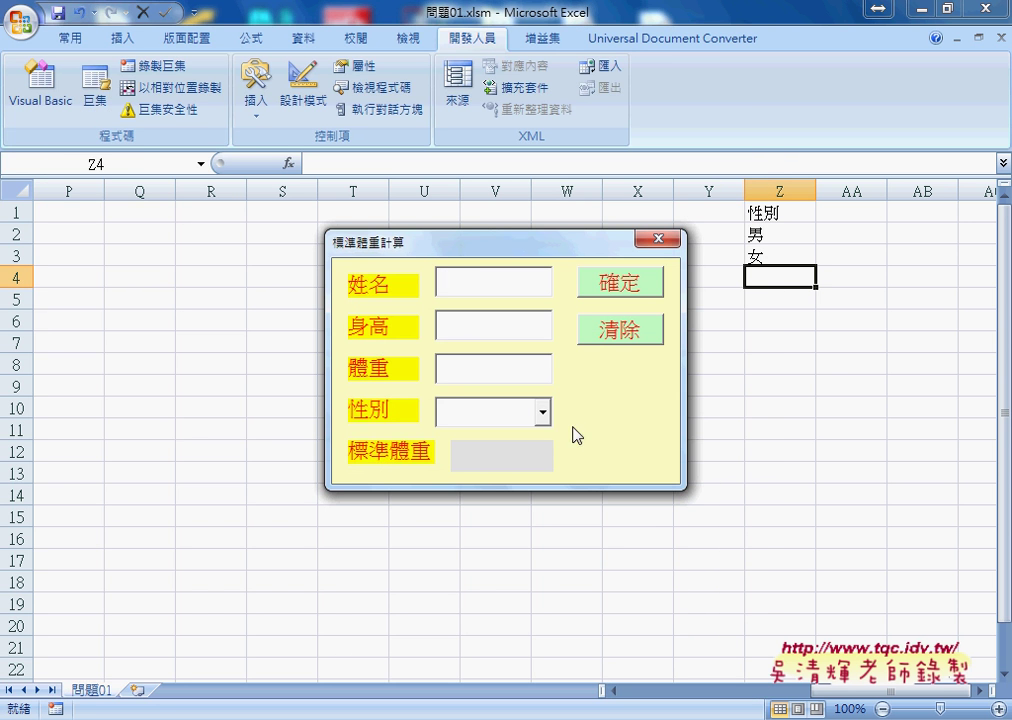
click(543, 412)
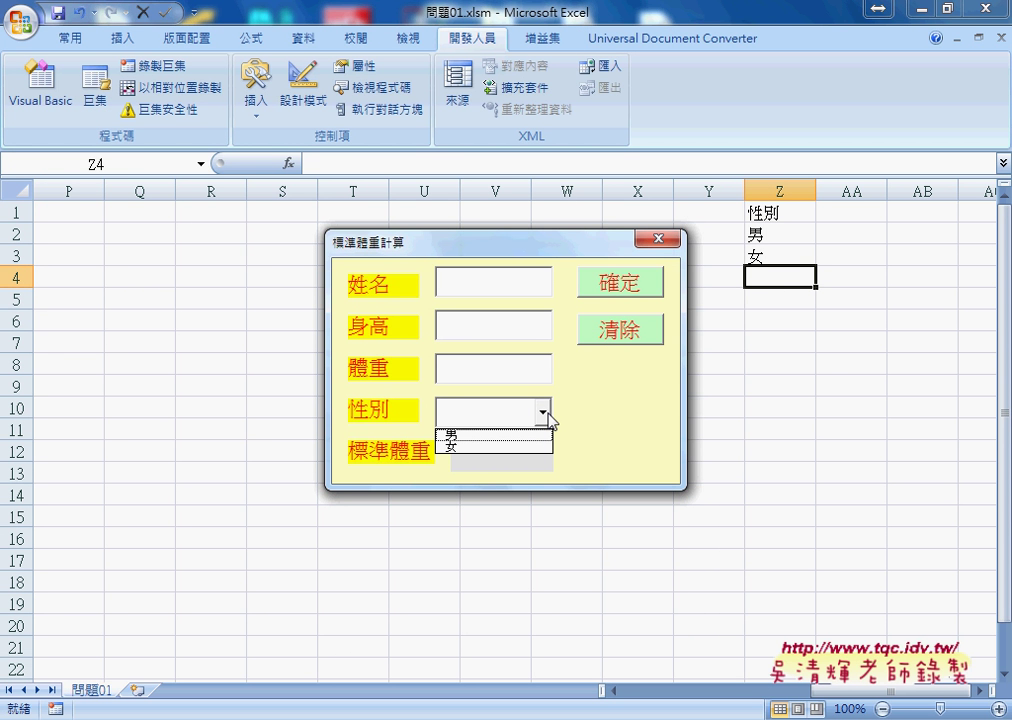
click(659, 239)
Enter 中性 in cell Z4 below 女
click(787, 281)
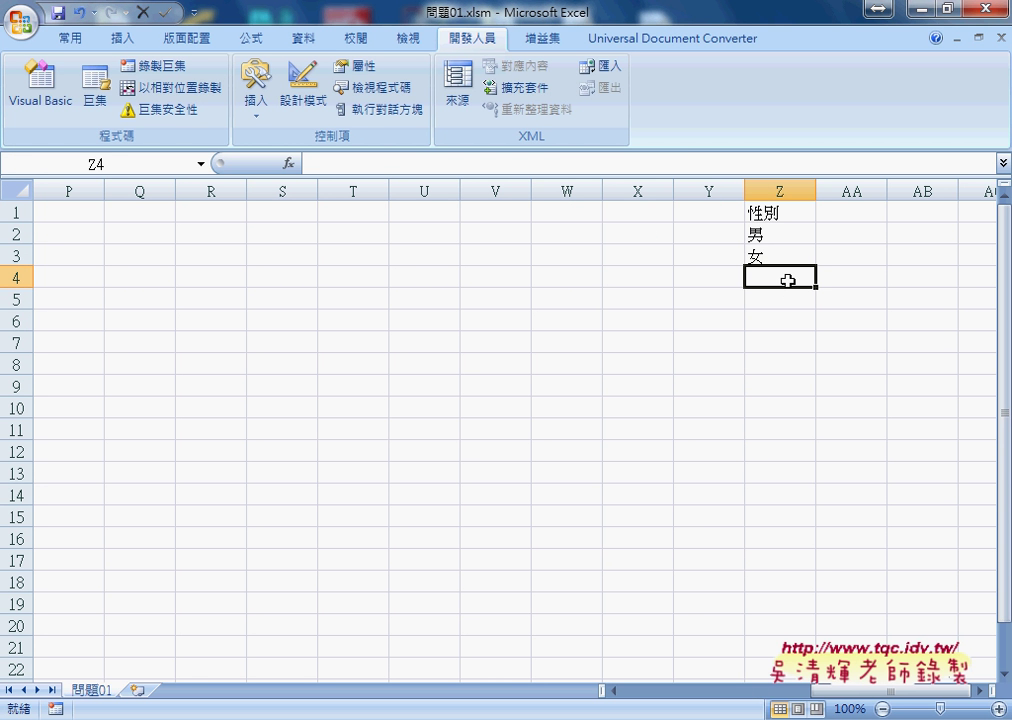
text(中)
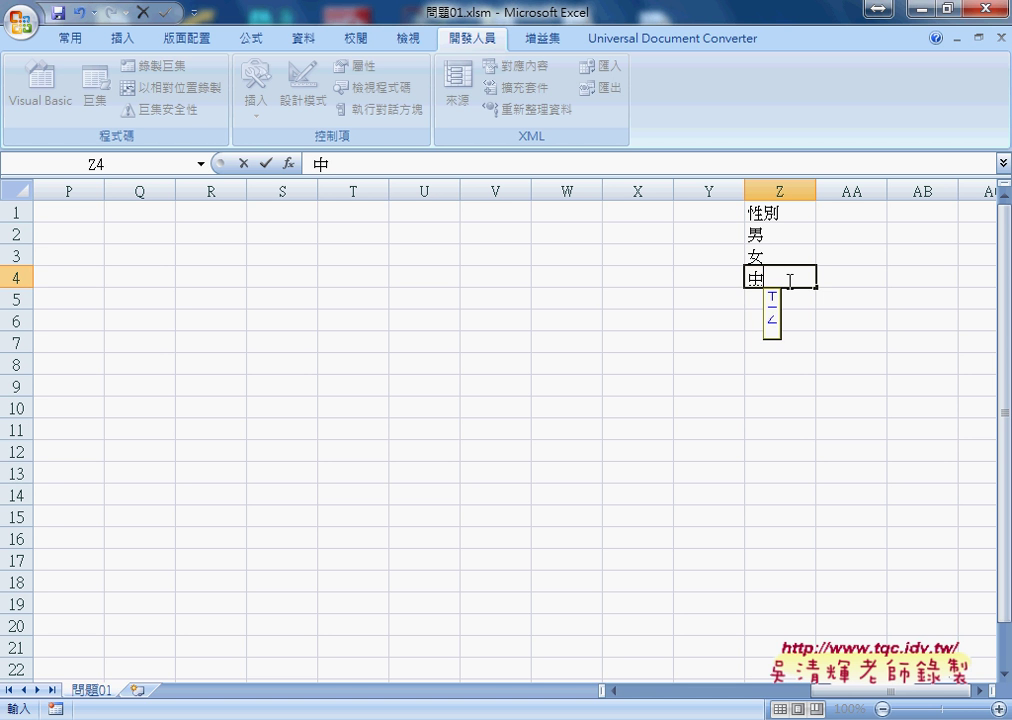
text(性)
key(Return)
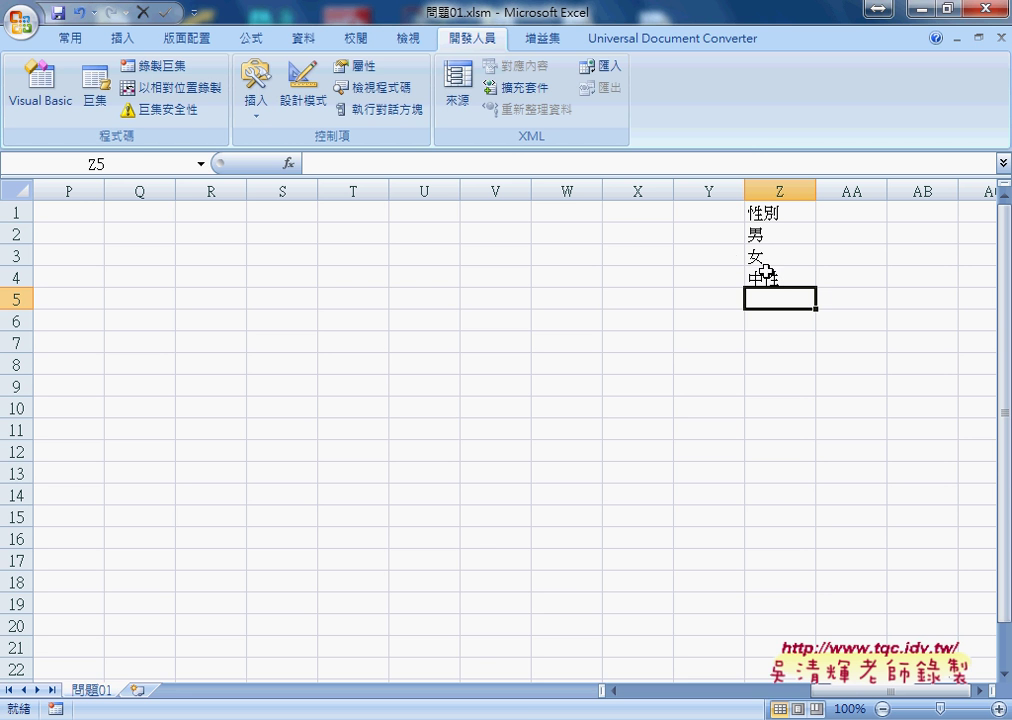
Rerun the form from the VBA editor and verify the 性別 list now shows 中性
mouse_move(455, 719)
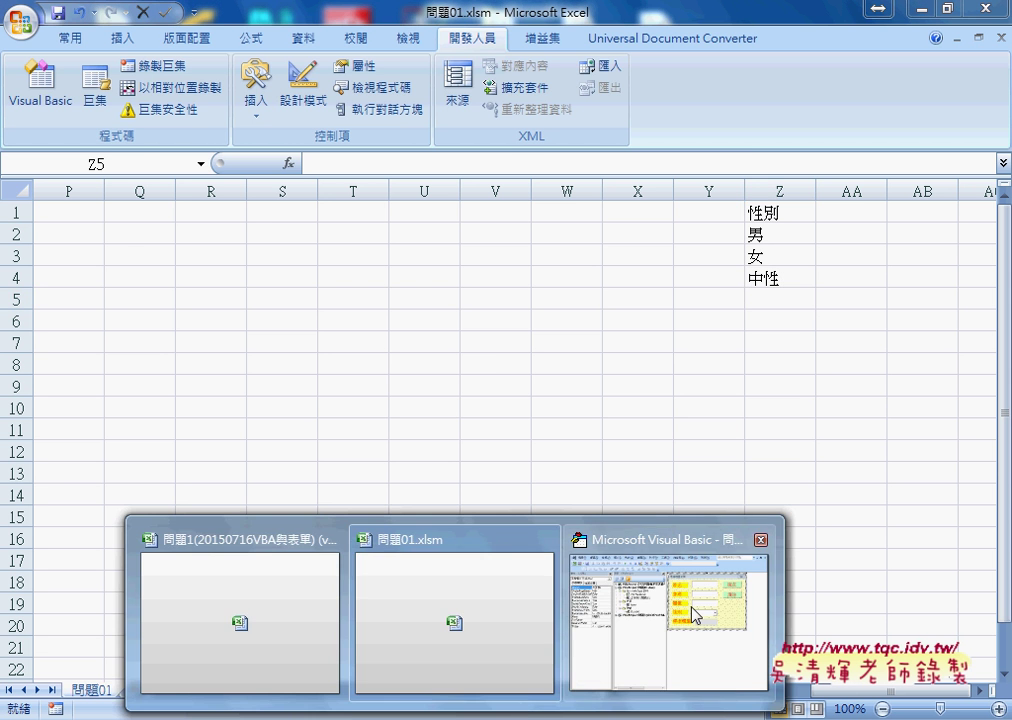
click(692, 612)
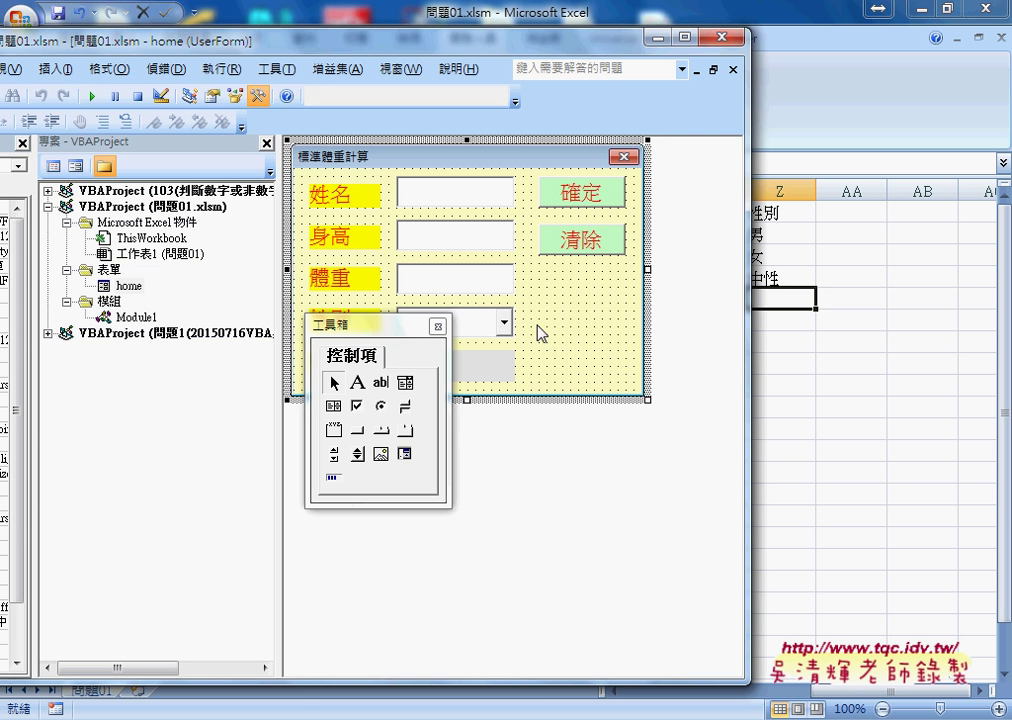
click(96, 98)
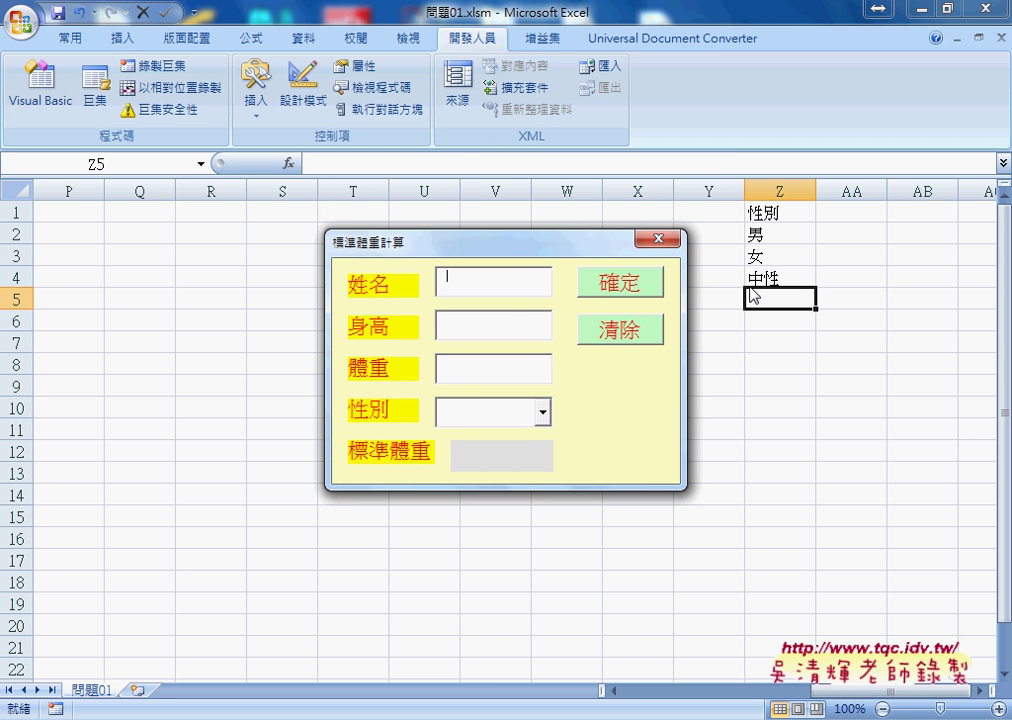
click(544, 415)
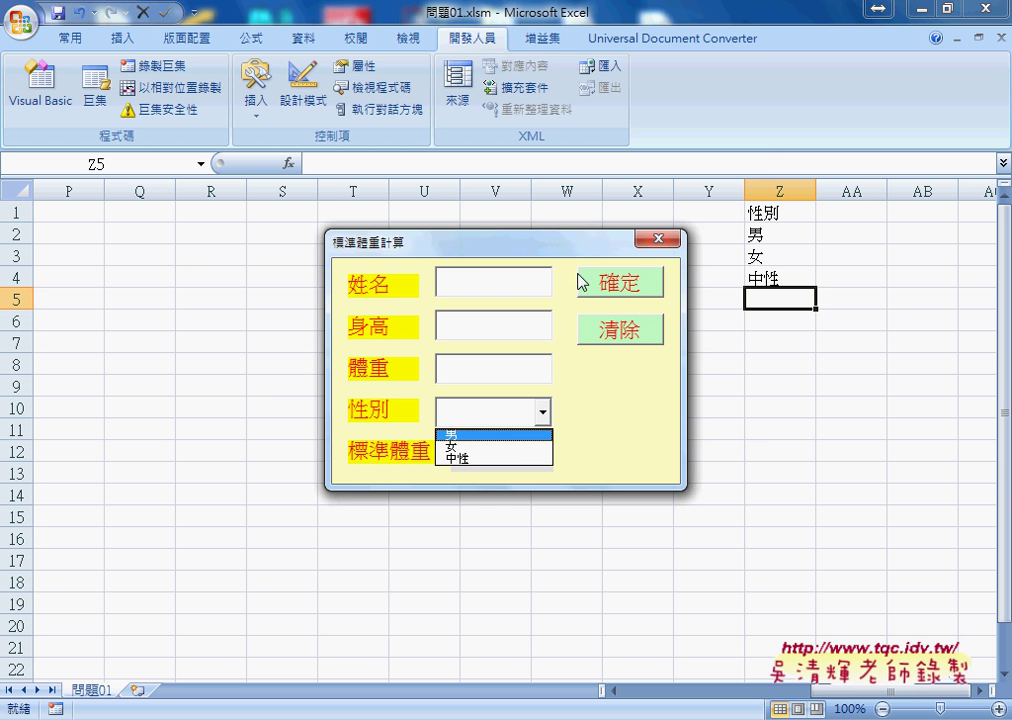
click(659, 239)
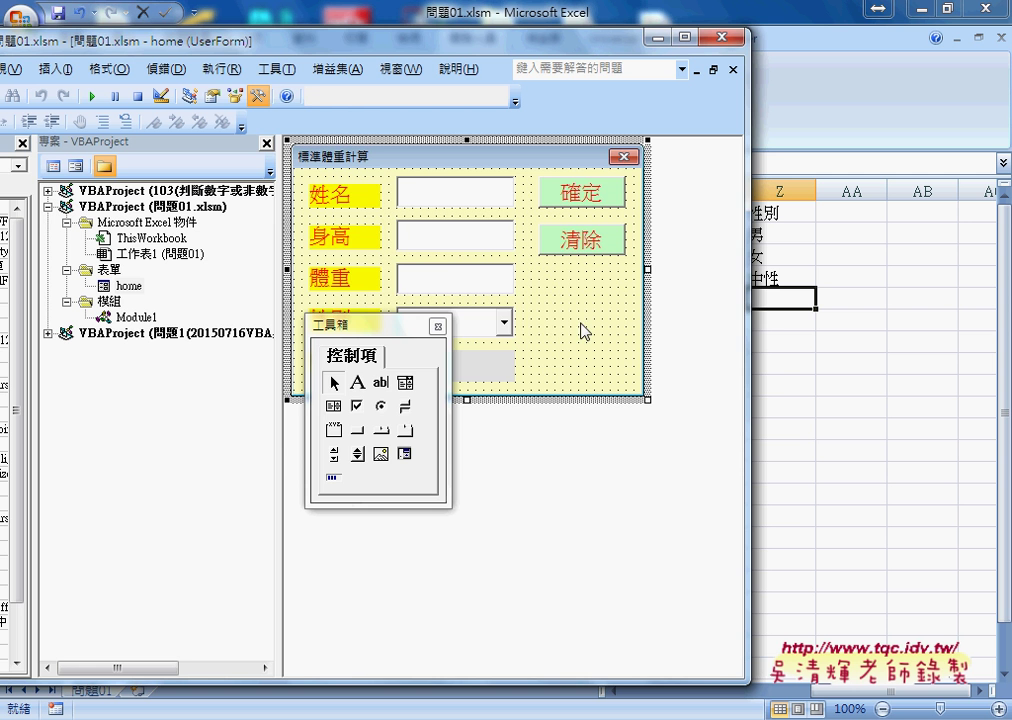
Open the form's UserForm_Activate code and select the For…Next loop
key(F7)
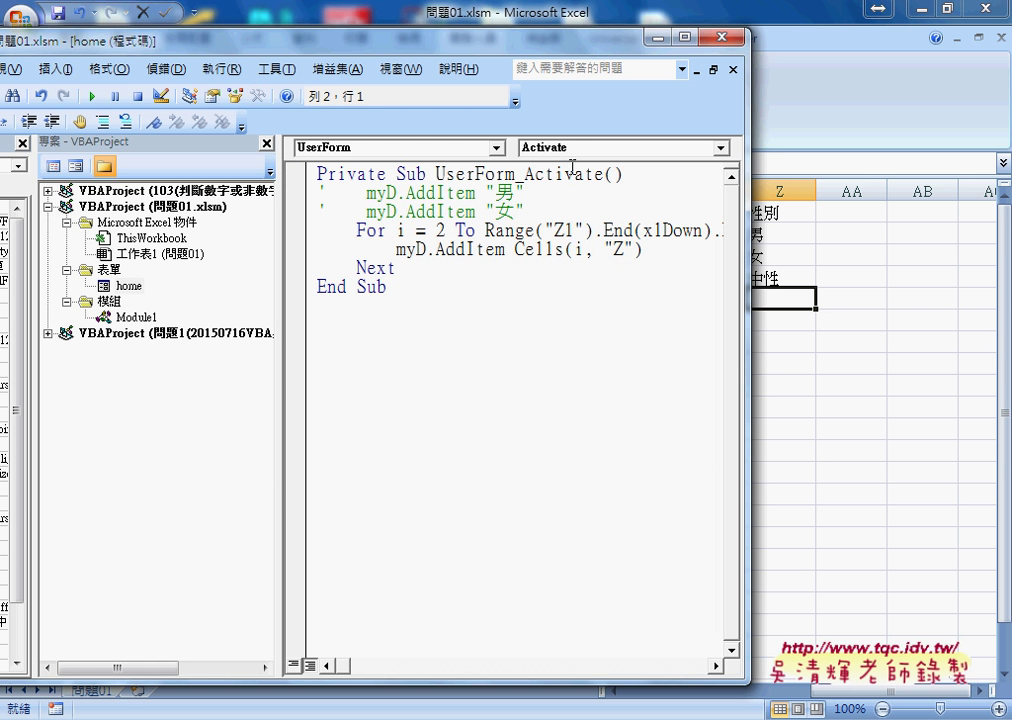
click(572, 148)
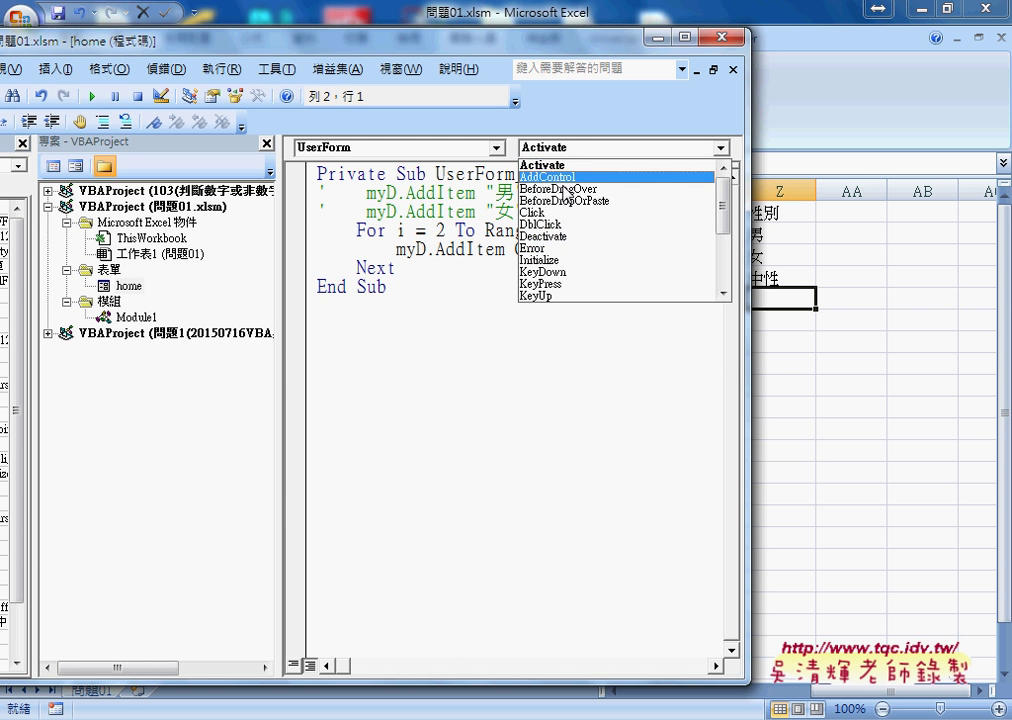
click(541, 164)
drag(524, 213, 318, 193)
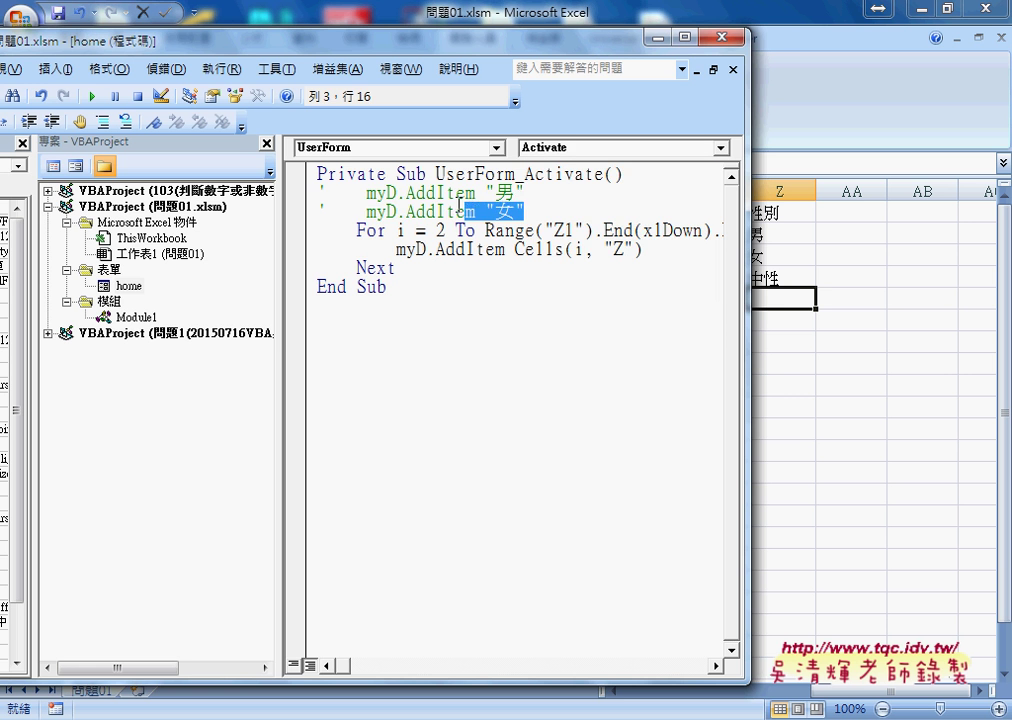
drag(396, 268, 317, 230)
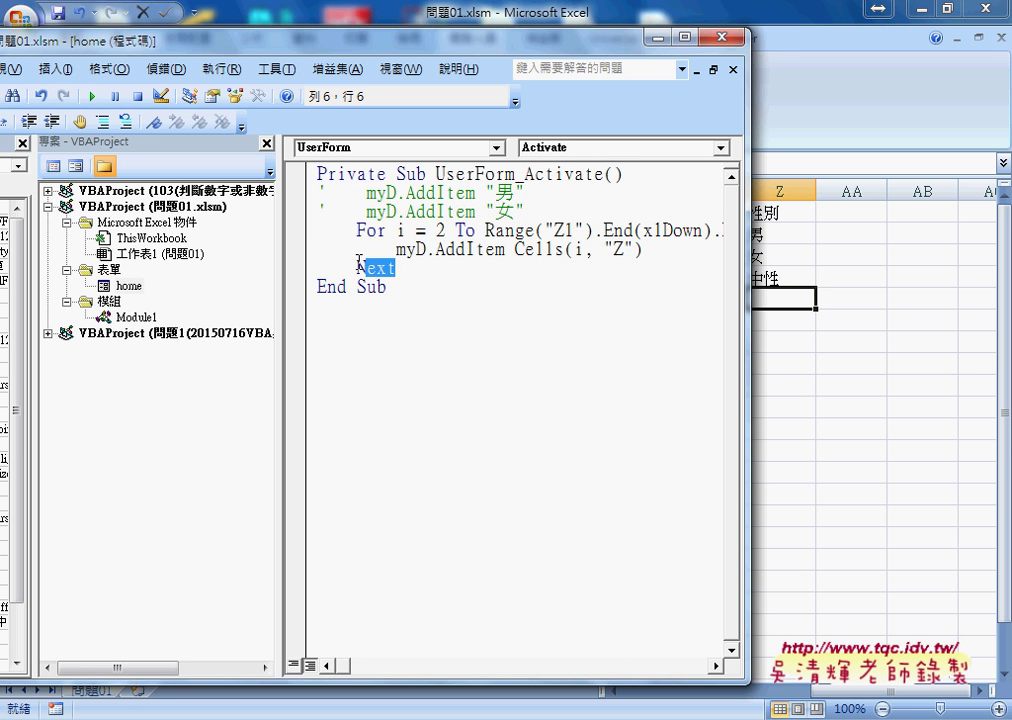
Resize the editor window and code pane so the full For line ending .Row is visible
mouse_move(748, 289)
mouse_down()
mouse_move(710, 286)
mouse_move(740, 286)
mouse_up()
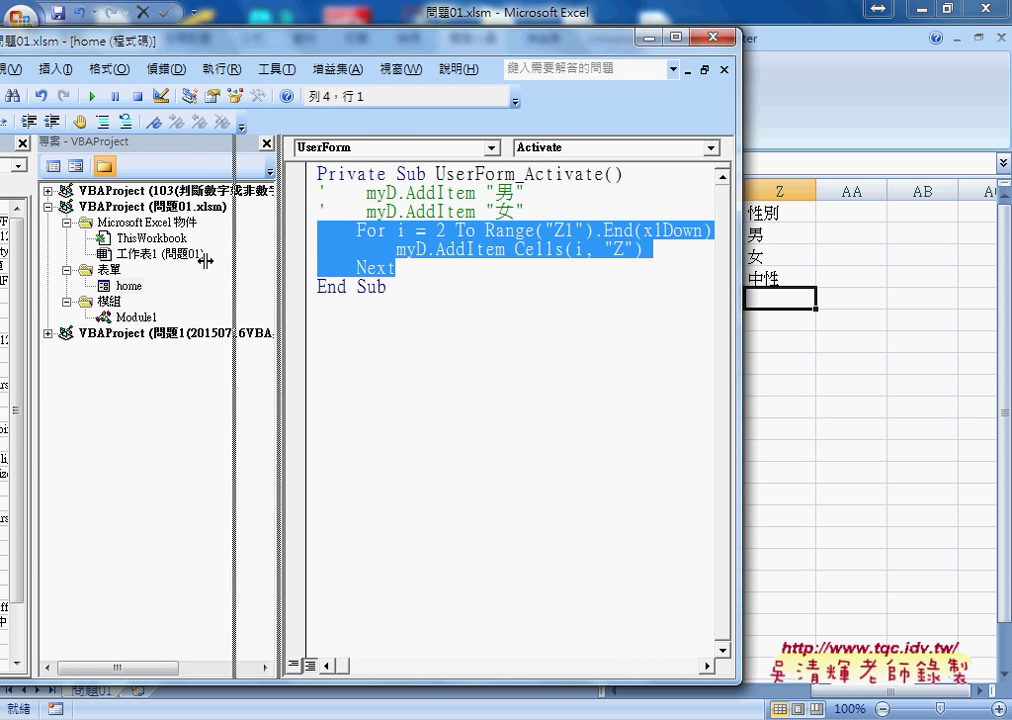
drag(279, 260, 203, 260)
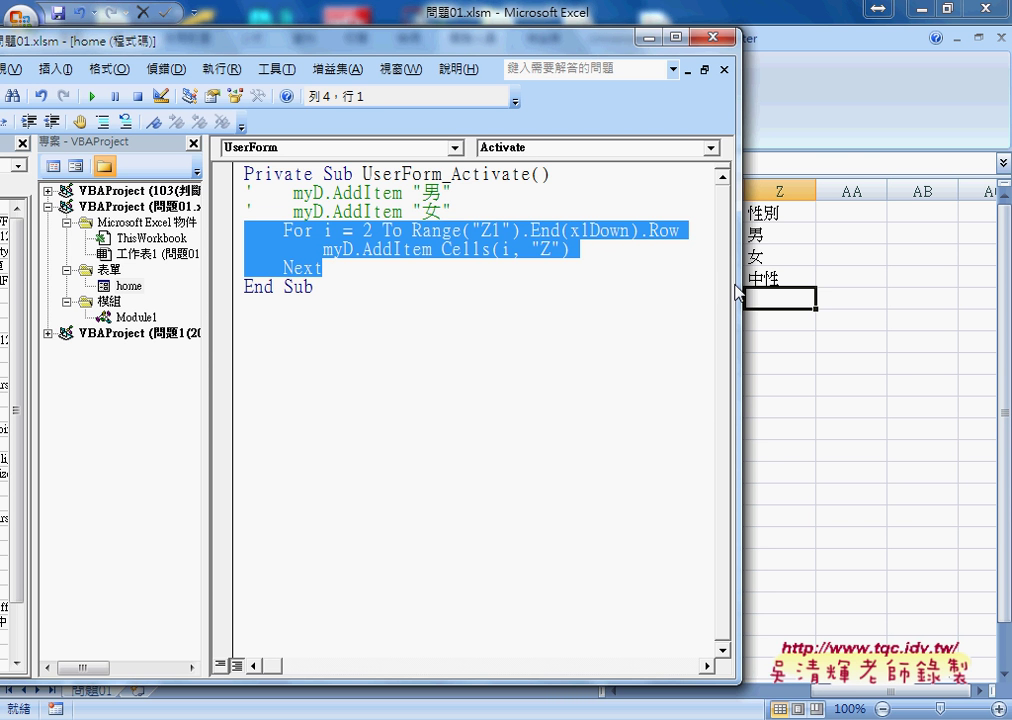
drag(738, 292, 719, 292)
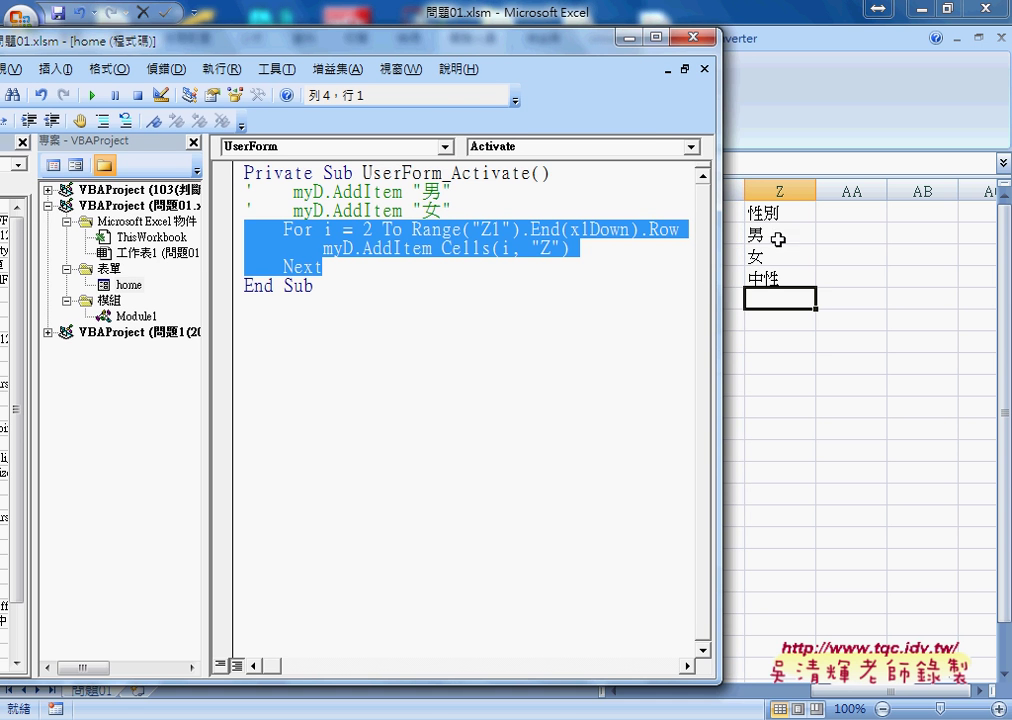